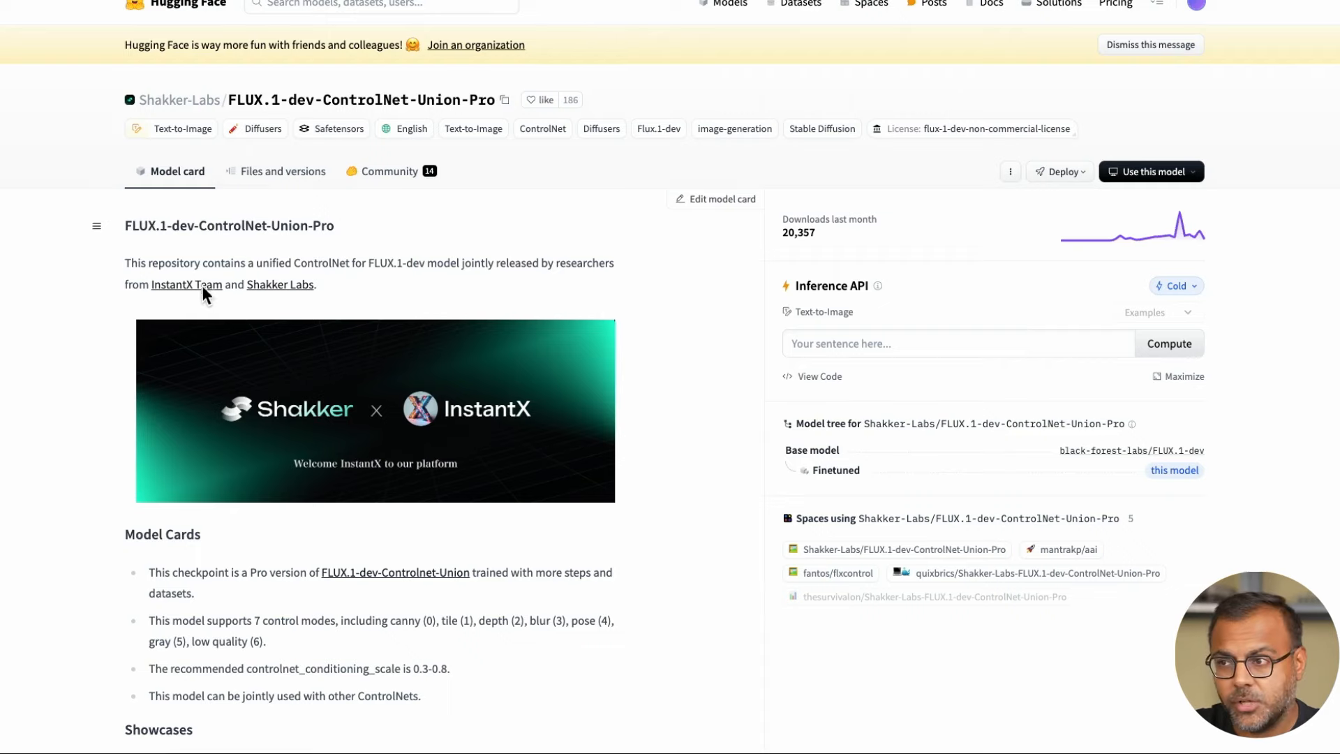
# - Review the FLUX.1-dev-ControlNet-Union-Pro model card, including its control modes, showcases and inference code, and open the repository's file list
pyautogui.scroll(-1, 221, 367)
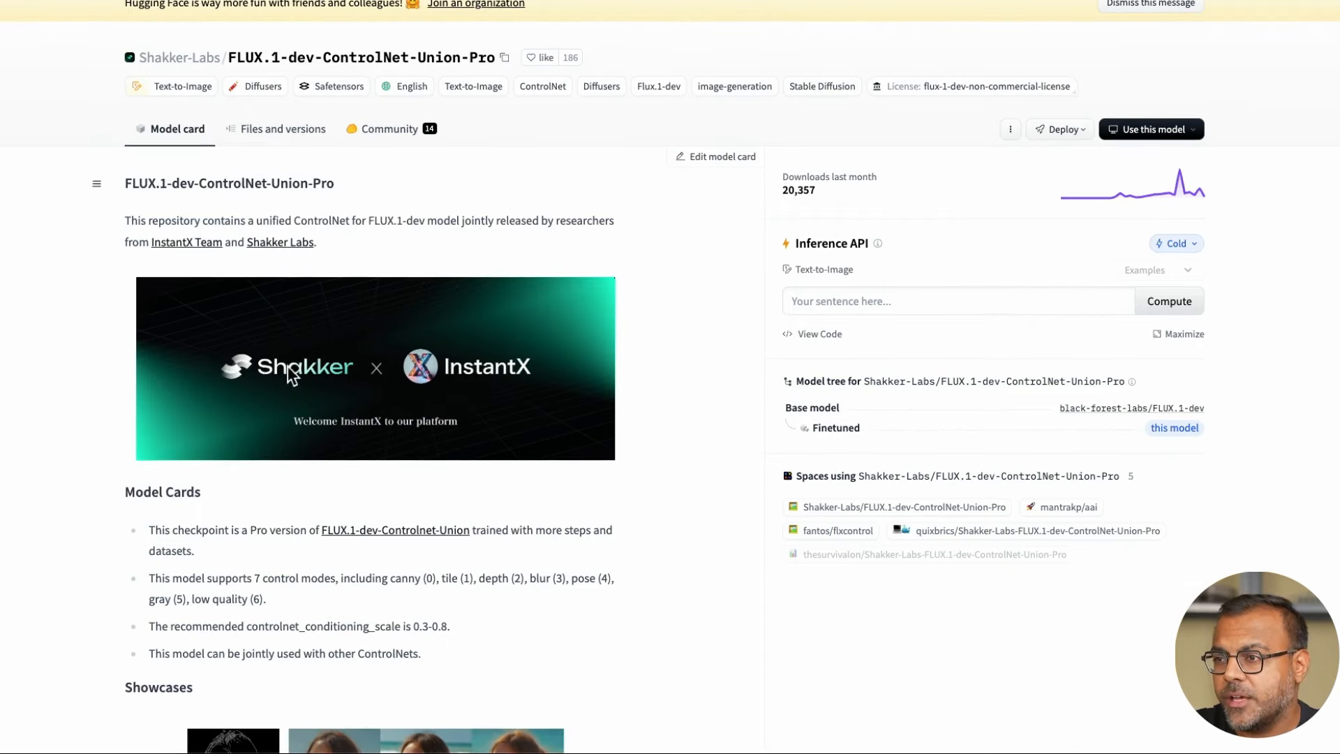
pyautogui.scroll(-2, 287, 365)
pyautogui.scroll(-3, 287, 365)
pyautogui.scroll(-2, 287, 365)
pyautogui.scroll(5, 287, 370)
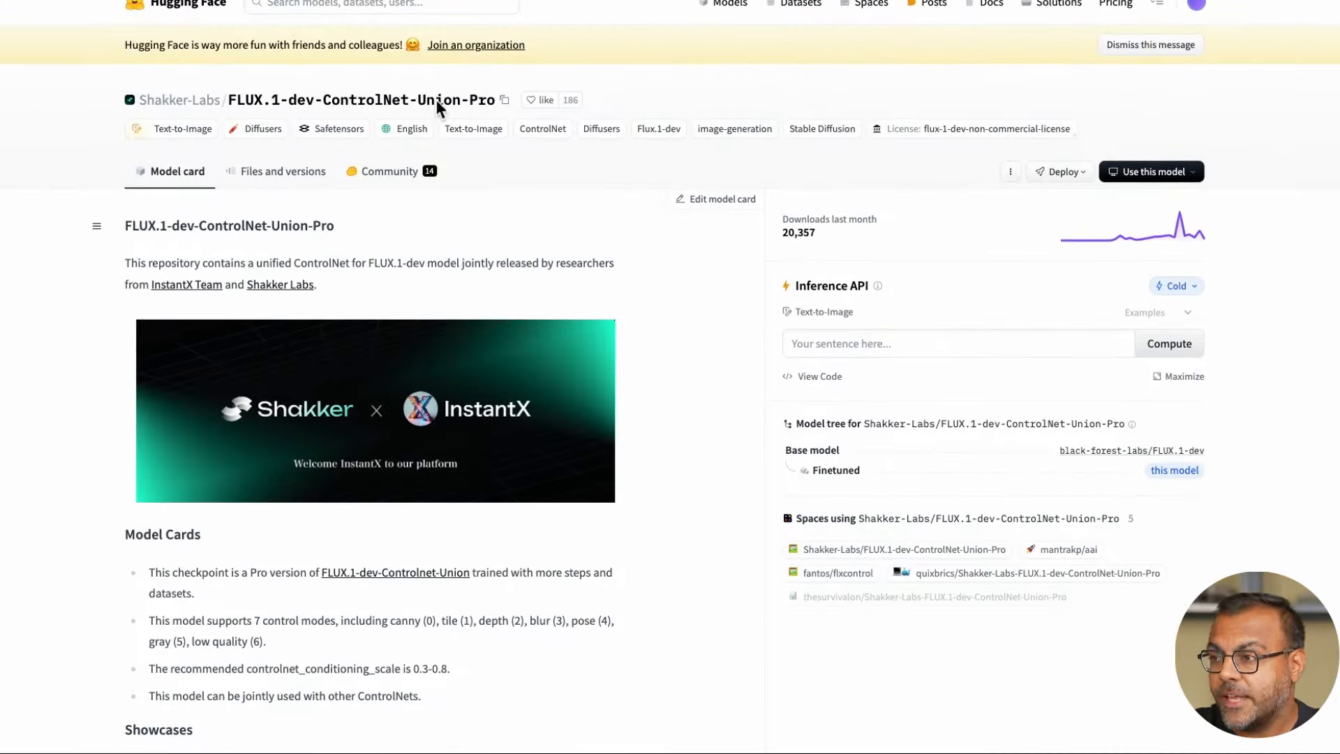
pyautogui.scroll(-10, 444, 100)
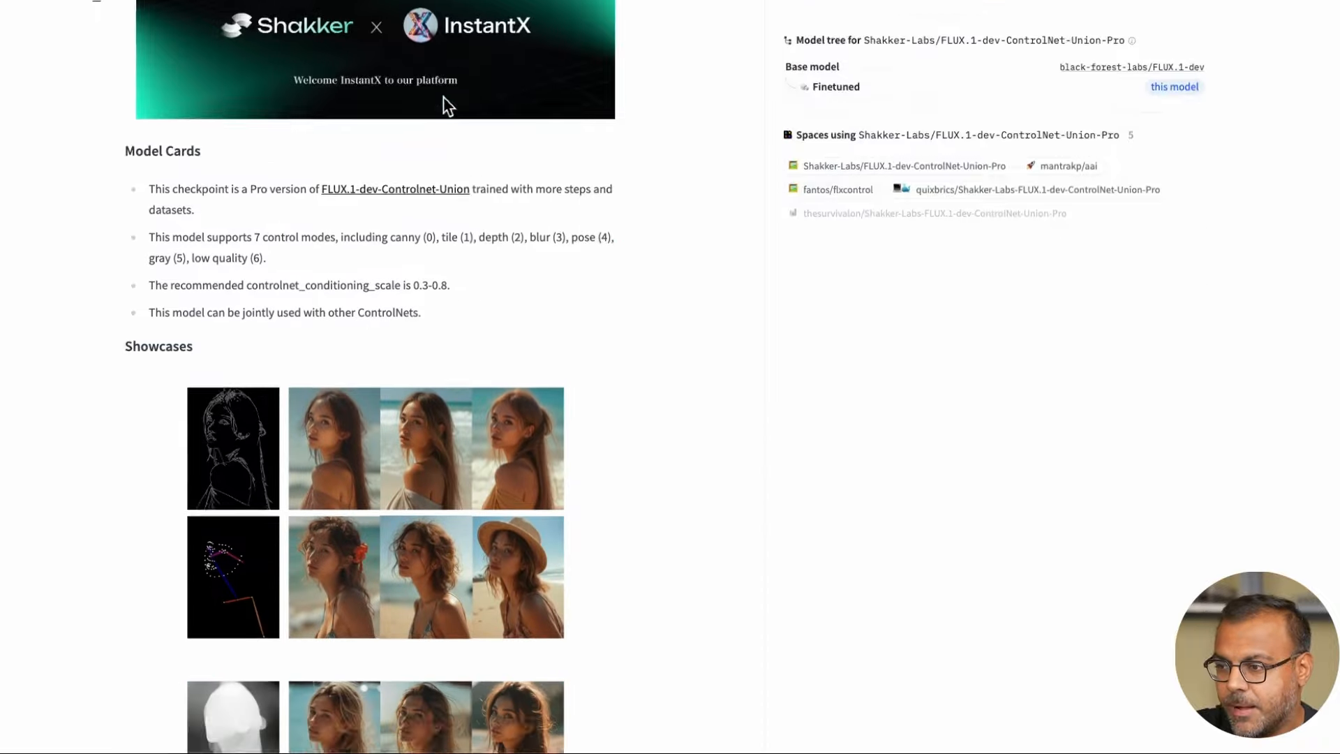
pyautogui.scroll(-1, 155, 233)
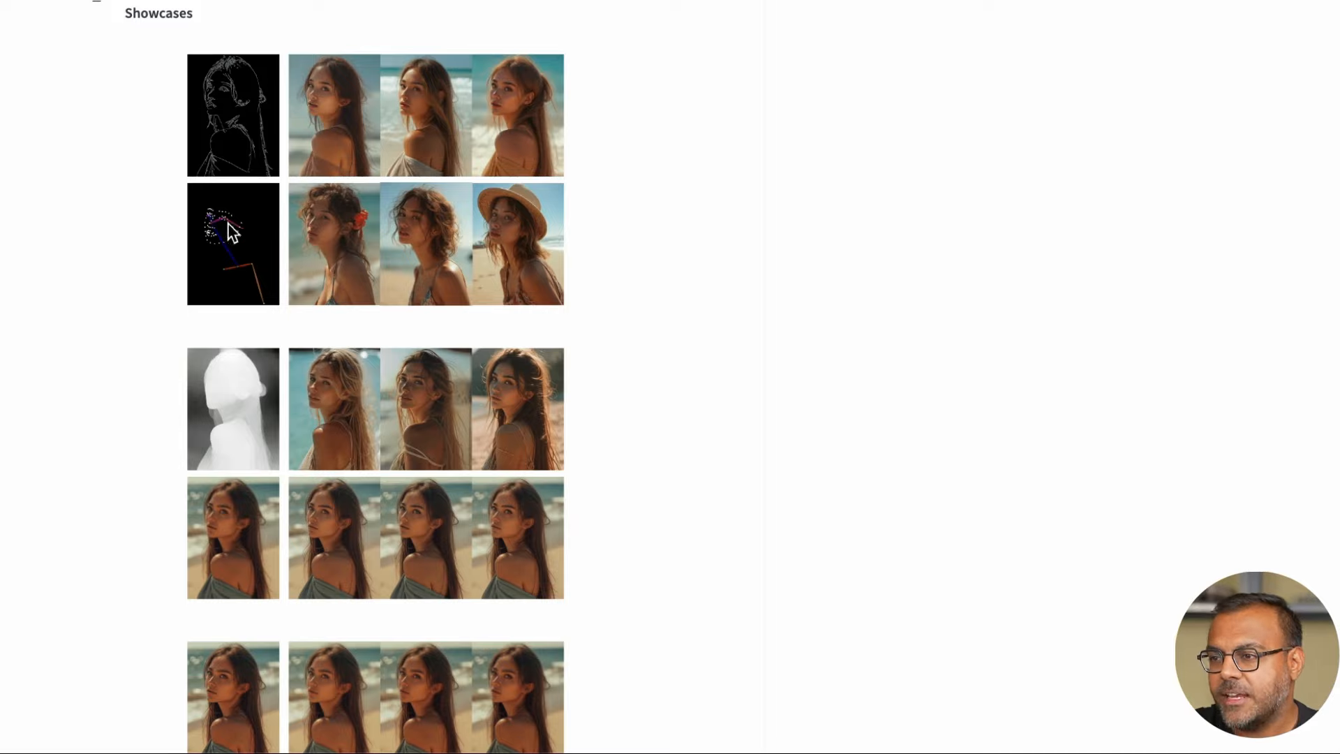
pyautogui.scroll(-7, 200, 462)
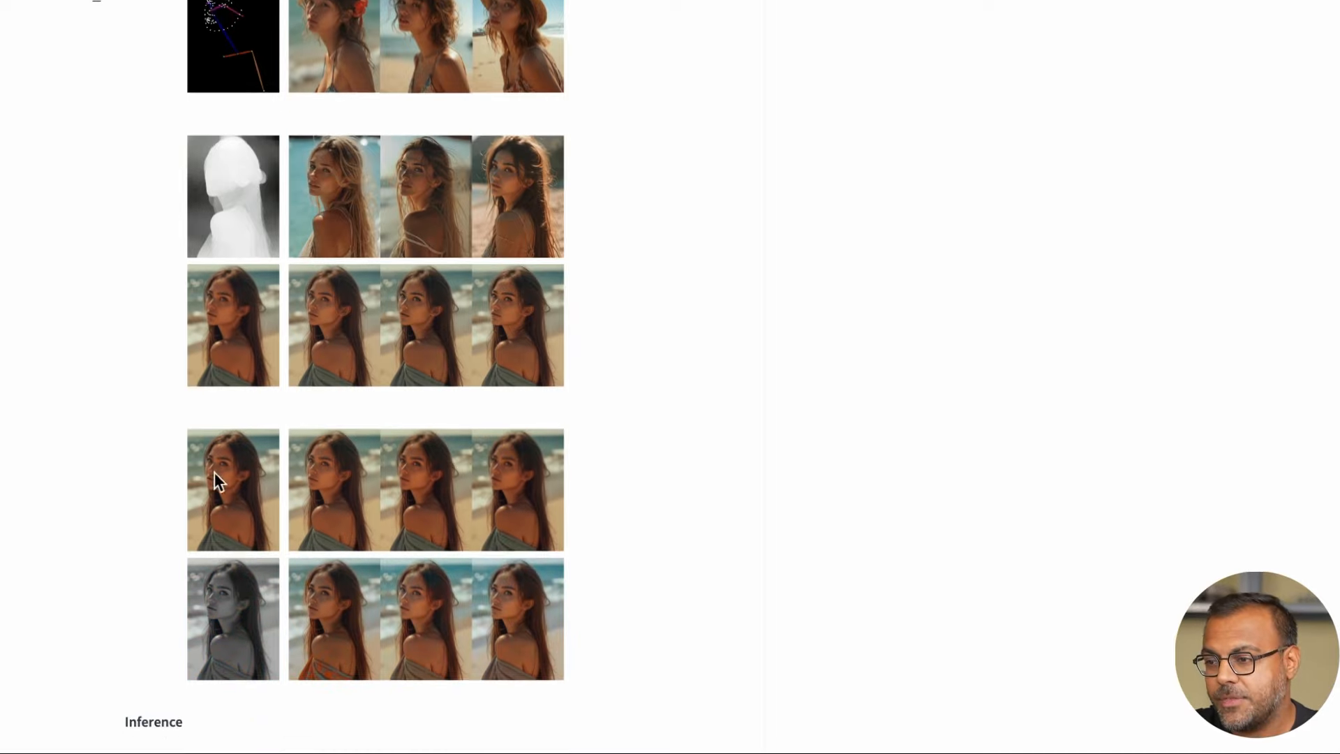
pyautogui.scroll(-5, 225, 438)
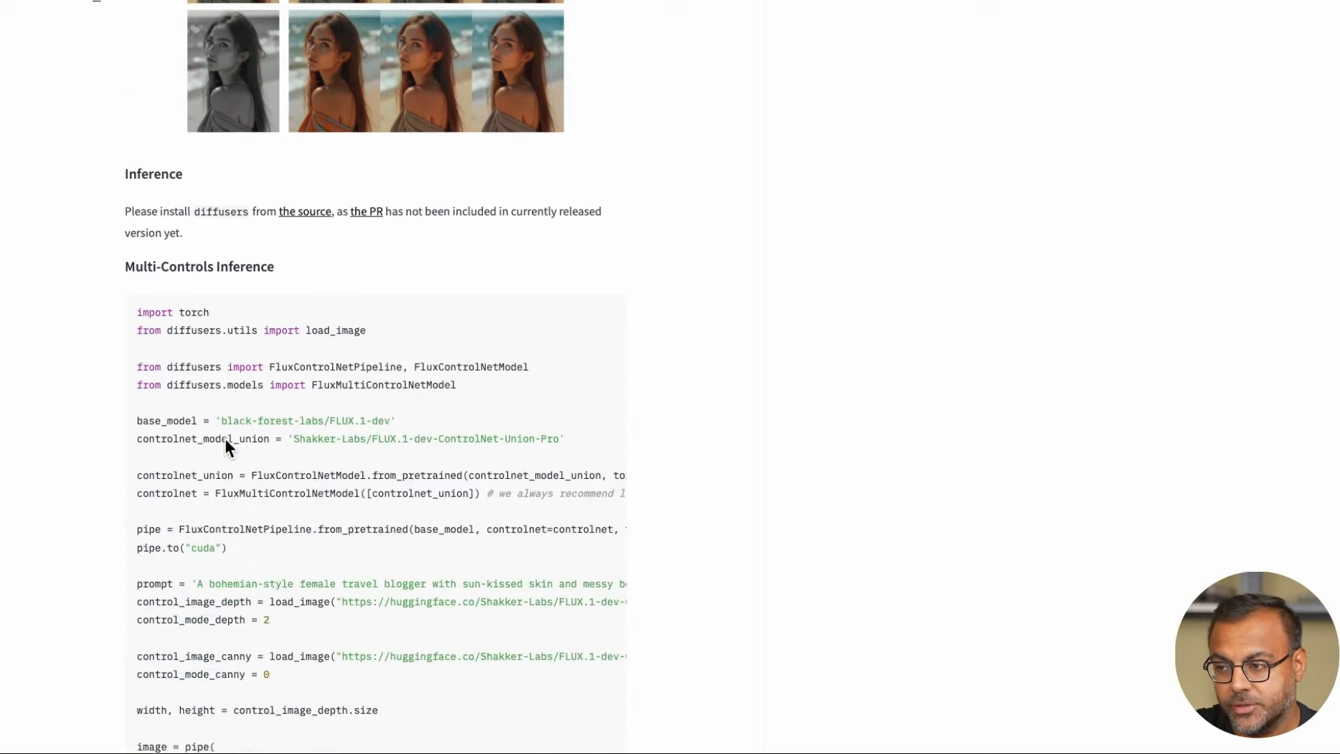
pyautogui.scroll(20, 225, 438)
pyautogui.scroll(-1, 225, 438)
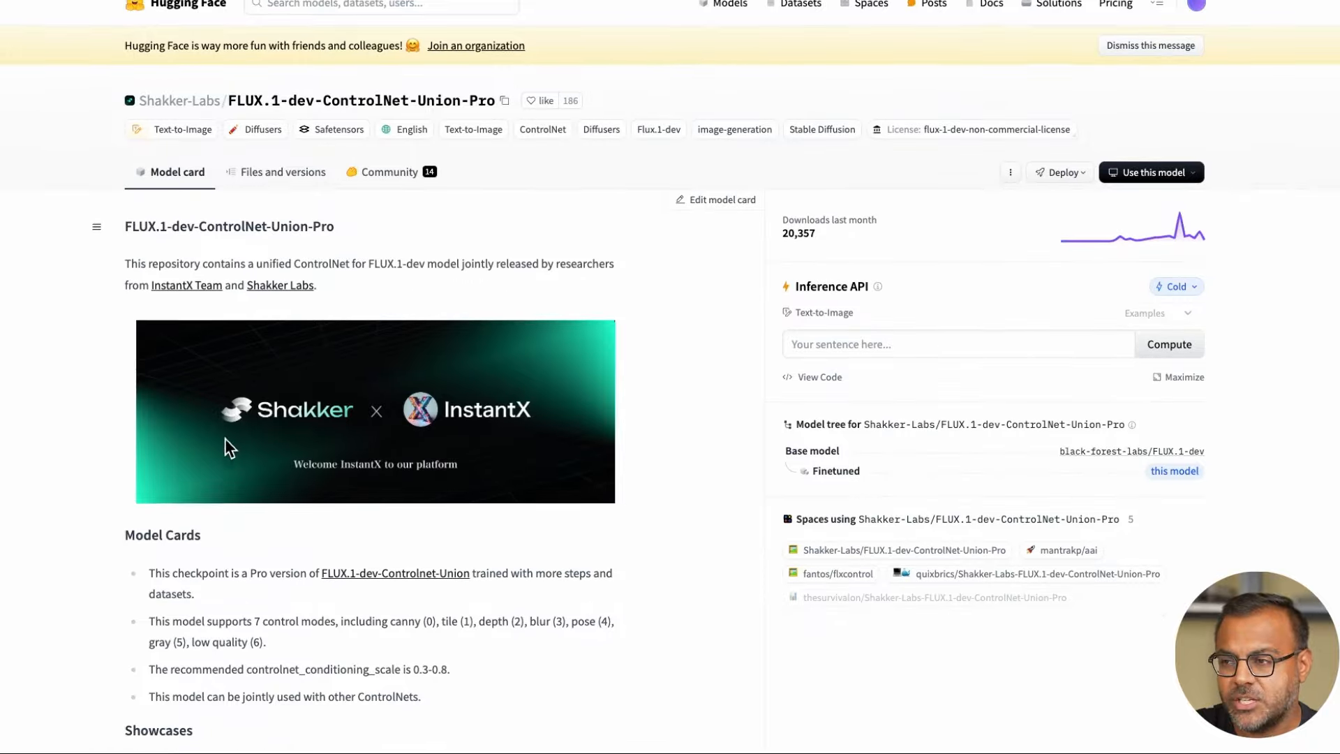
pyautogui.click(275, 172)
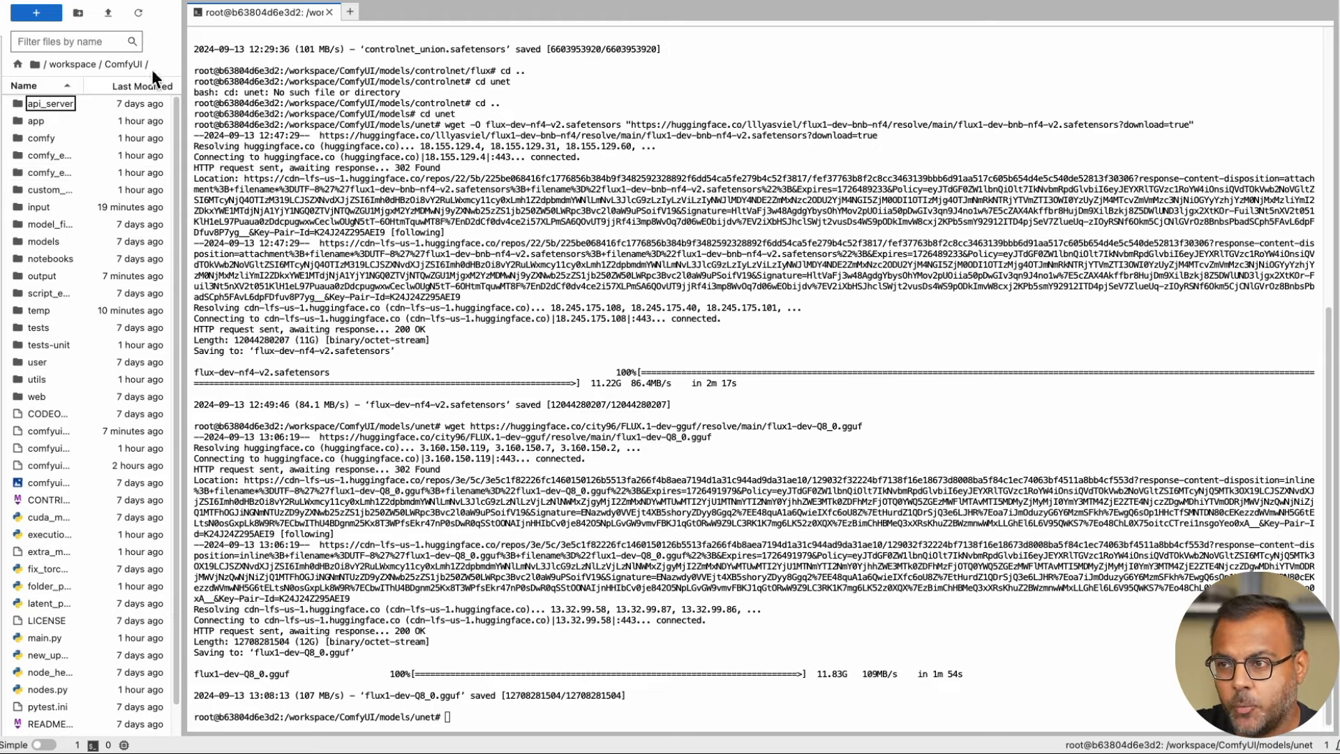
# - Open the ComfyUI models/controlnet/flux folder and widen the file browser to check the full name of the ControlNet model file
pyautogui.click(50, 245)
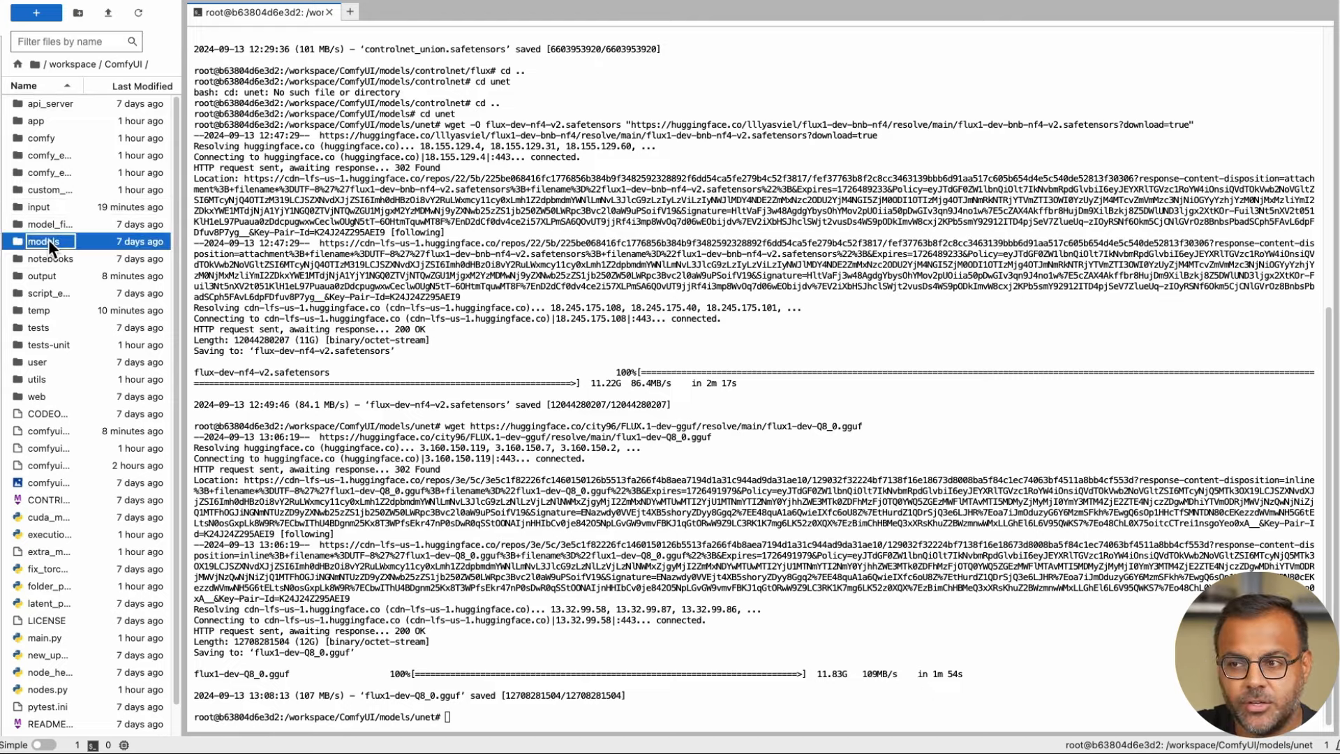
pyautogui.doubleClick(48, 242)
pyautogui.doubleClick(74, 173)
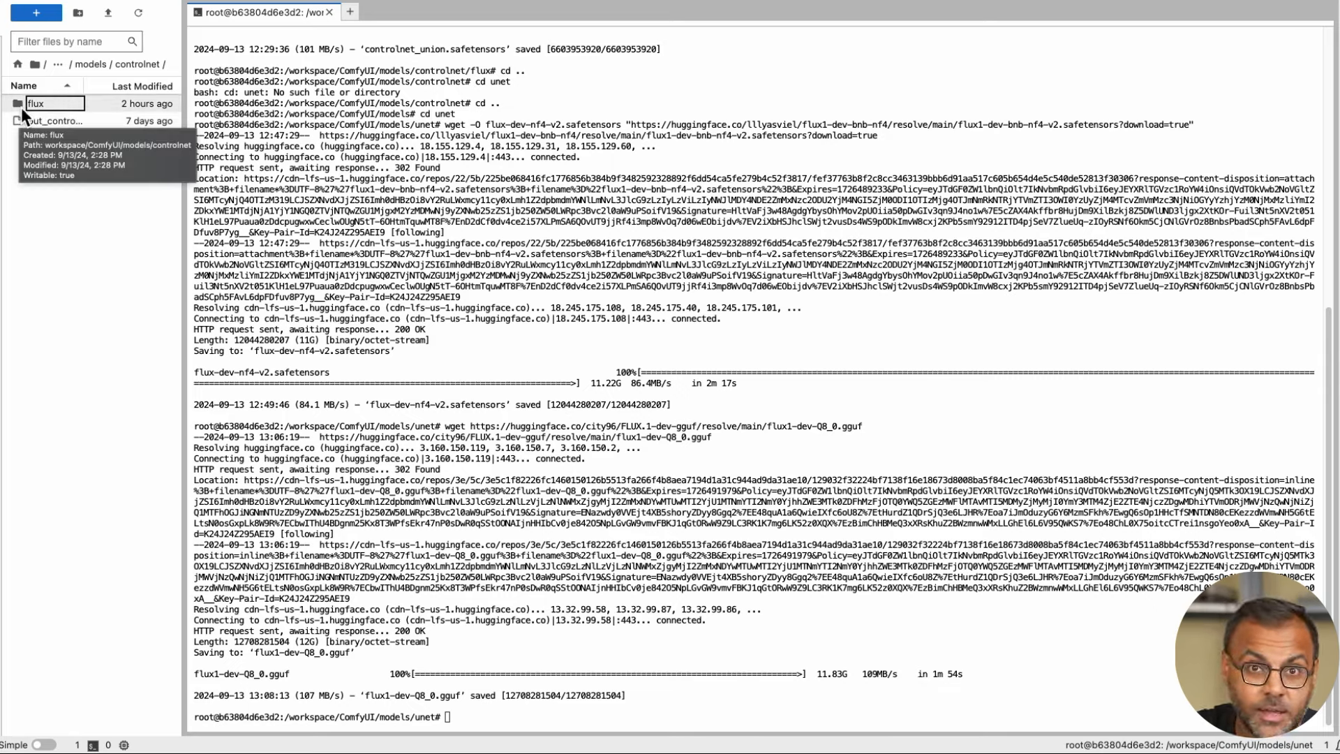
pyautogui.doubleClick(56, 104)
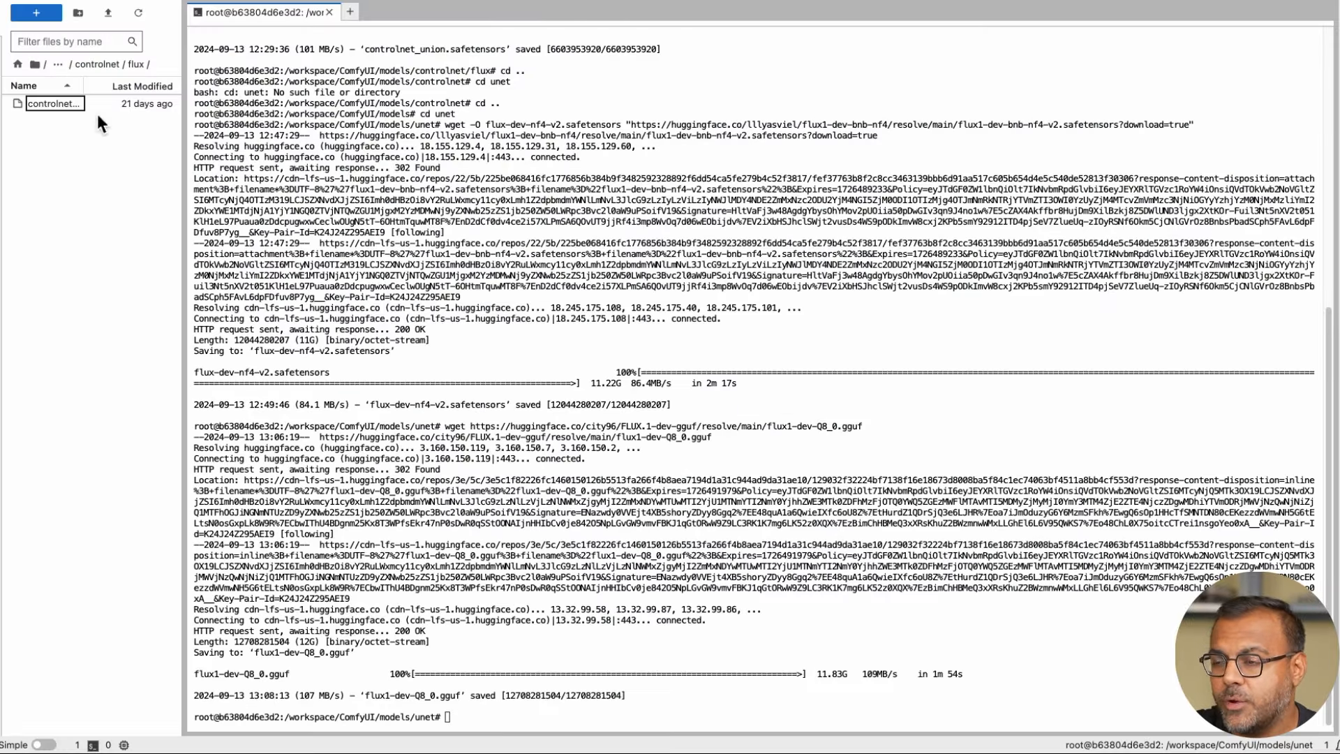
pyautogui.moveTo(185, 142); pyautogui.dragTo(511, 142)
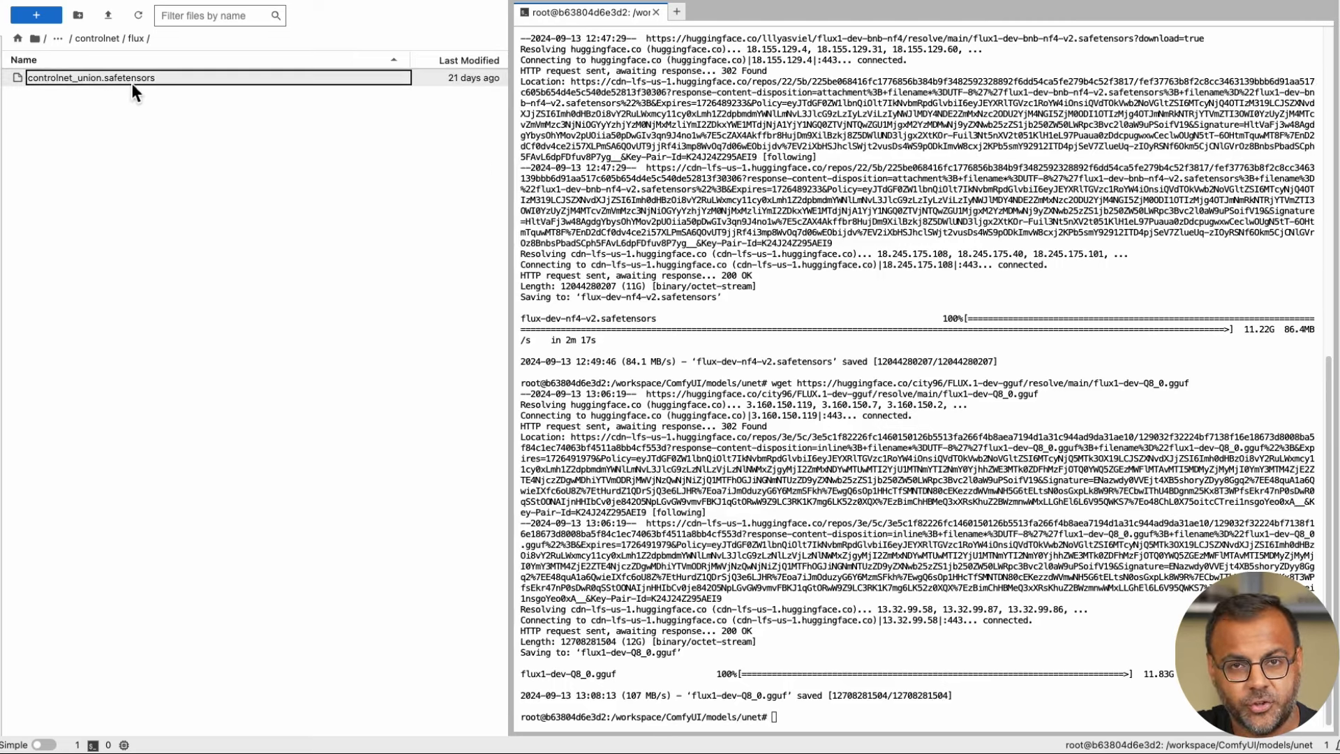
pyautogui.moveTo(132, 83)
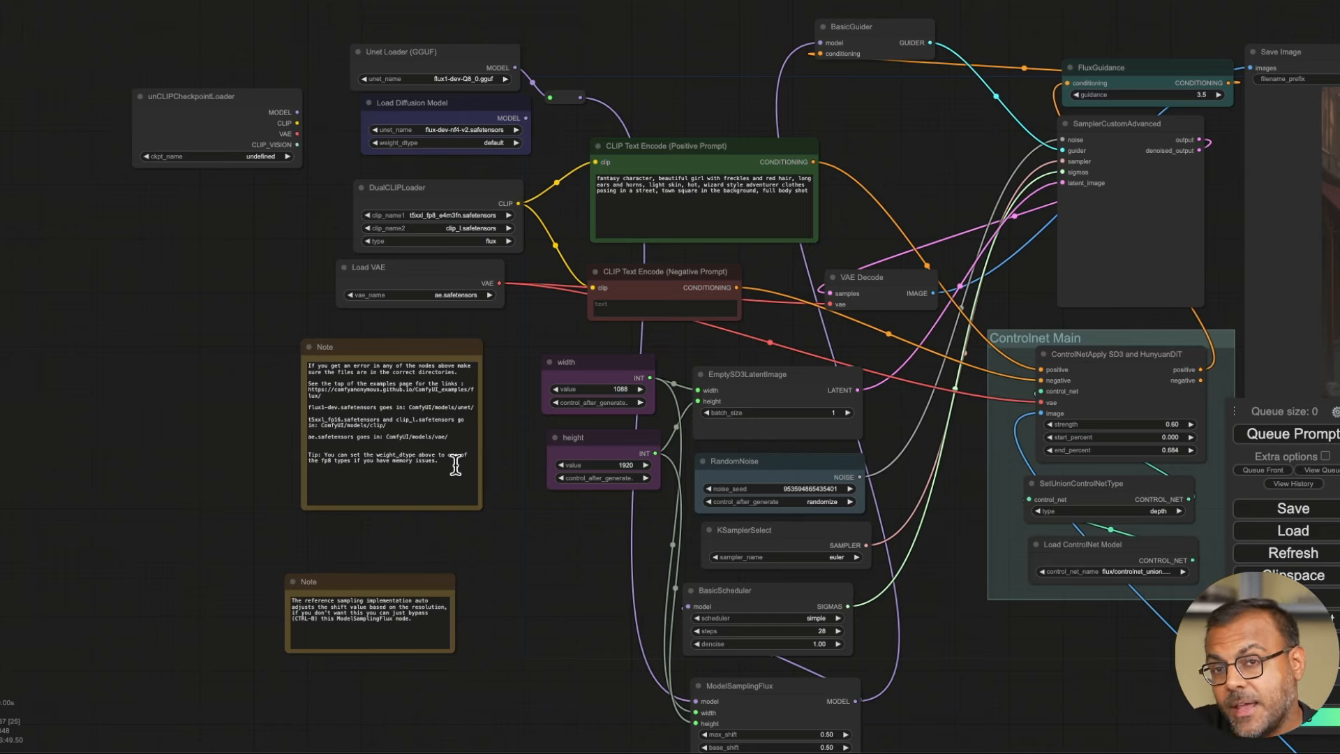
# - Nudge the Unet Loader (GGUF) node sideways into line above the Load Diffusion Model node
pyautogui.scroll(5, 559, 65)
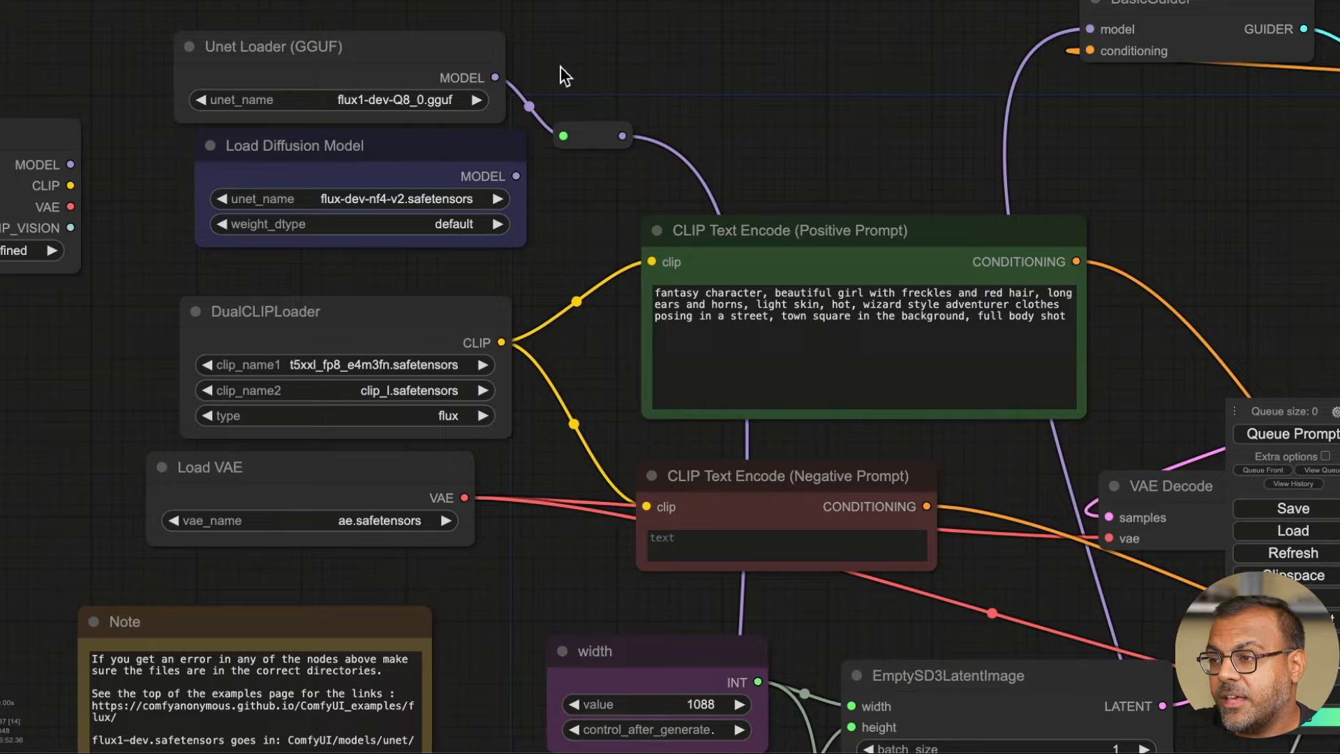
pyautogui.moveTo(559, 66); pyautogui.dragTo(671, 119)
pyautogui.moveTo(494, 115); pyautogui.dragTo(513, 110)
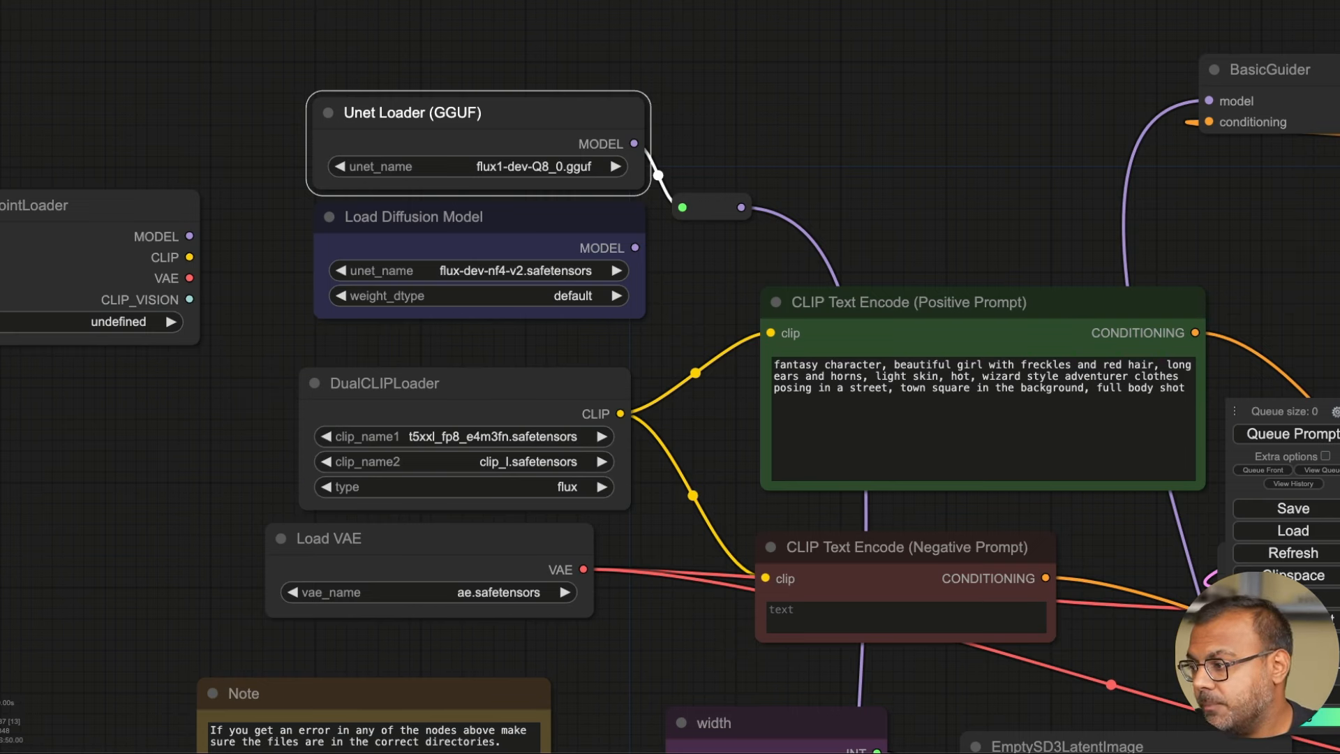
# - Search the ComfyUI Manager's custom nodes for gguf
pyautogui.click(1293, 663)
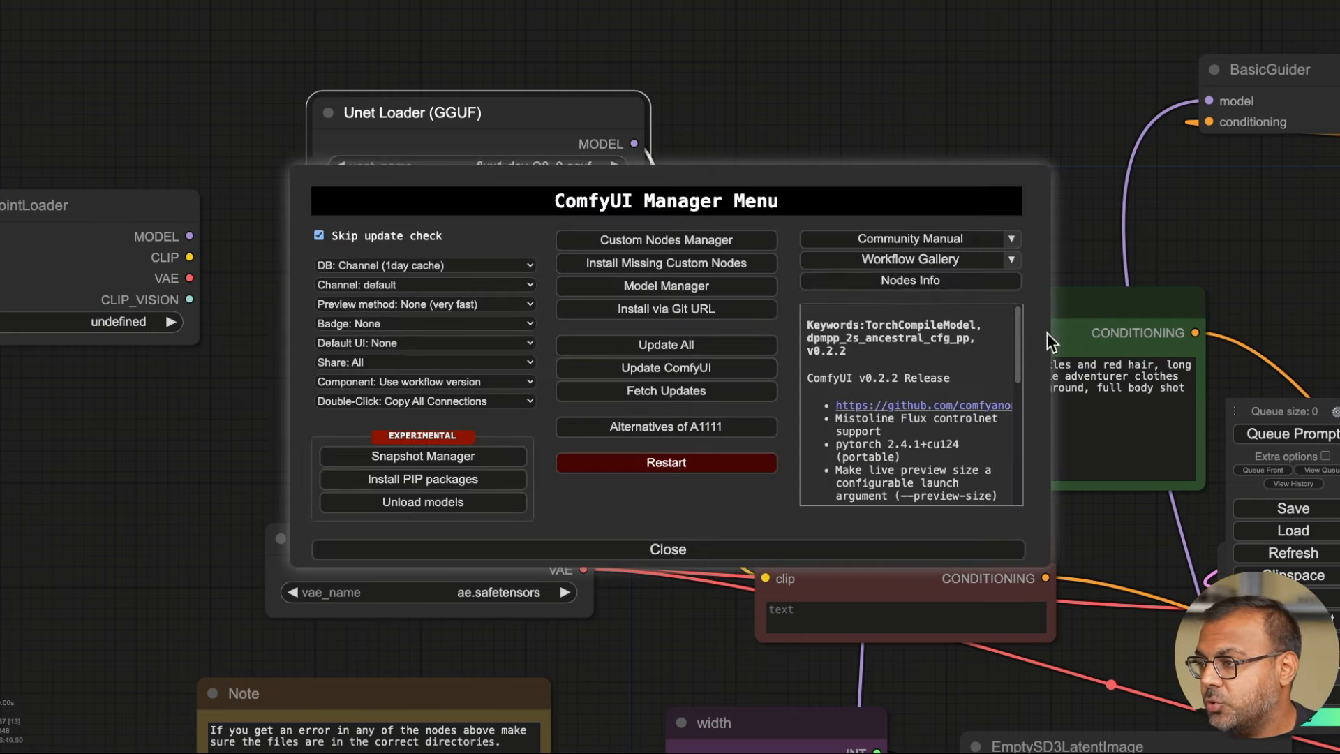
pyautogui.click(674, 240)
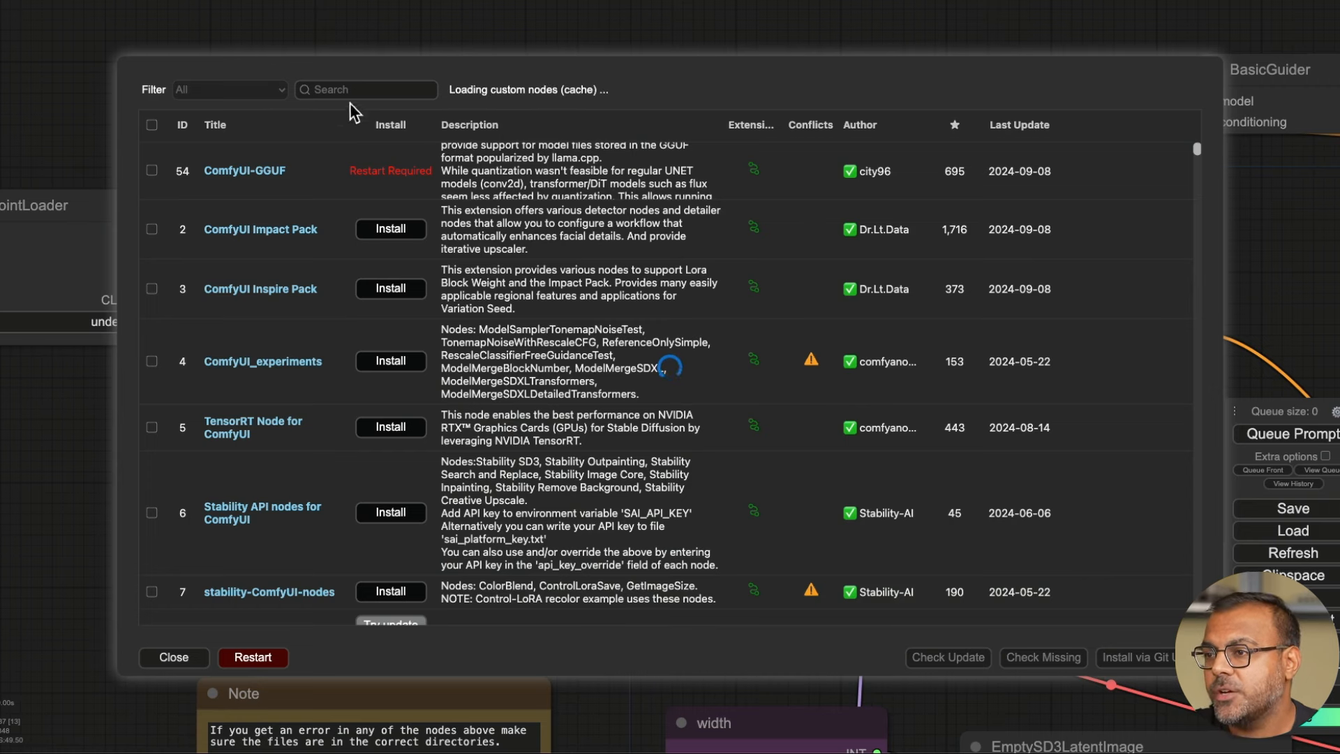
pyautogui.click(347, 91)
pyautogui.write('gguf')
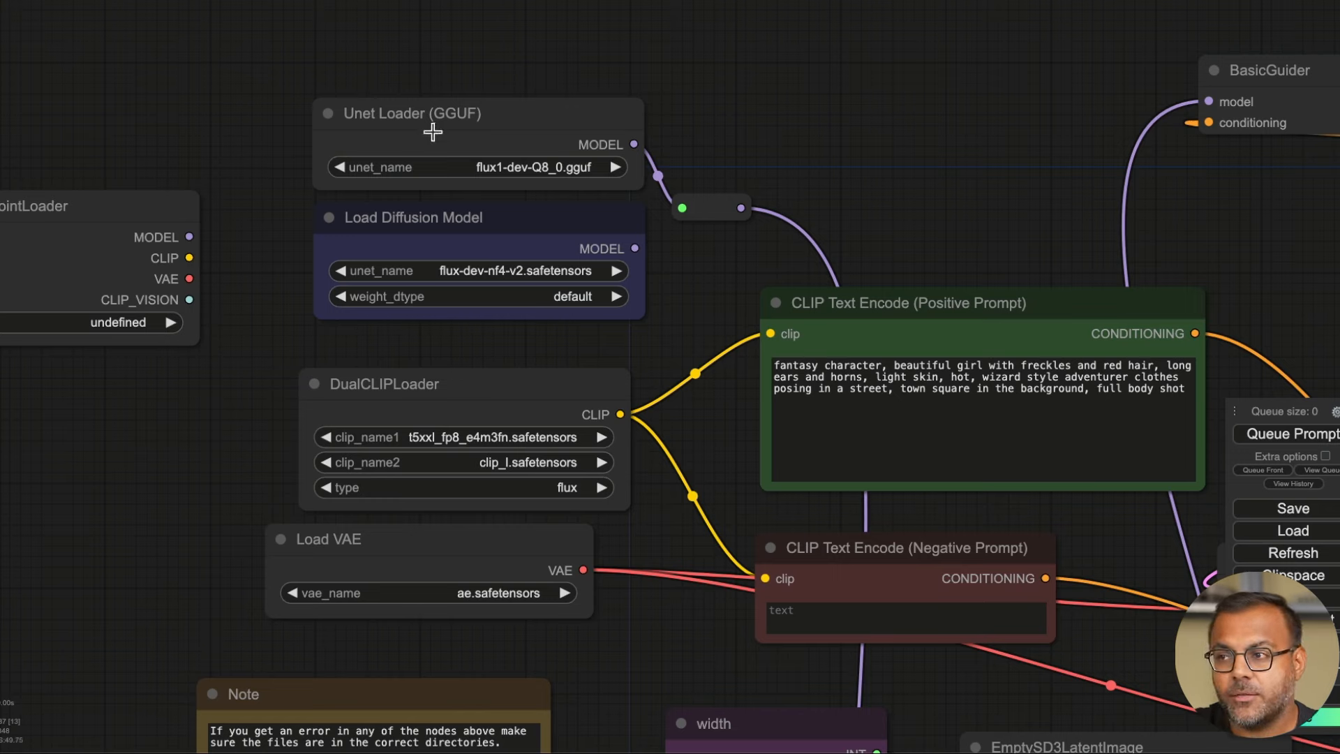
# - Add a second Unet Loader (GGUF) node above the existing one by searching for gguf, and delete it again
pyautogui.doubleClick(421, 43)
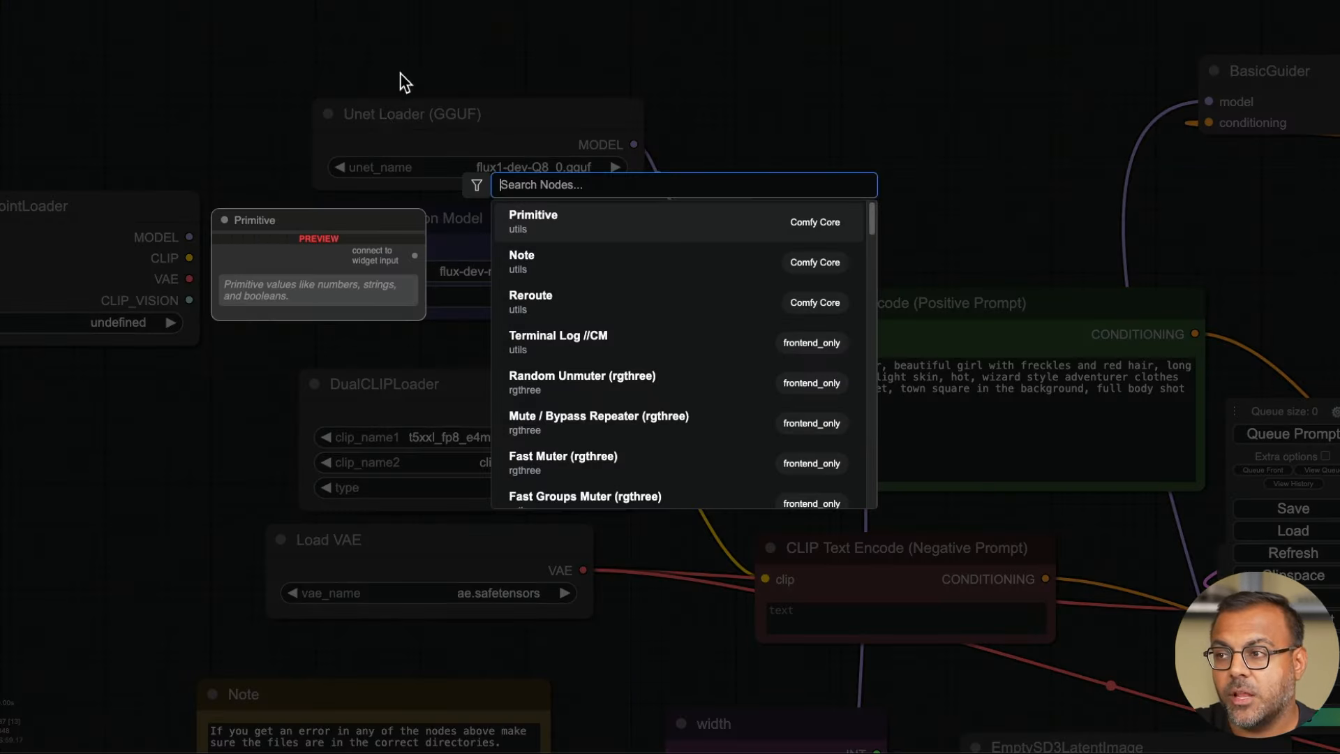
pyautogui.write('gguf')
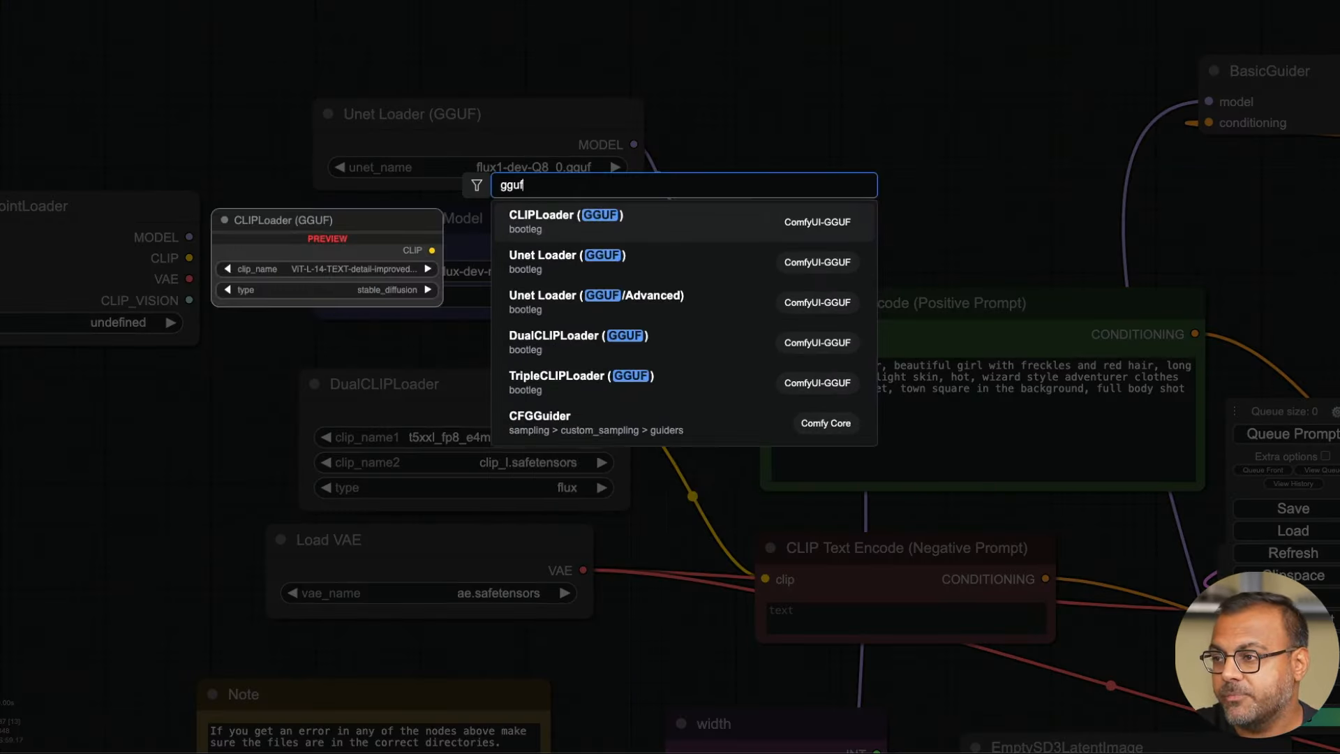
pyautogui.click(561, 272)
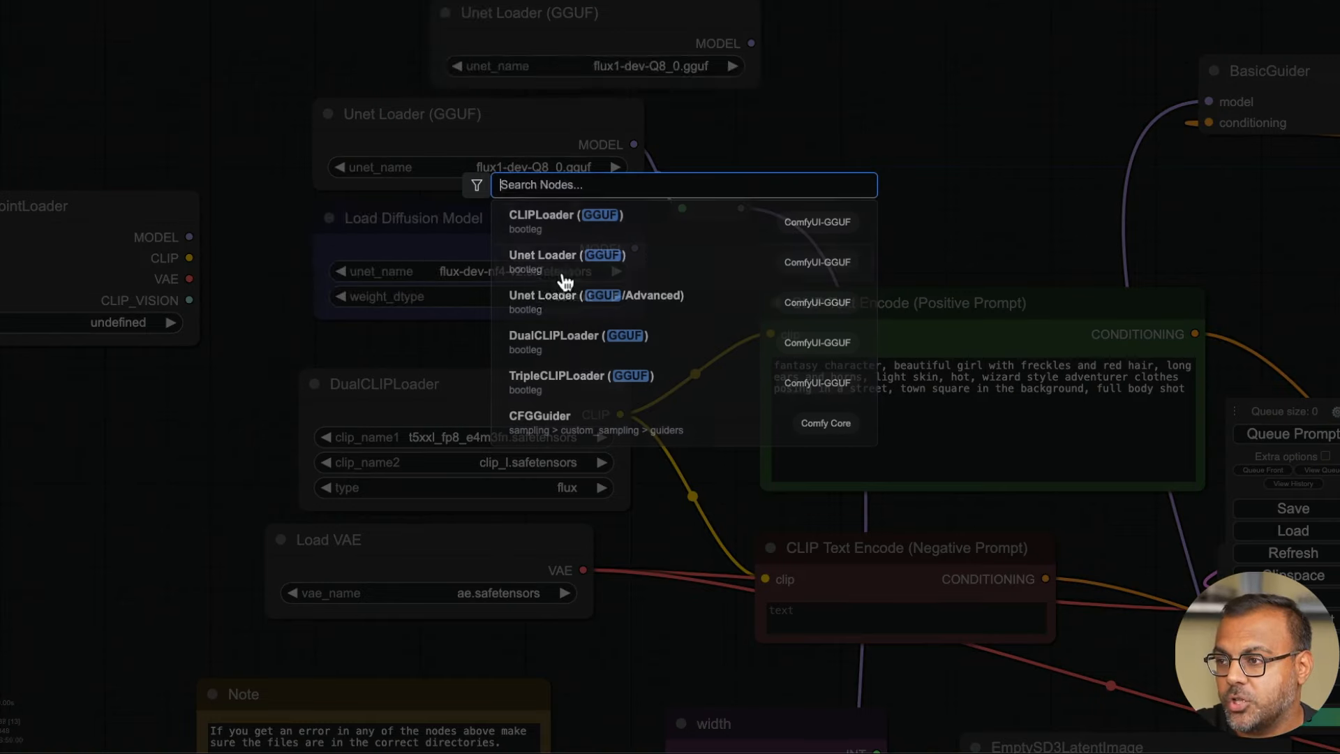
pyautogui.click(704, 54)
pyautogui.press('Delete')
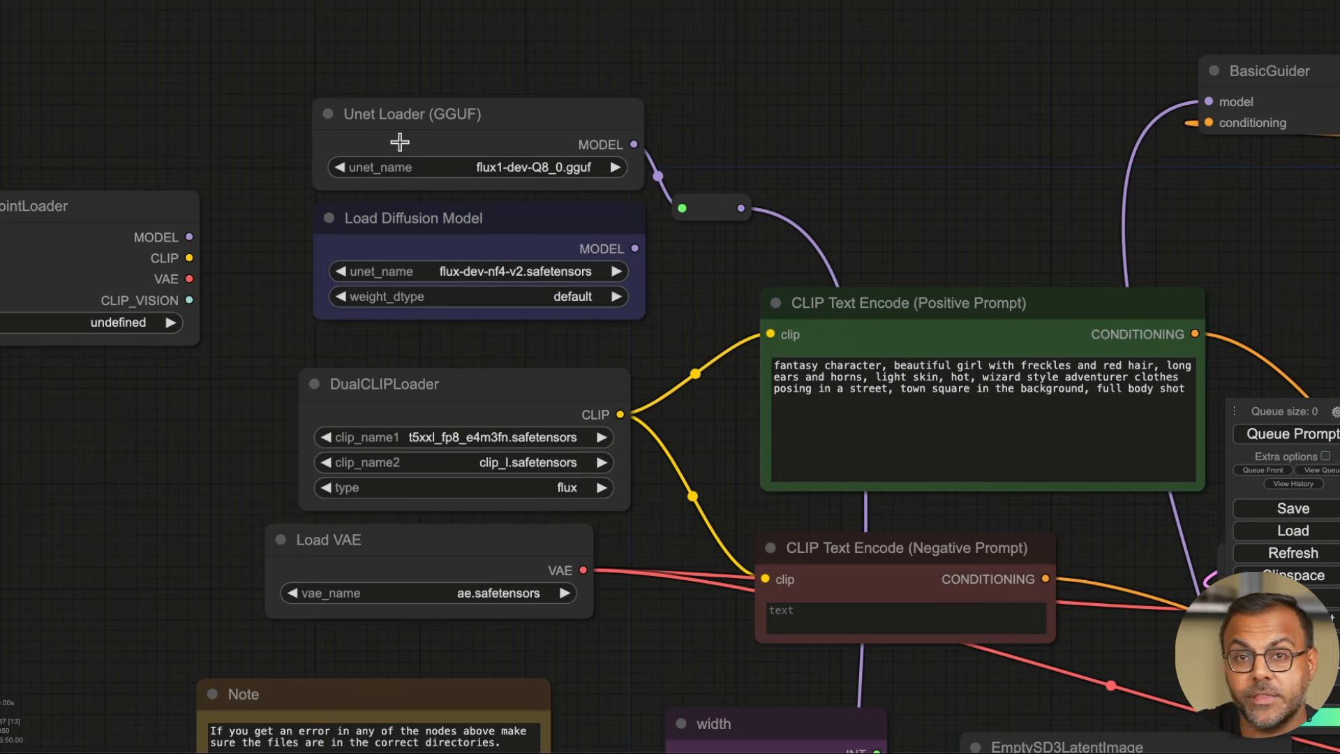
# - Examine the workflow's ControlNet group, prompt and sampling nodes, and the text encoder files chosen in the DualCLIPLoader
pyautogui.moveTo(592, 281); pyautogui.dragTo(486, 158)
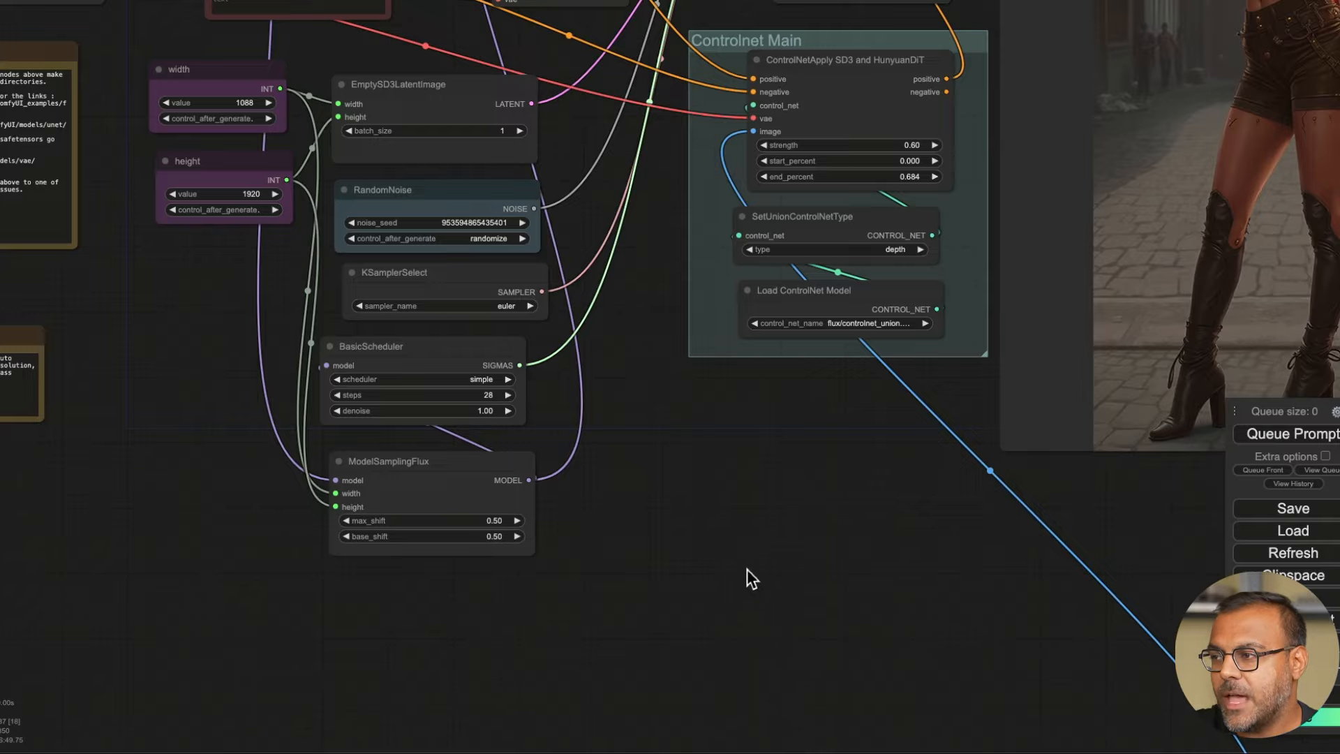
pyautogui.moveTo(748, 577); pyautogui.dragTo(797, 672)
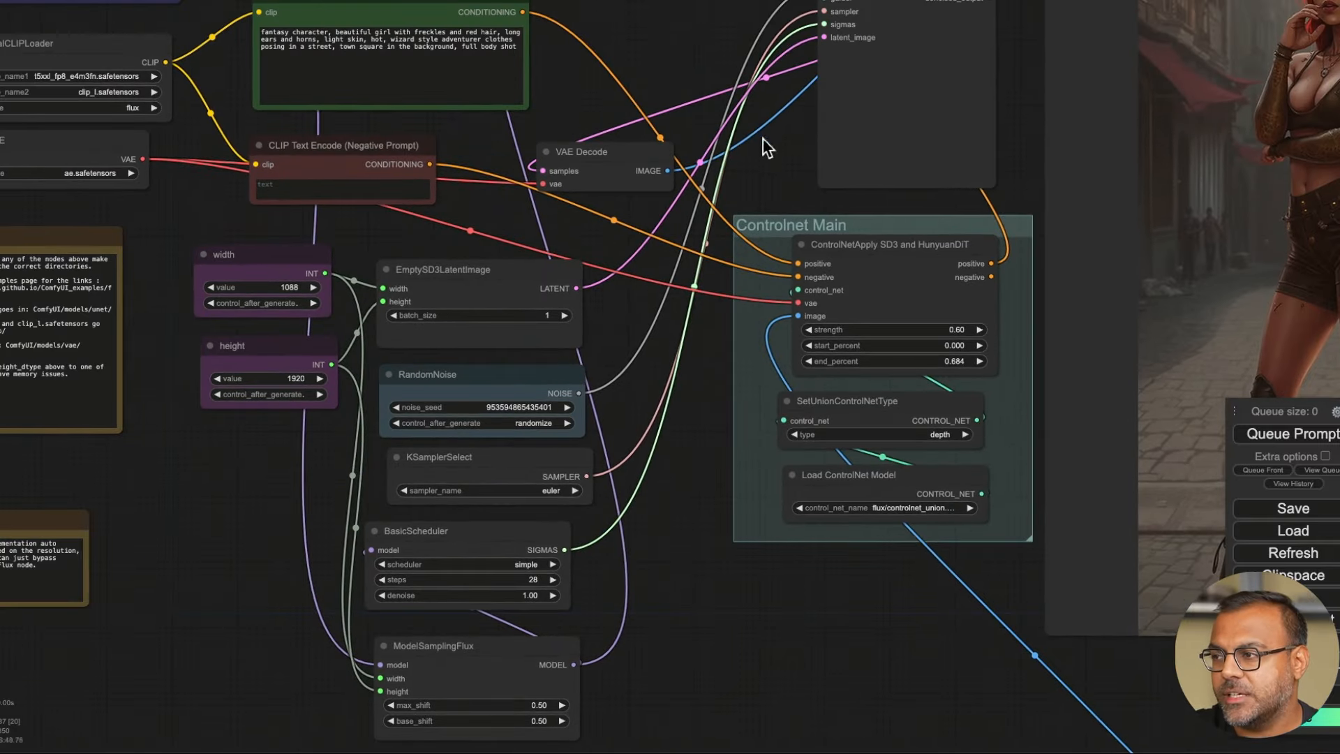
pyautogui.moveTo(762, 138); pyautogui.dragTo(717, 279)
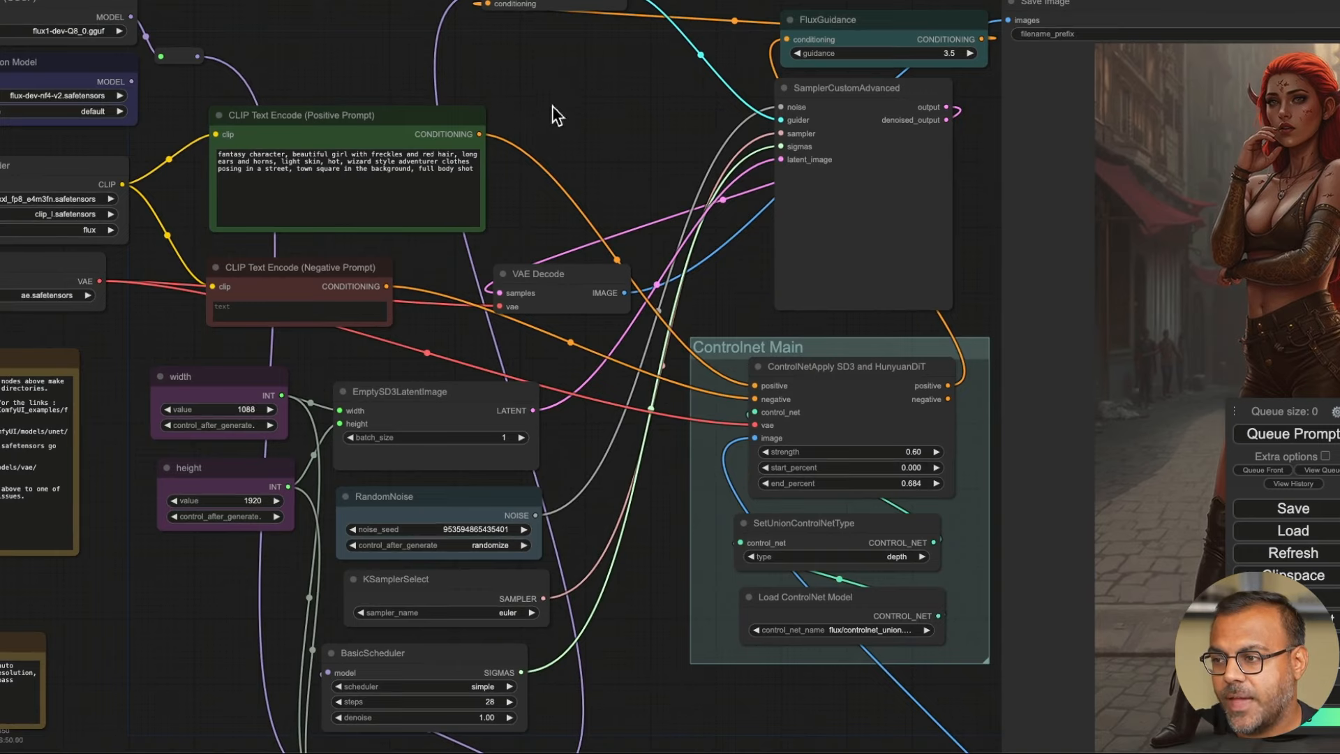
pyautogui.moveTo(257, 54); pyautogui.dragTo(357, 105)
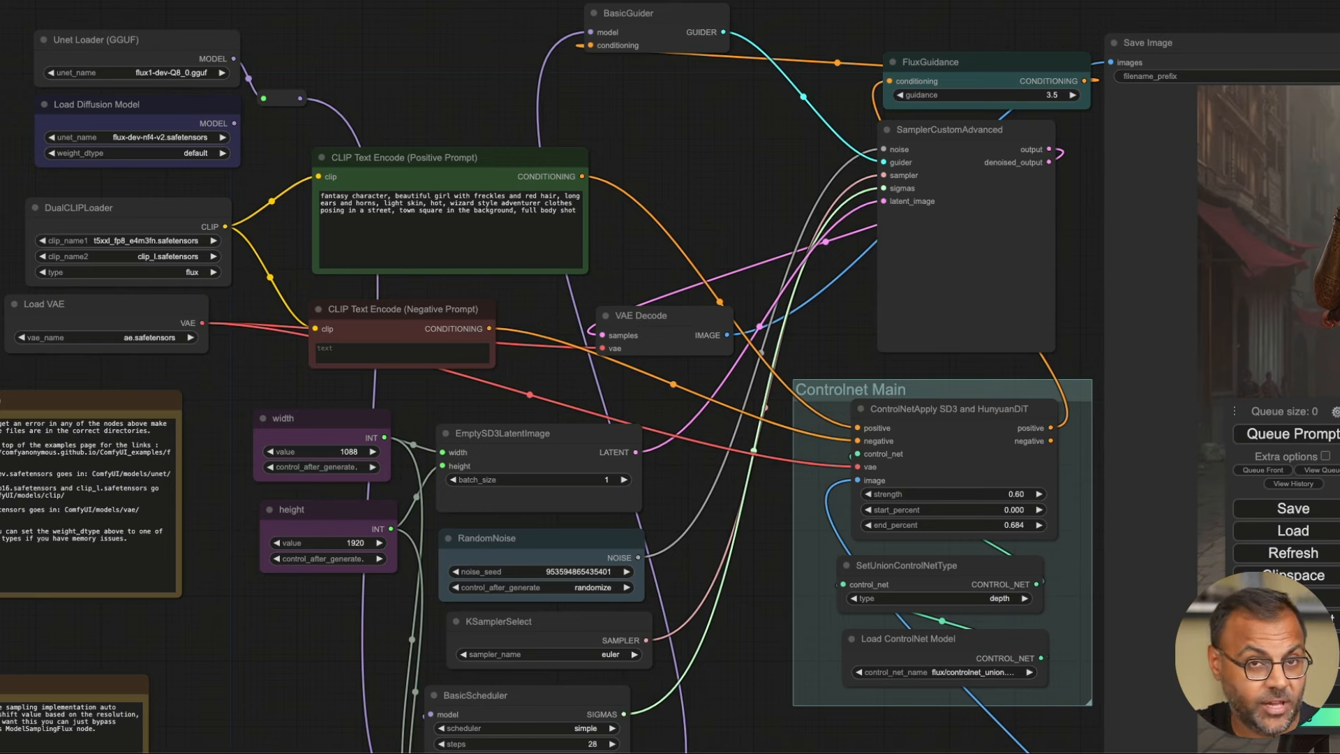
pyautogui.moveTo(320, 28); pyautogui.dragTo(410, 28)
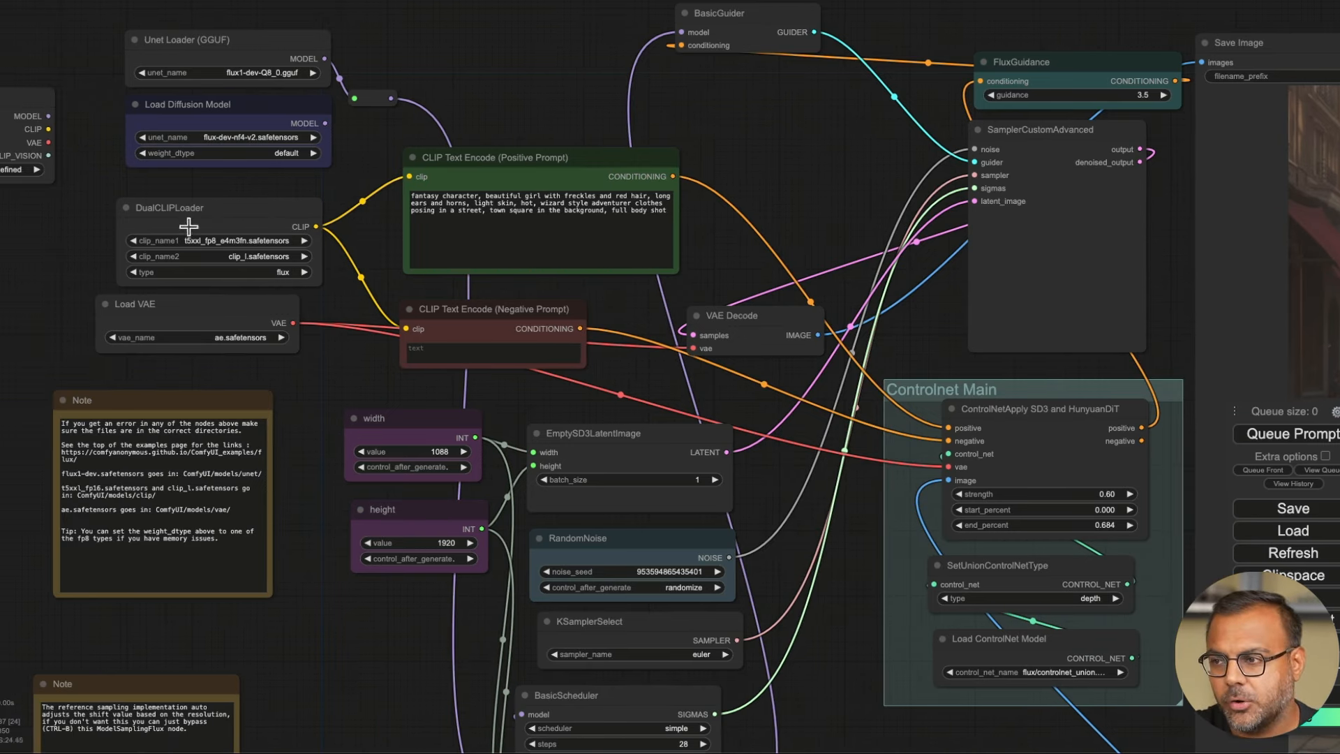
pyautogui.scroll(8, 206, 258)
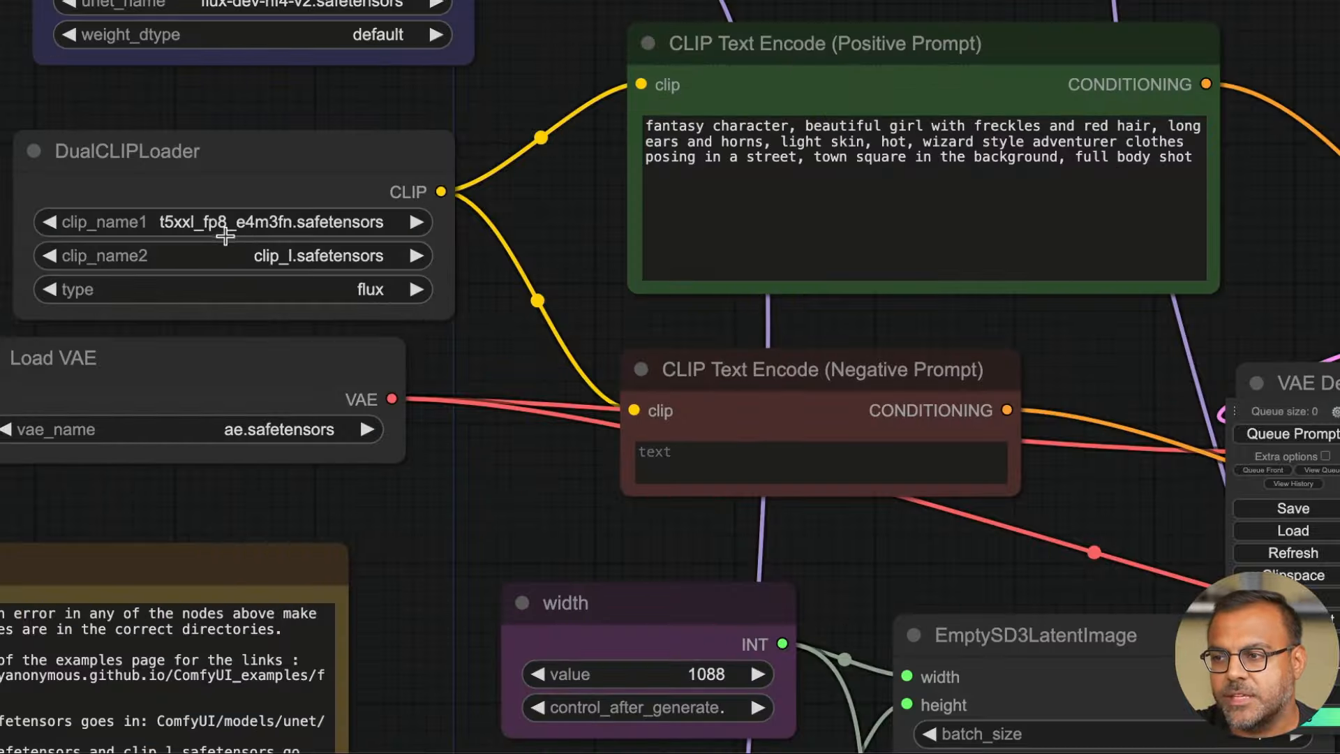
pyautogui.scroll(-6, 251, 296)
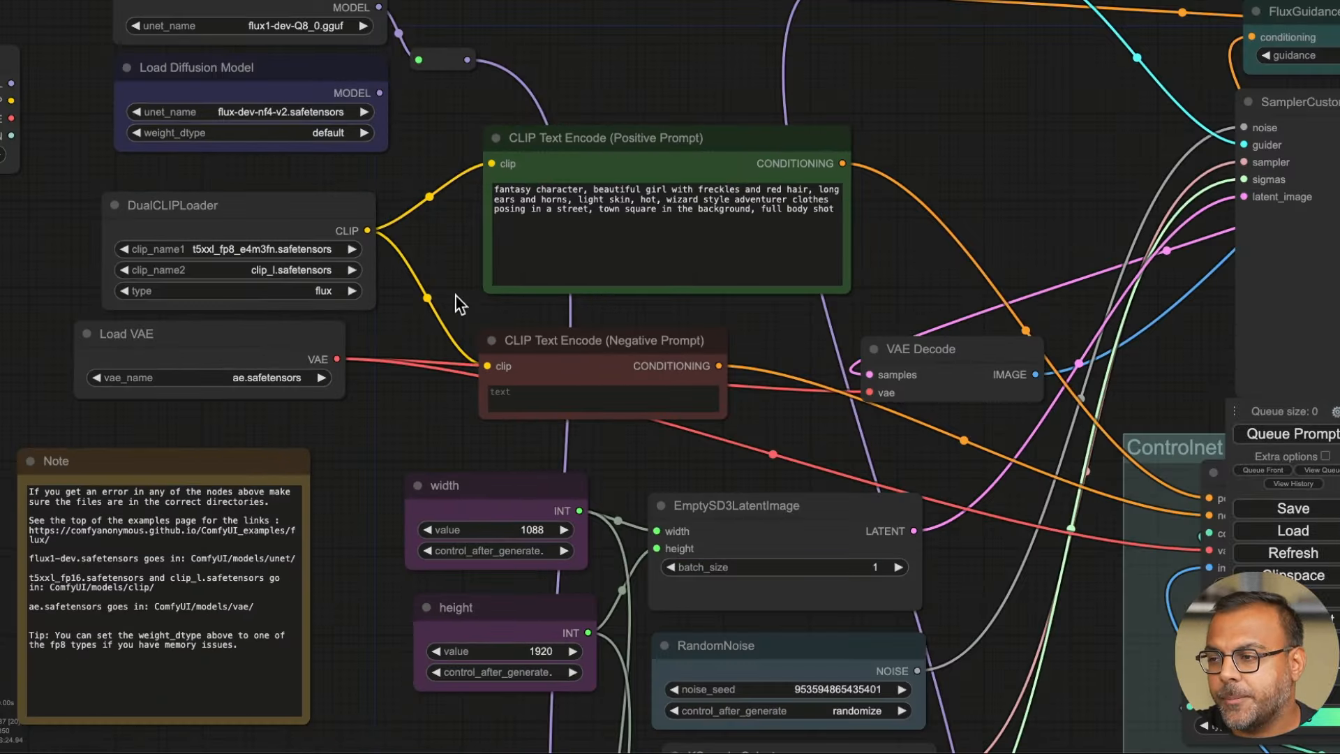
# - Move the ModelSamplingFlux node slightly left beneath the BasicScheduler node so its width and height connections are easier to follow
pyautogui.moveTo(455, 294); pyautogui.dragTo(289, 176)
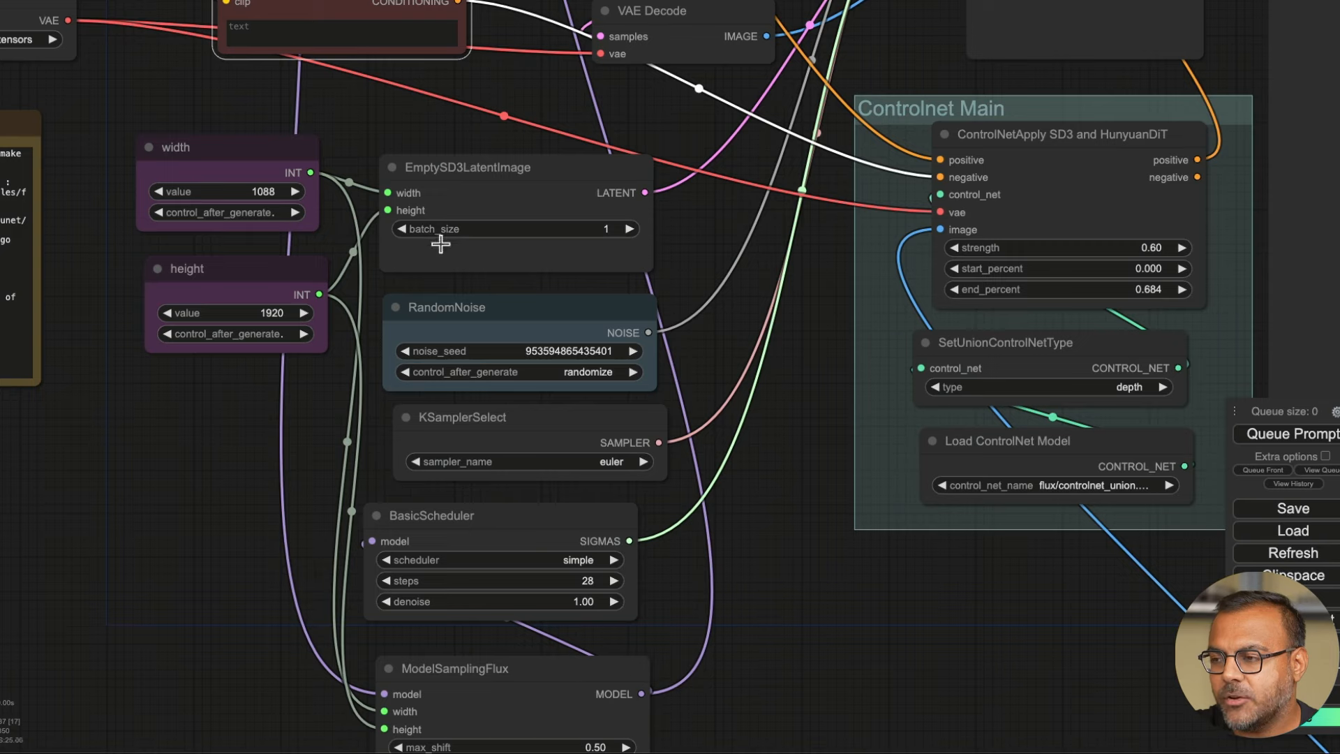
pyautogui.moveTo(200, 588); pyautogui.dragTo(230, 517)
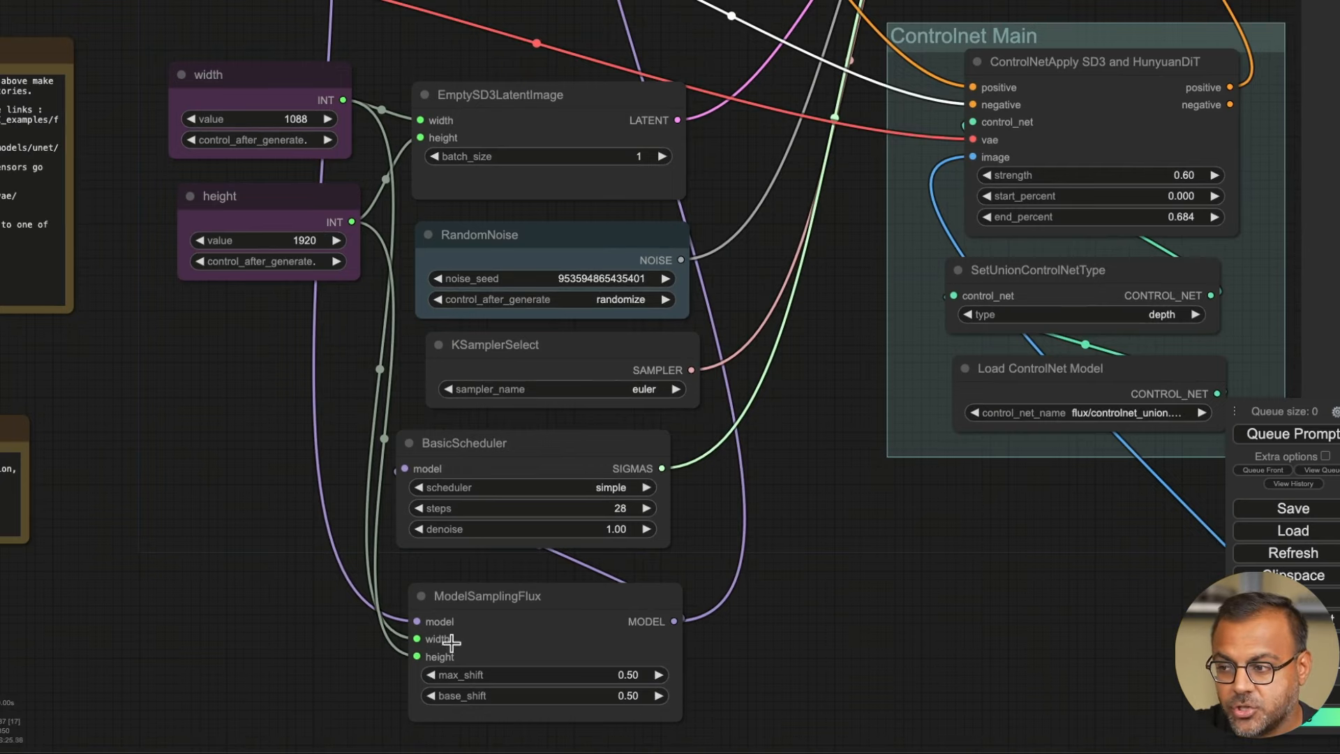
pyautogui.moveTo(461, 644); pyautogui.dragTo(423, 644)
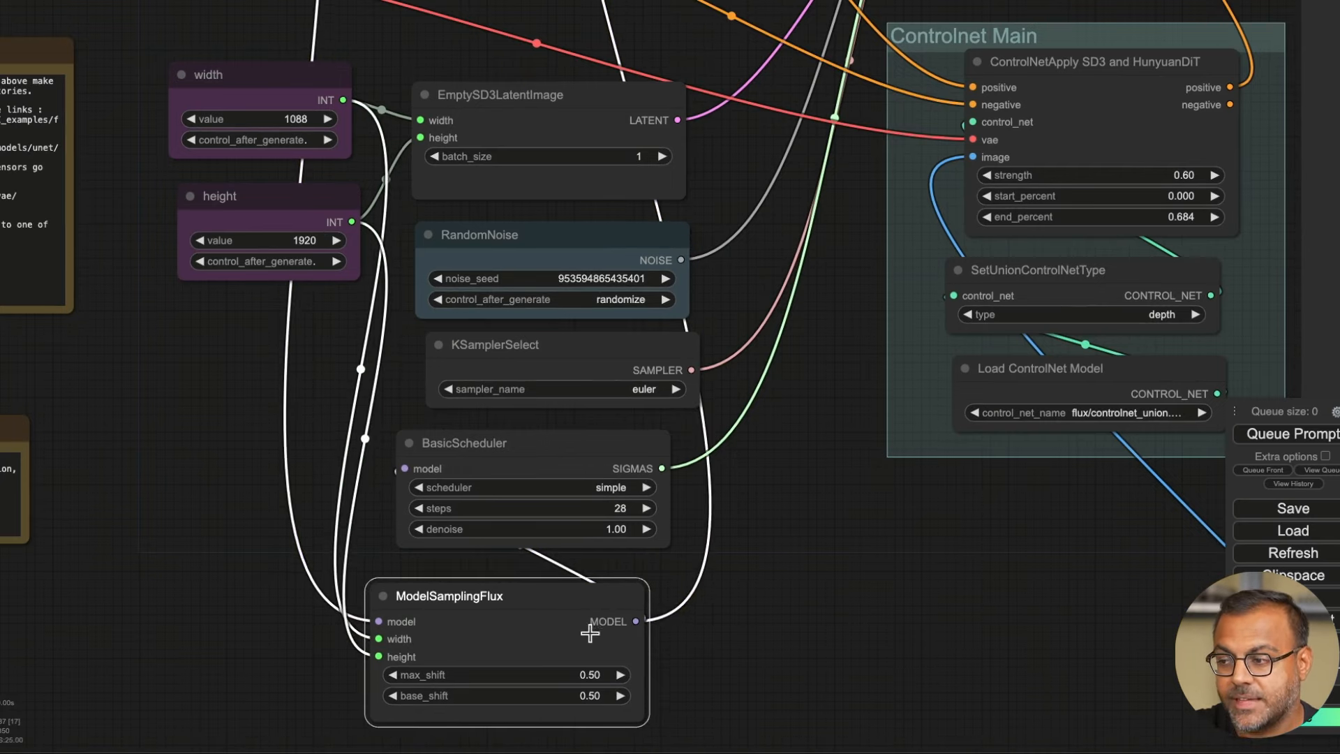
# - Move the FluxGuidance node to the left of the BasicGuider node, above the positive prompt
pyautogui.moveTo(843, 476); pyautogui.dragTo(793, 586)
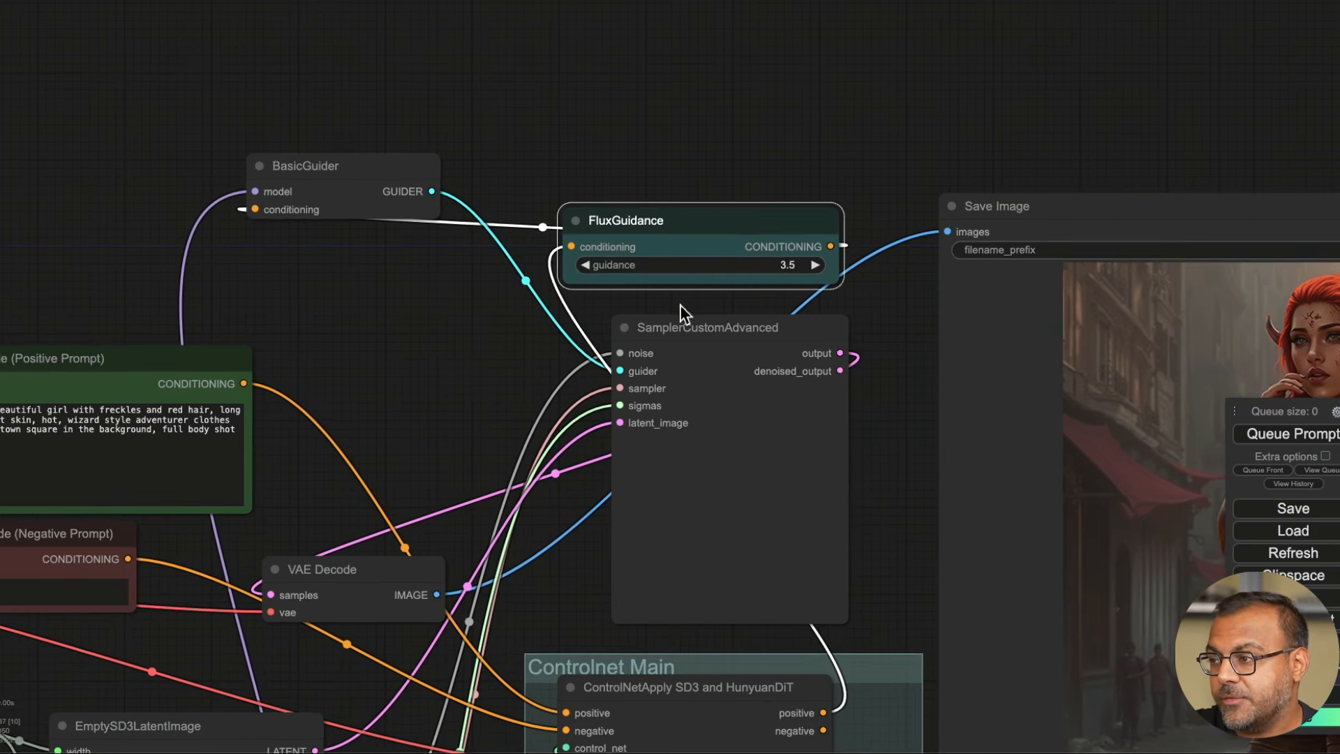
pyautogui.moveTo(770, 230); pyautogui.dragTo(230, 122)
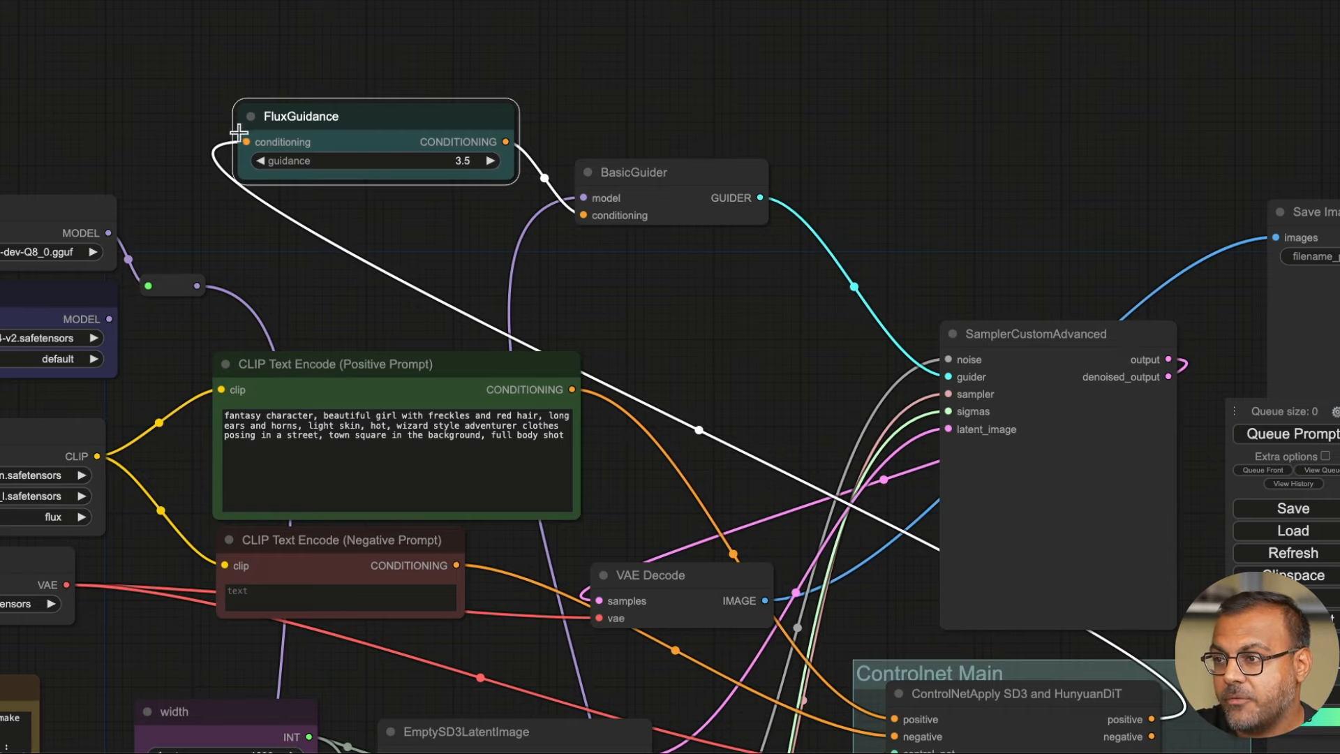
pyautogui.moveTo(702, 355); pyautogui.dragTo(424, 84)
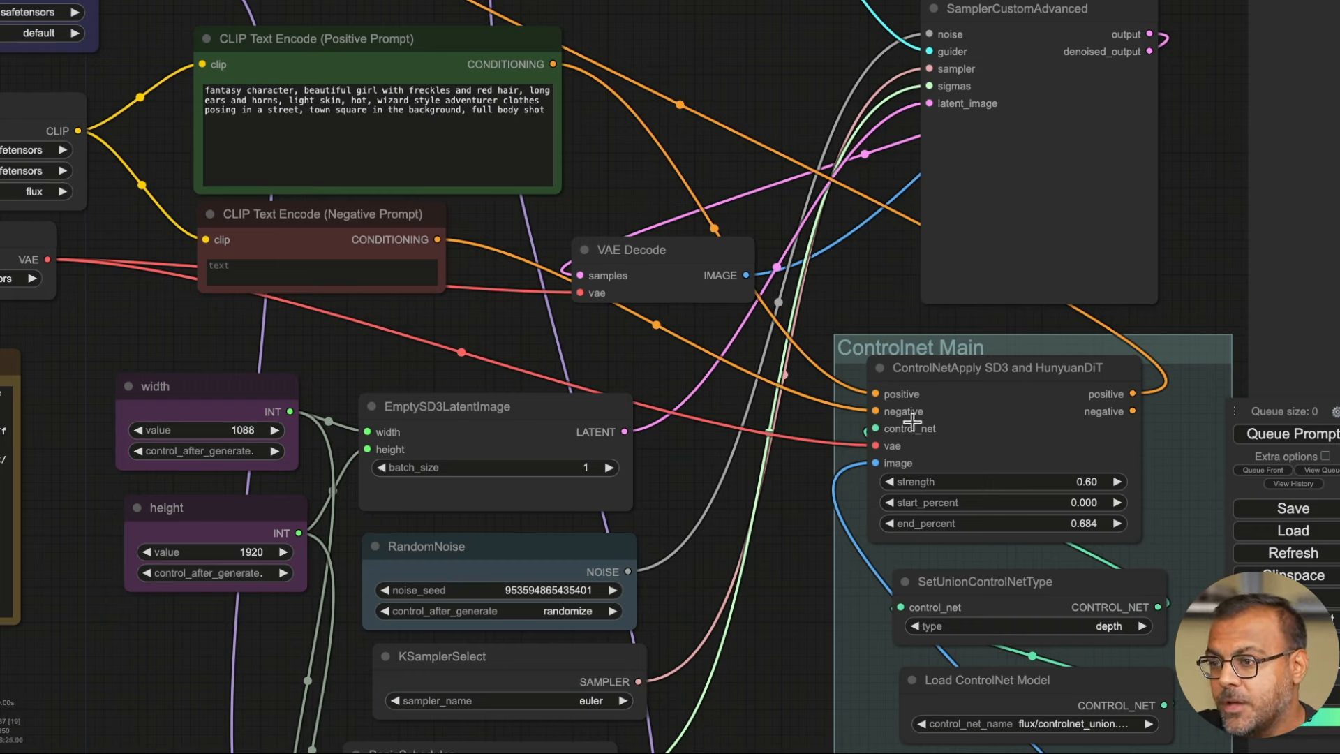
# - Move the SetUnionControlNetType node slightly left in the Controlnet Main group and view its available control types
pyautogui.moveTo(754, 652); pyautogui.dragTo(632, 304)
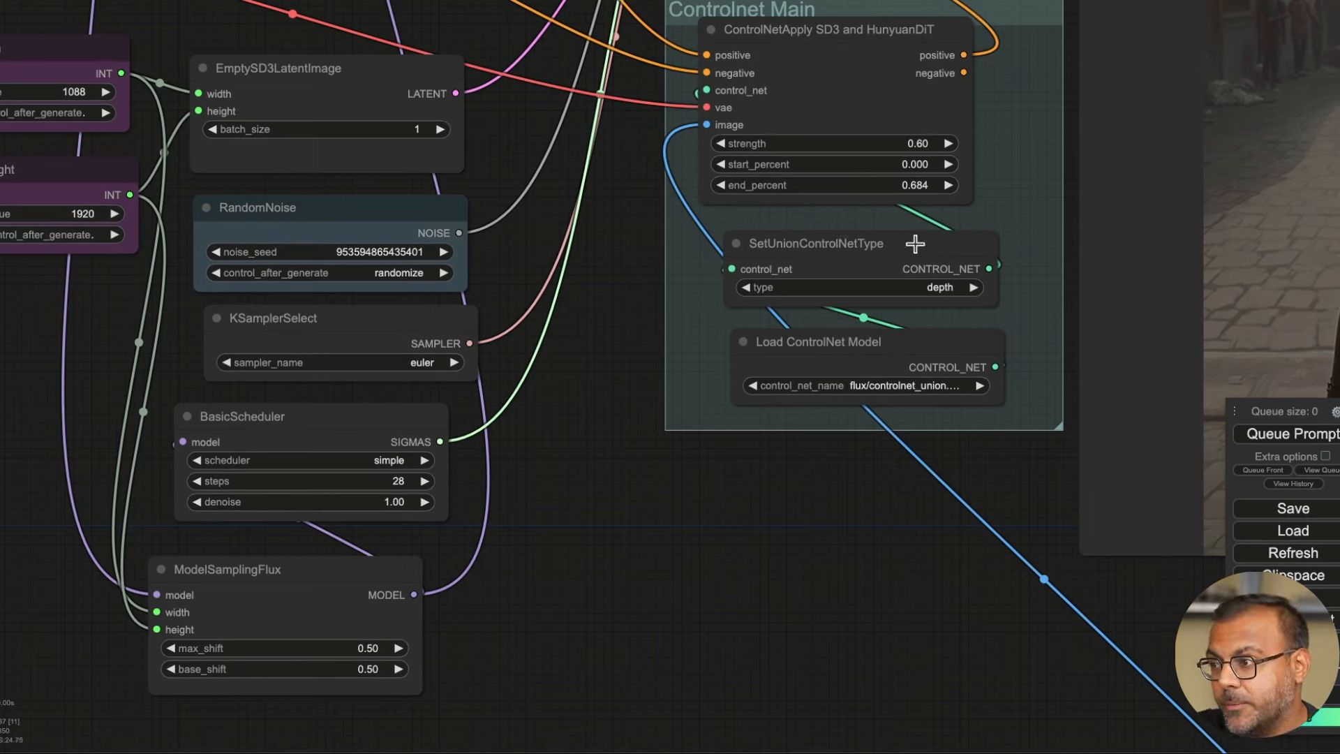
pyautogui.moveTo(893, 269); pyautogui.dragTo(819, 260)
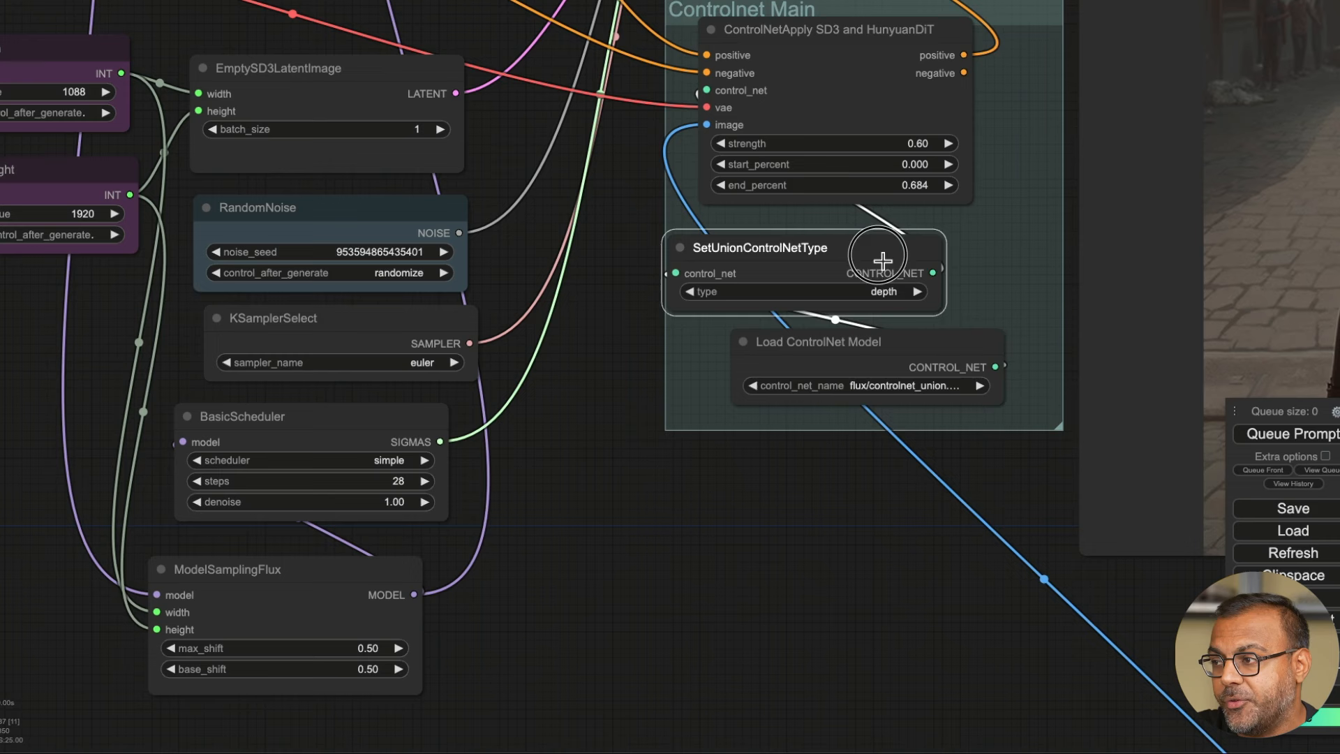
pyautogui.click(850, 292)
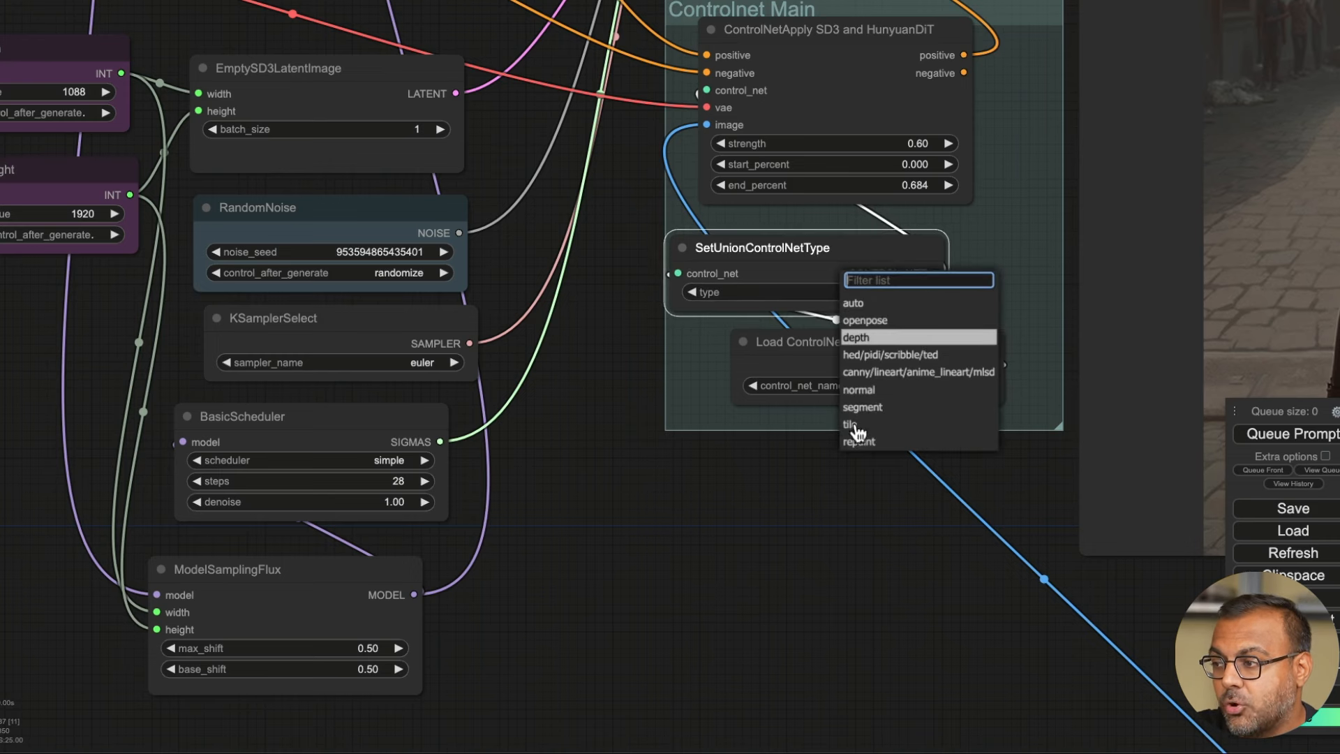
pyautogui.moveTo(923, 460); pyautogui.dragTo(848, 373)
# - Check which ControlNet model files can be chosen in the Load ControlNet Model node
pyautogui.click(851, 299)
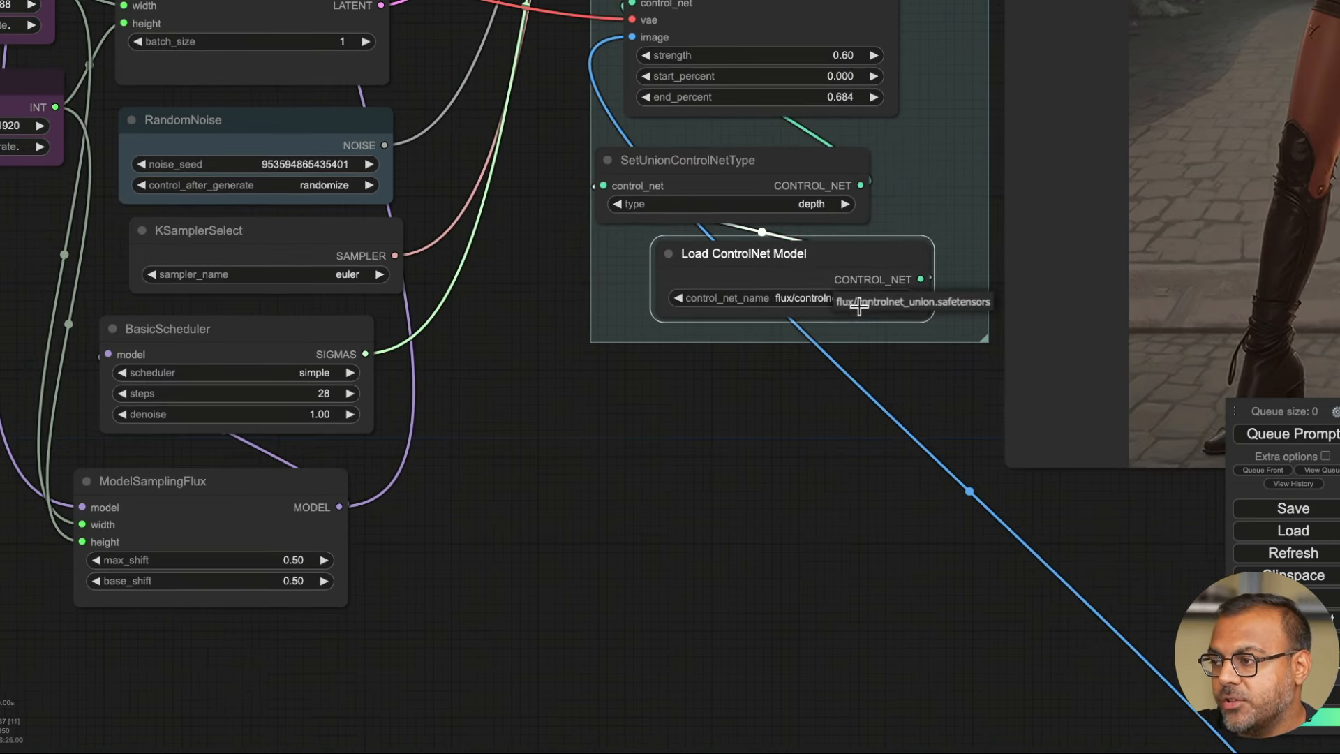
pyautogui.click(941, 307)
pyautogui.moveTo(939, 308); pyautogui.dragTo(919, 397)
pyautogui.moveTo(808, 279); pyautogui.dragTo(821, 279)
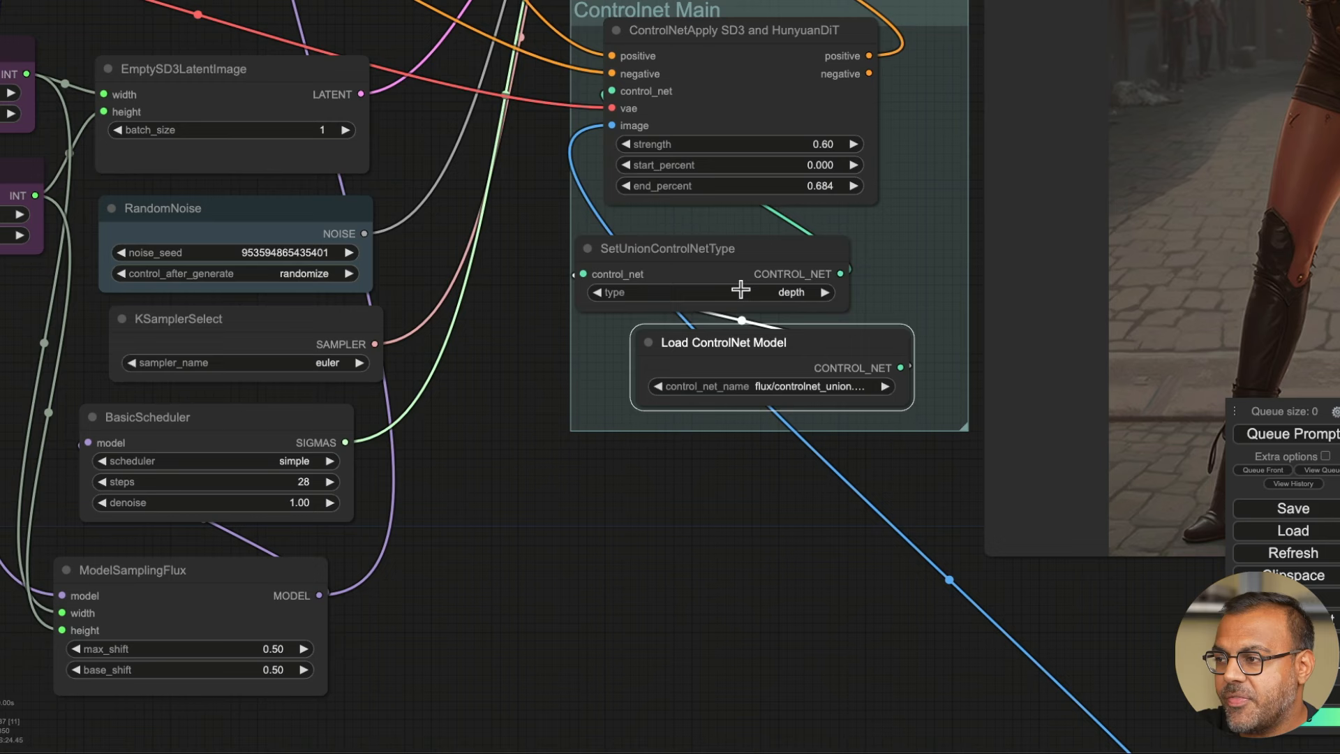
# - Examine the Openpose extraction, Canny and Depth Anything preprocessing nodes and how they can feed the ControlNet image input
pyautogui.moveTo(703, 507); pyautogui.dragTo(625, 514)
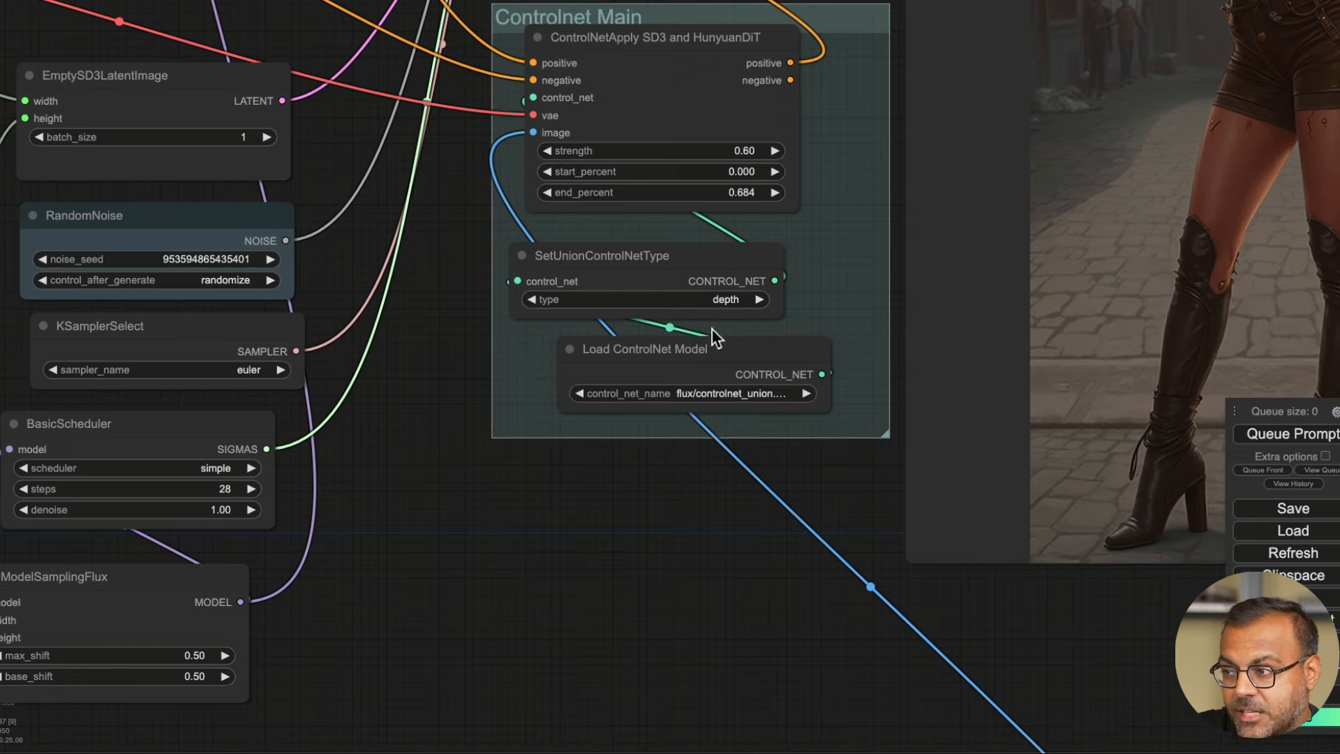
pyautogui.moveTo(586, 573); pyautogui.dragTo(438, 60)
pyautogui.moveTo(513, 320); pyautogui.dragTo(443, 73)
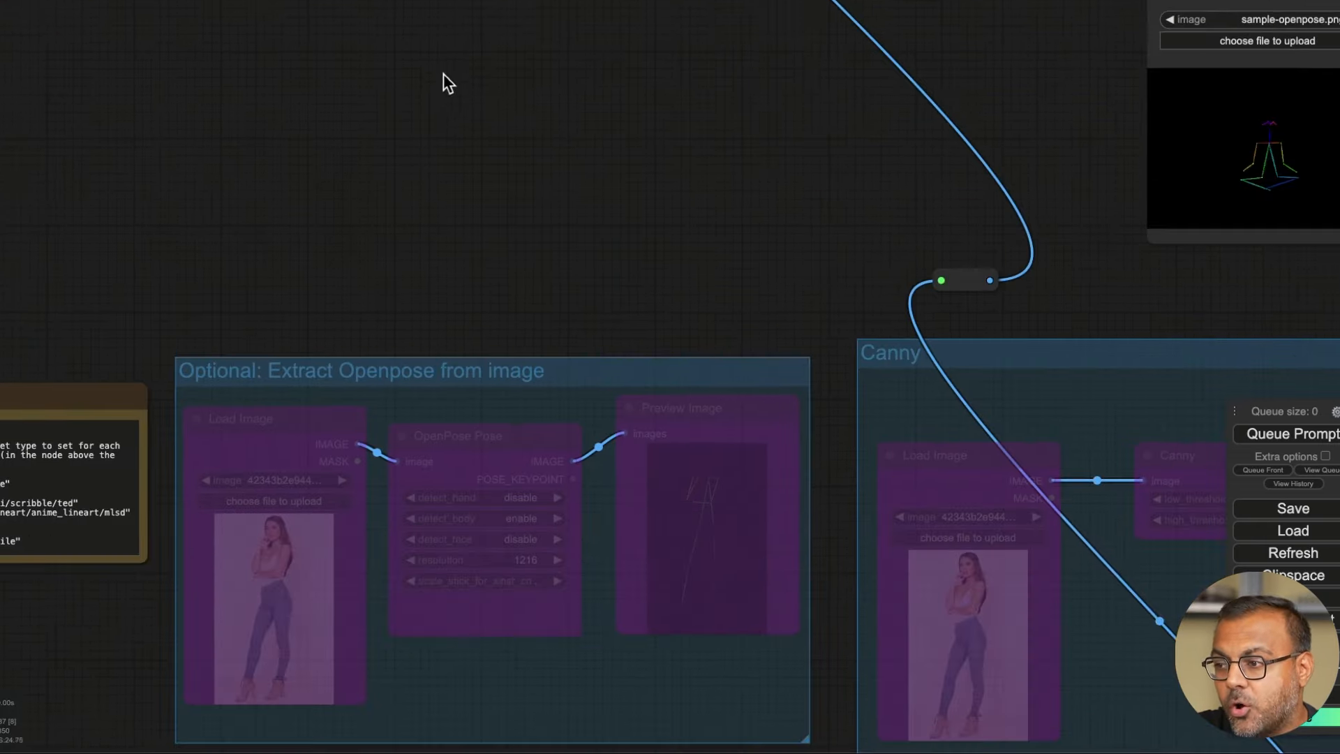
pyautogui.scroll(-4, 438, 95)
pyautogui.moveTo(450, 276); pyautogui.dragTo(307, 127)
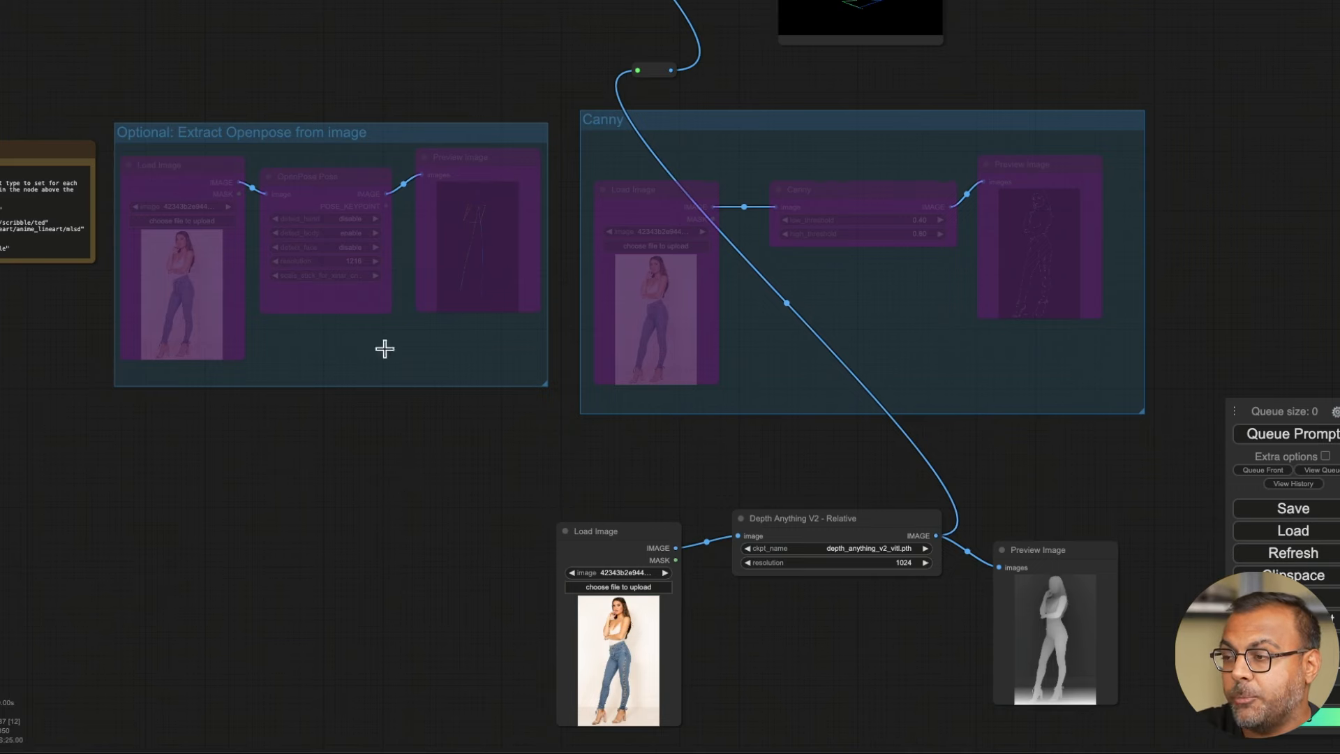
pyautogui.moveTo(451, 73); pyautogui.dragTo(487, 373)
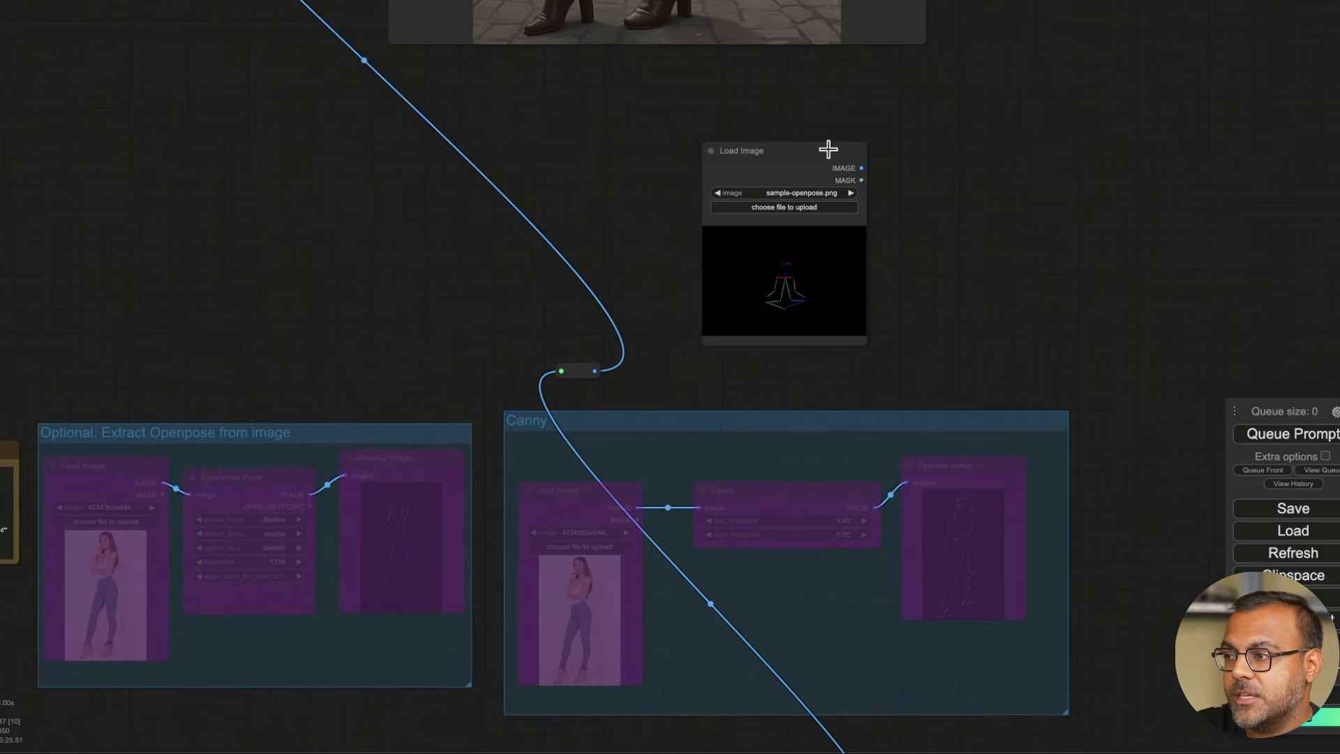
pyautogui.scroll(-5, 482, 237)
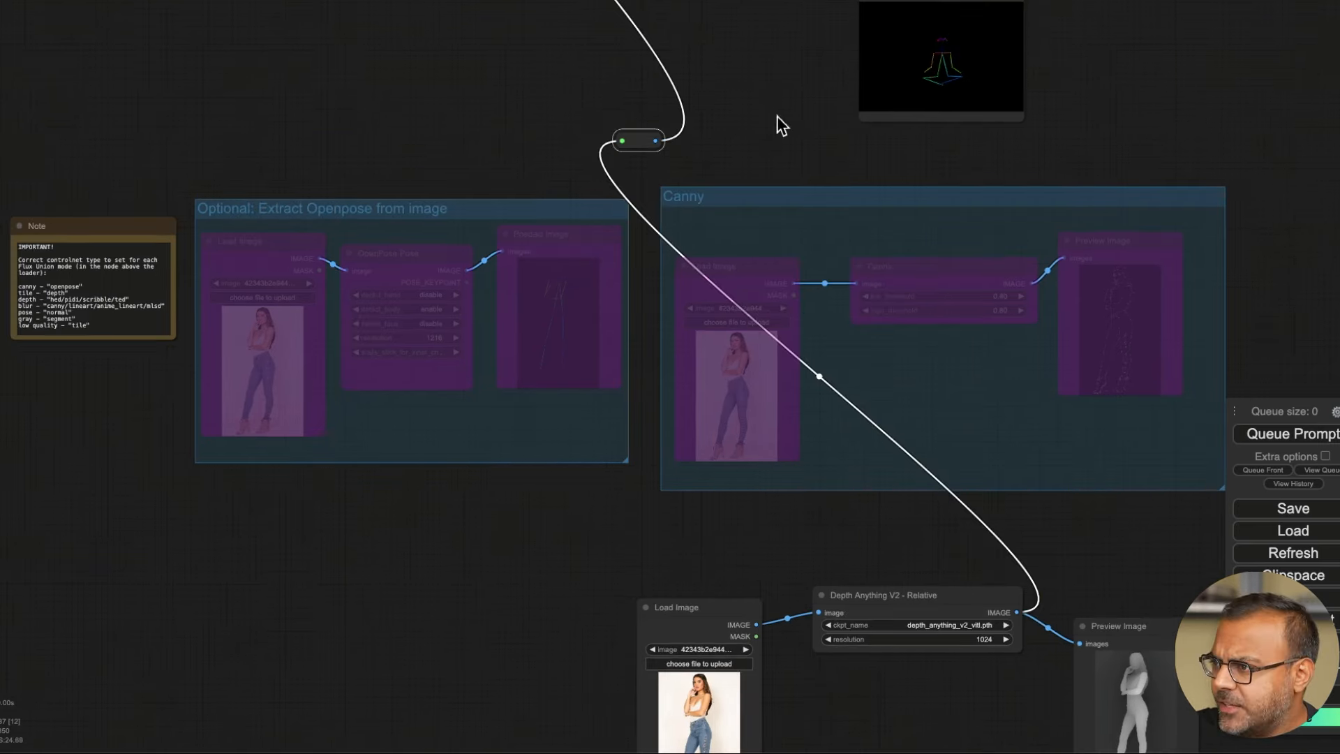
pyautogui.scroll(10, 777, 116)
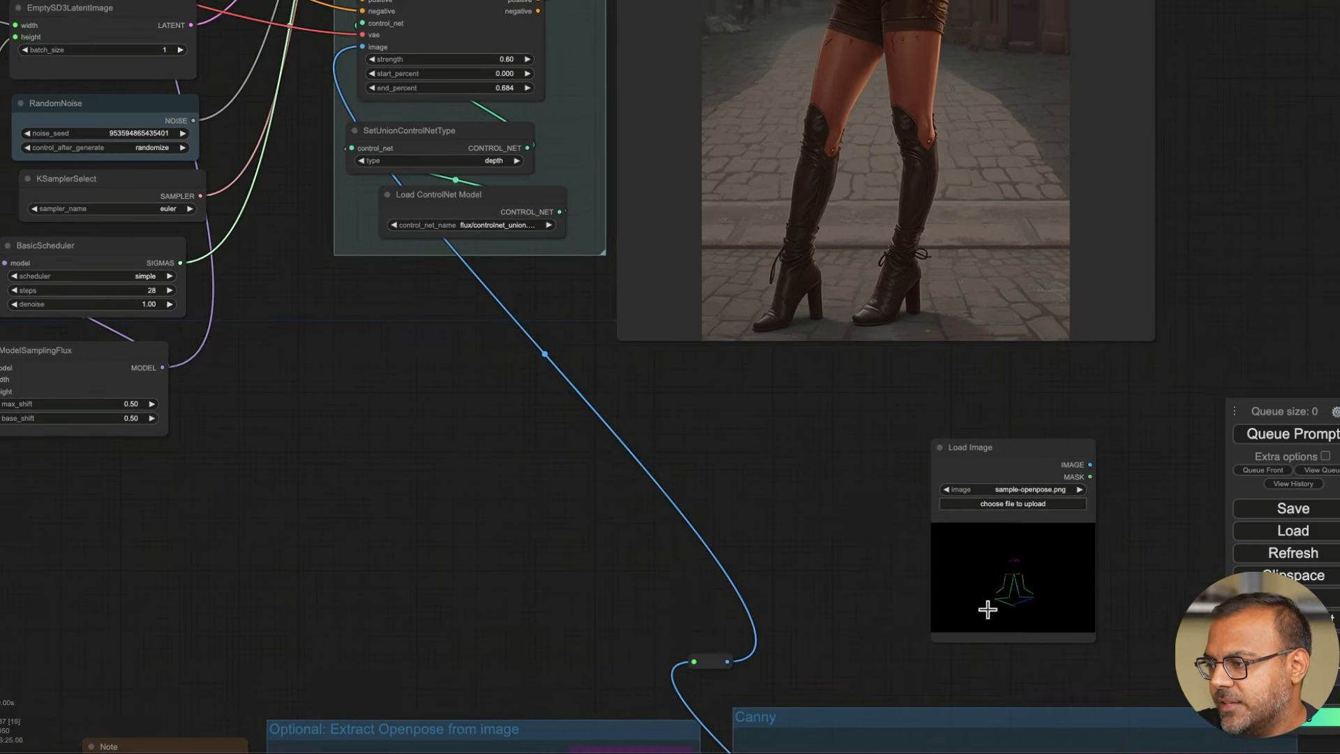
# - Move the sample-openpose.png Load Image node below the Controlnet Main group and connect its image output to the ControlNetApply image input
pyautogui.moveTo(1057, 457); pyautogui.dragTo(579, 431)
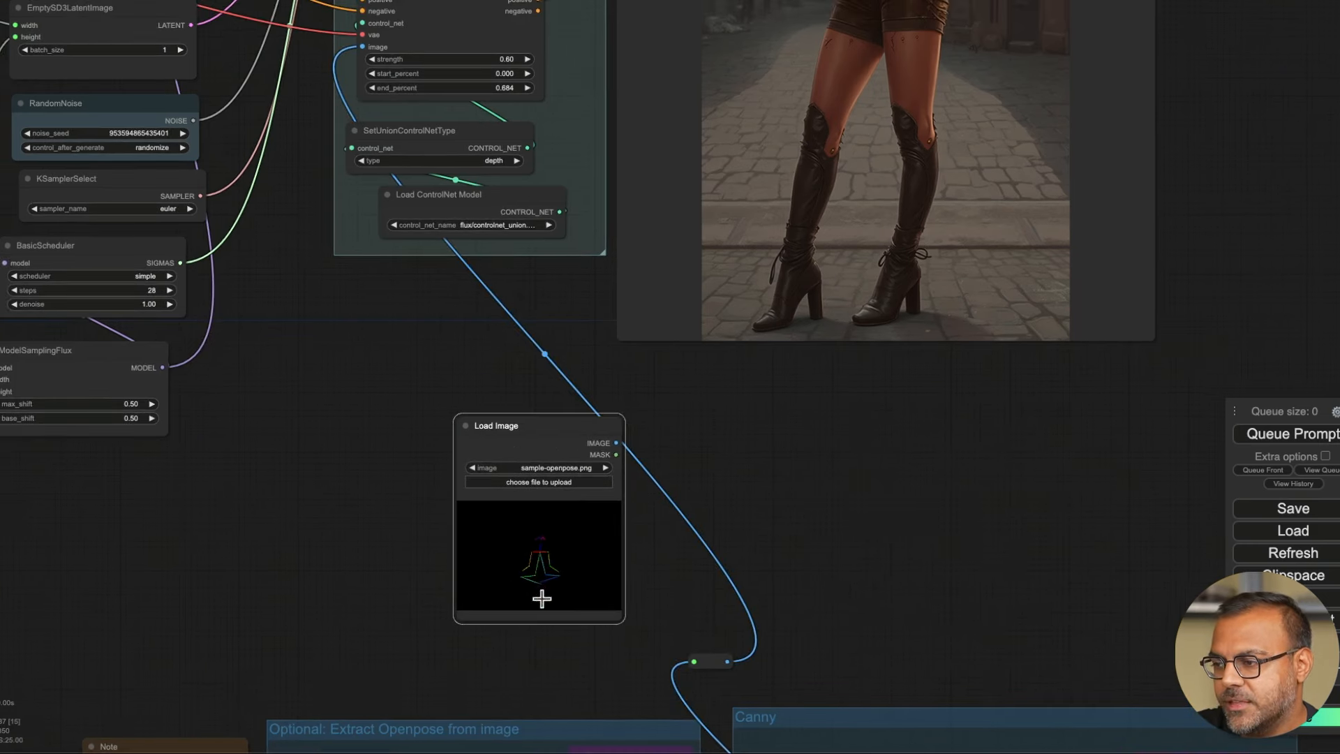
pyautogui.hscroll(-5, 531, 481)
pyautogui.scroll(3, 531, 482)
pyautogui.moveTo(757, 548); pyautogui.dragTo(616, 548)
pyautogui.moveTo(707, 557); pyautogui.dragTo(597, 171)
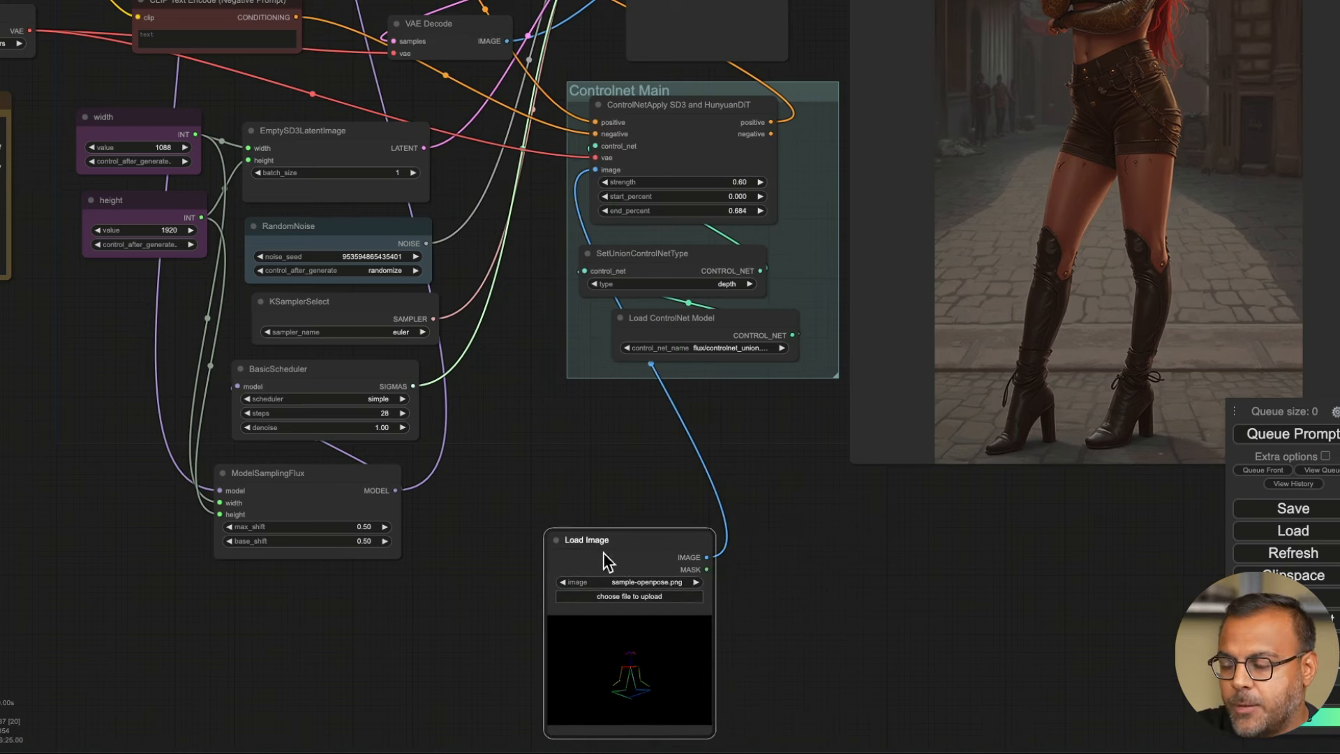
pyautogui.click(647, 564)
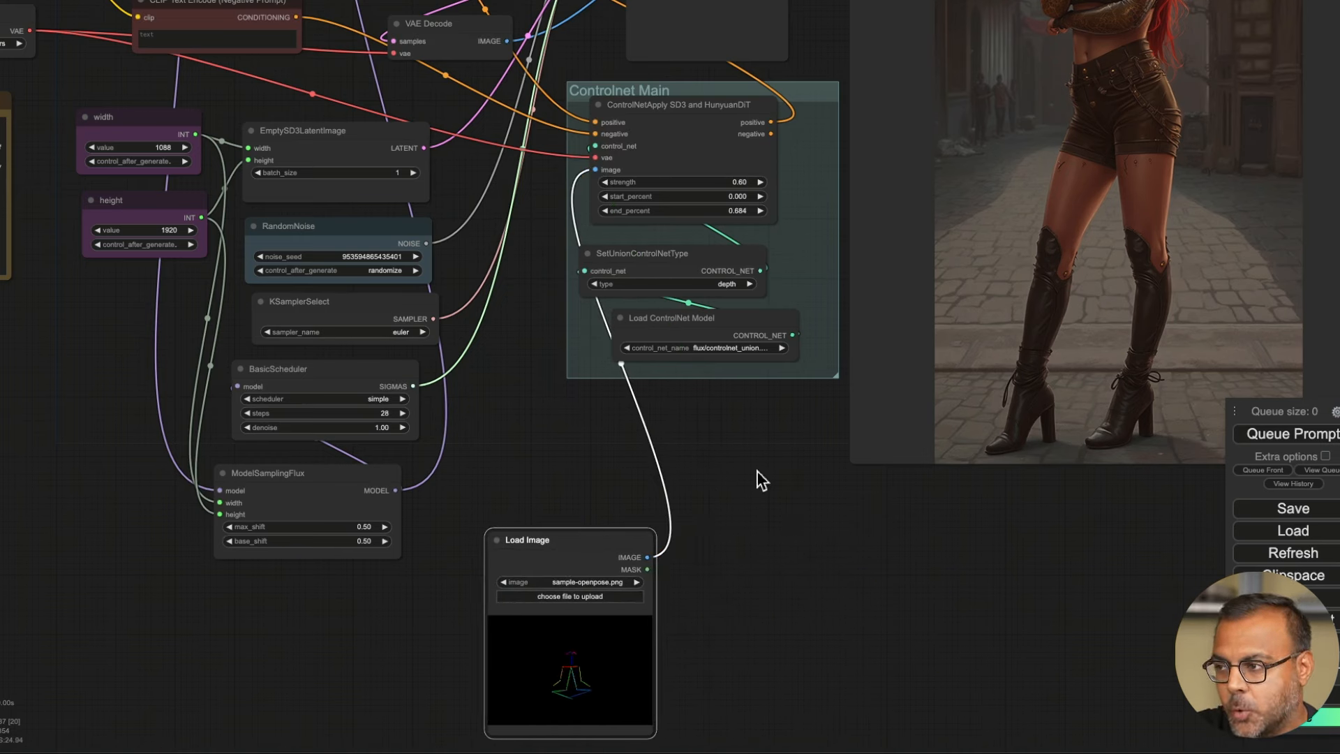
# - Set the SetUnionControlNetType node's type to openpose
pyautogui.scroll(7, 698, 340)
pyautogui.click(746, 225)
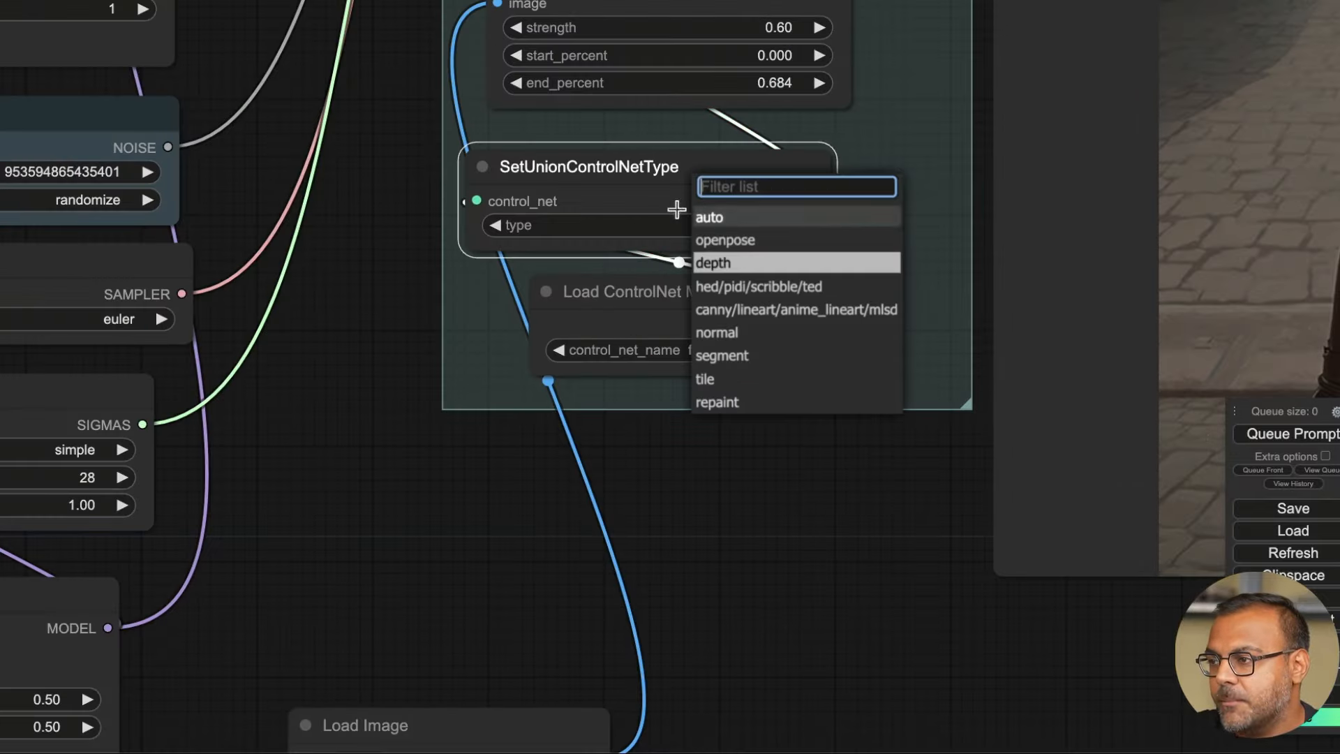
pyautogui.click(740, 240)
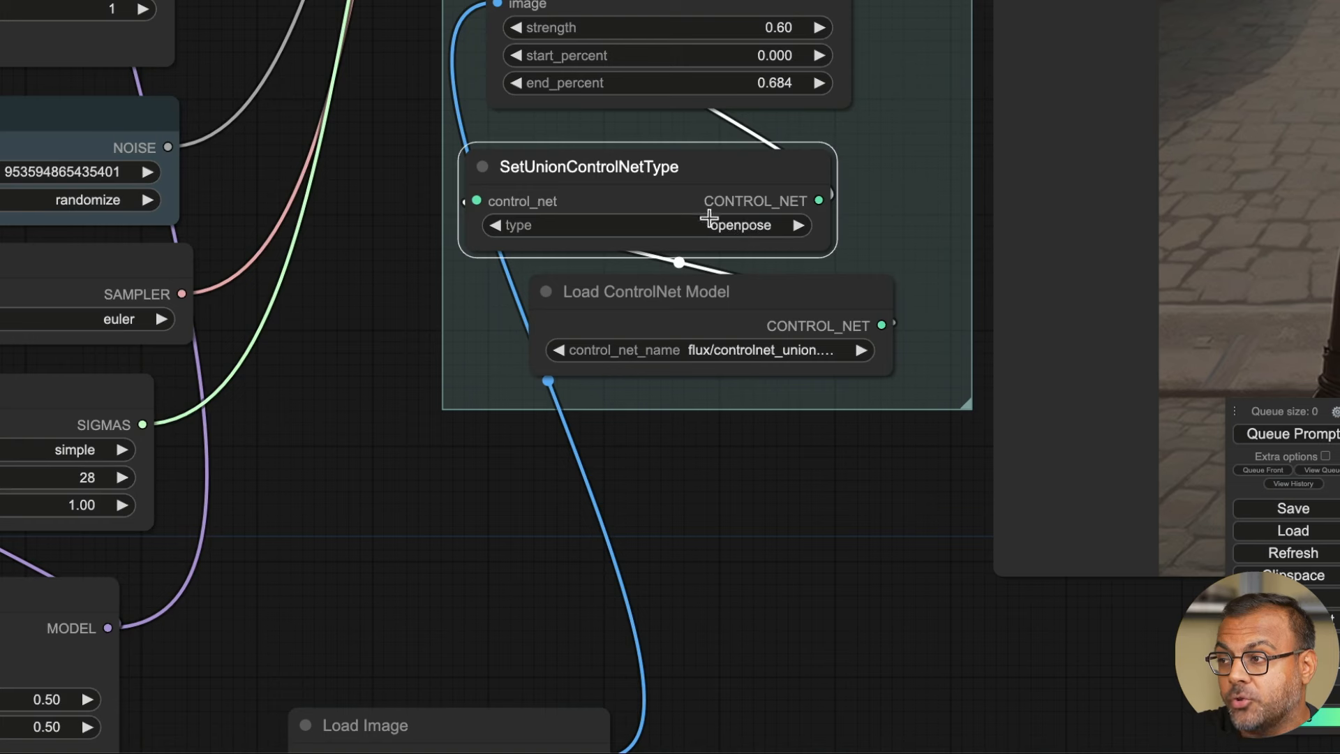
pyautogui.click(713, 224)
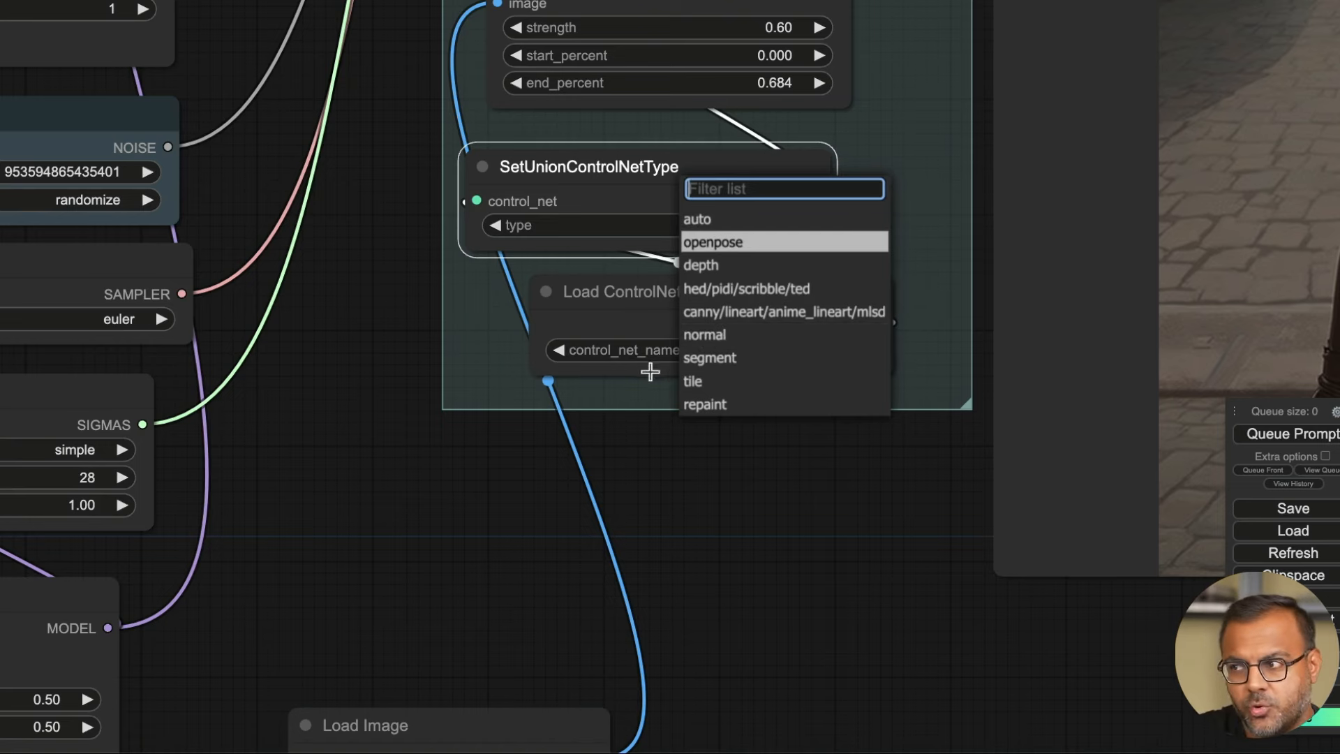
pyautogui.click(731, 242)
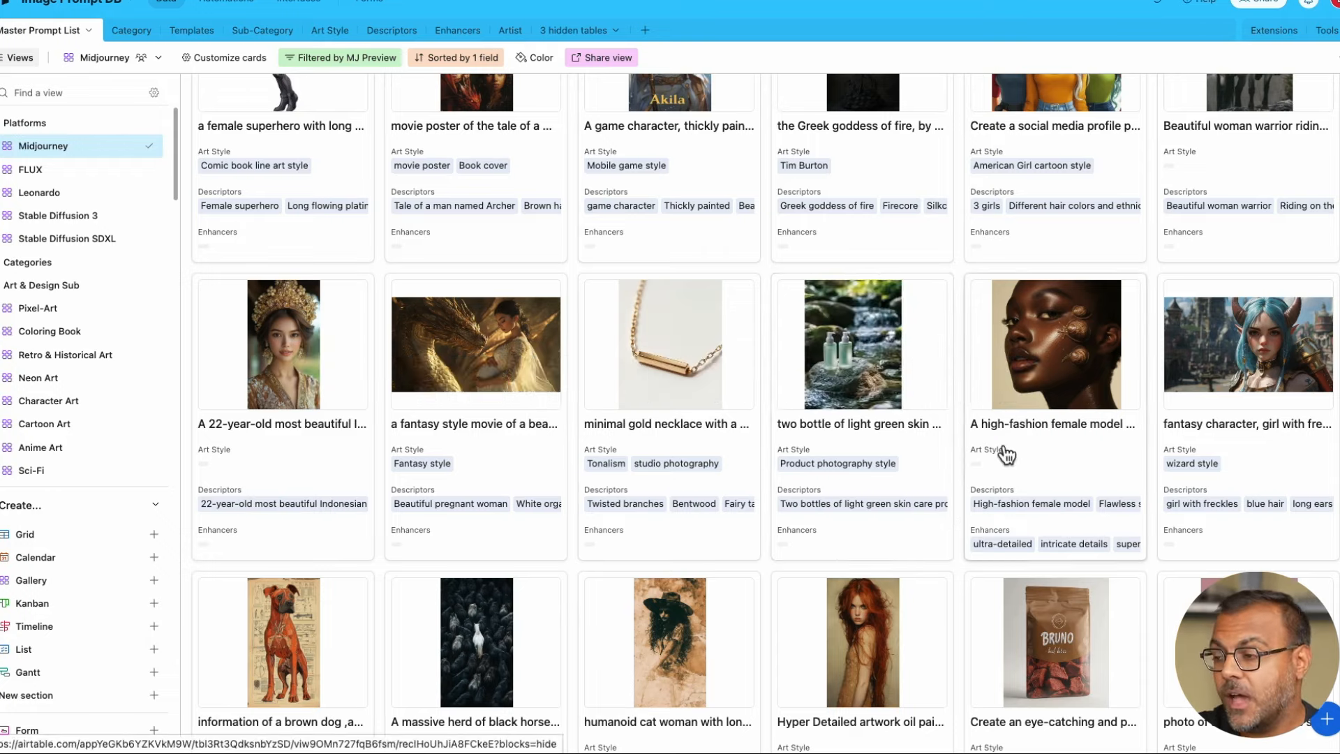
# - Switch to the Image Prompt DB in Airtable and browse the Midjourney prompt gallery for a suitable character prompt
pyautogui.scroll(-6, 1005, 368)
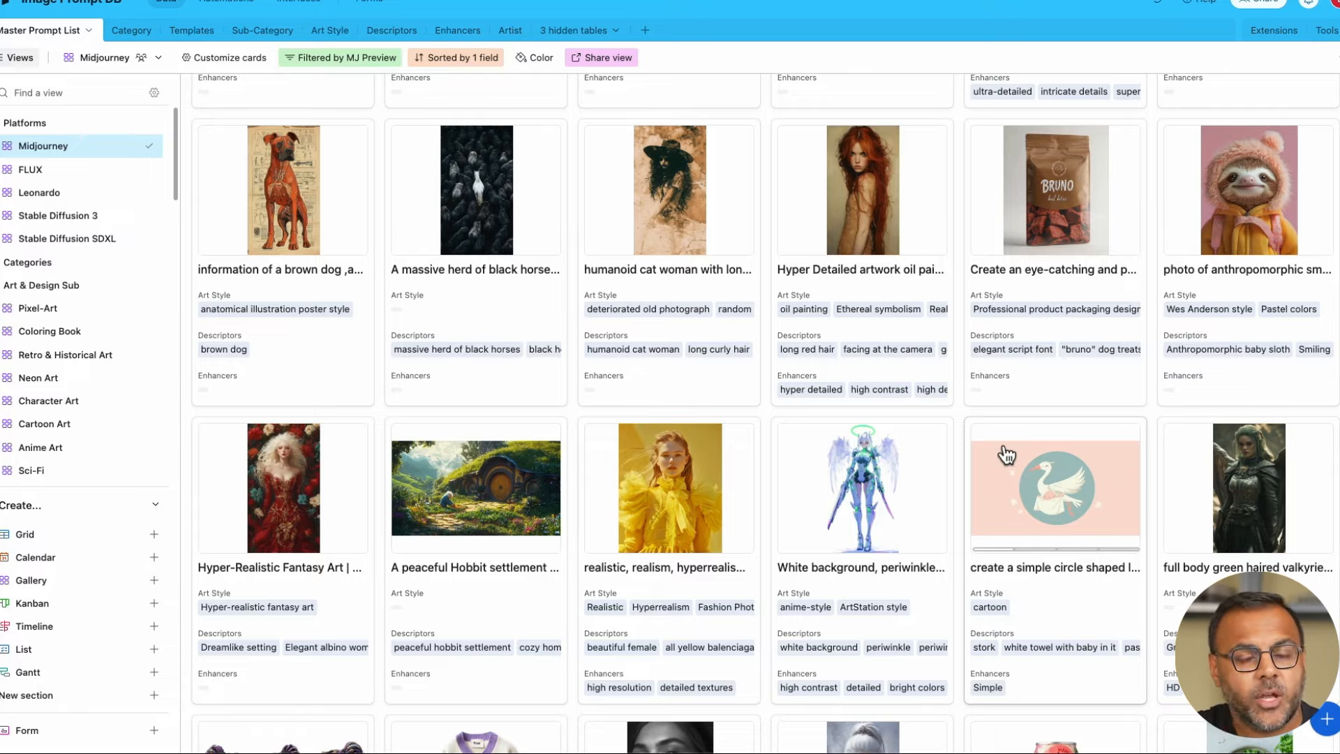
pyautogui.scroll(-9, 654, 346)
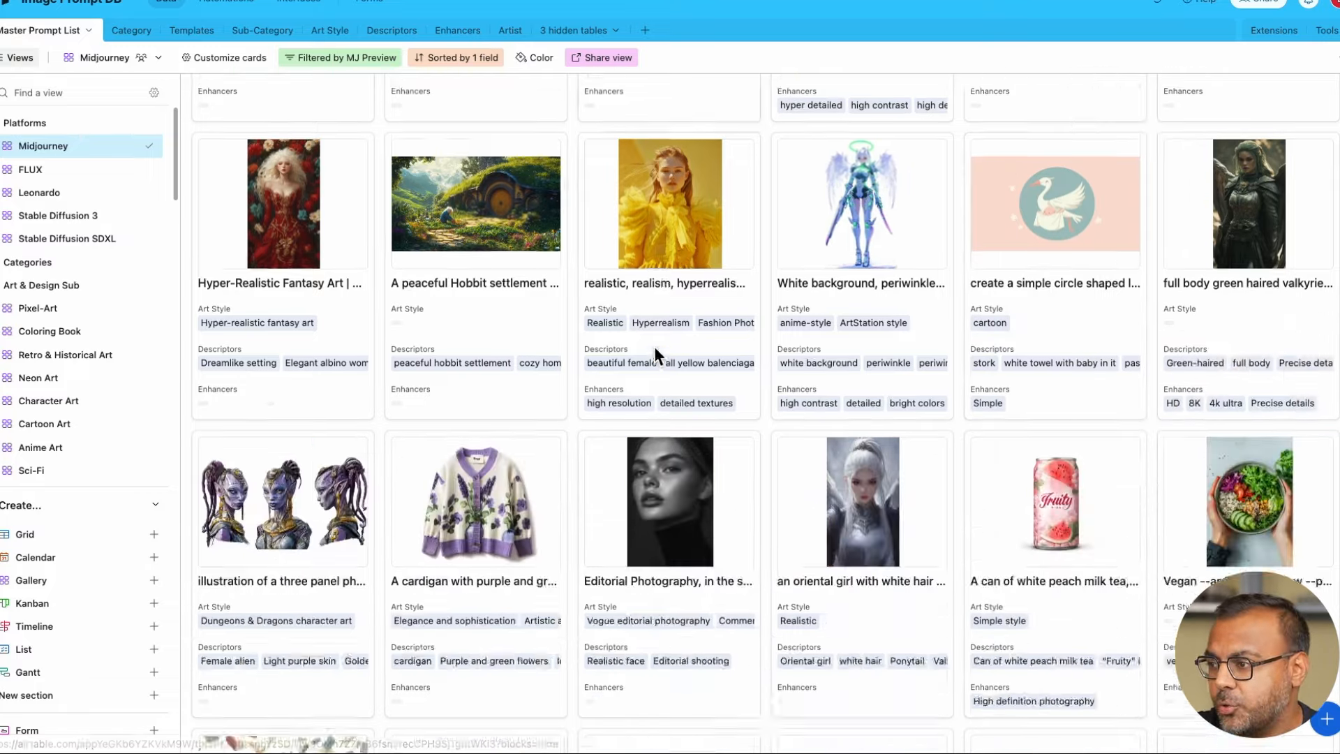
pyautogui.scroll(-11, 655, 346)
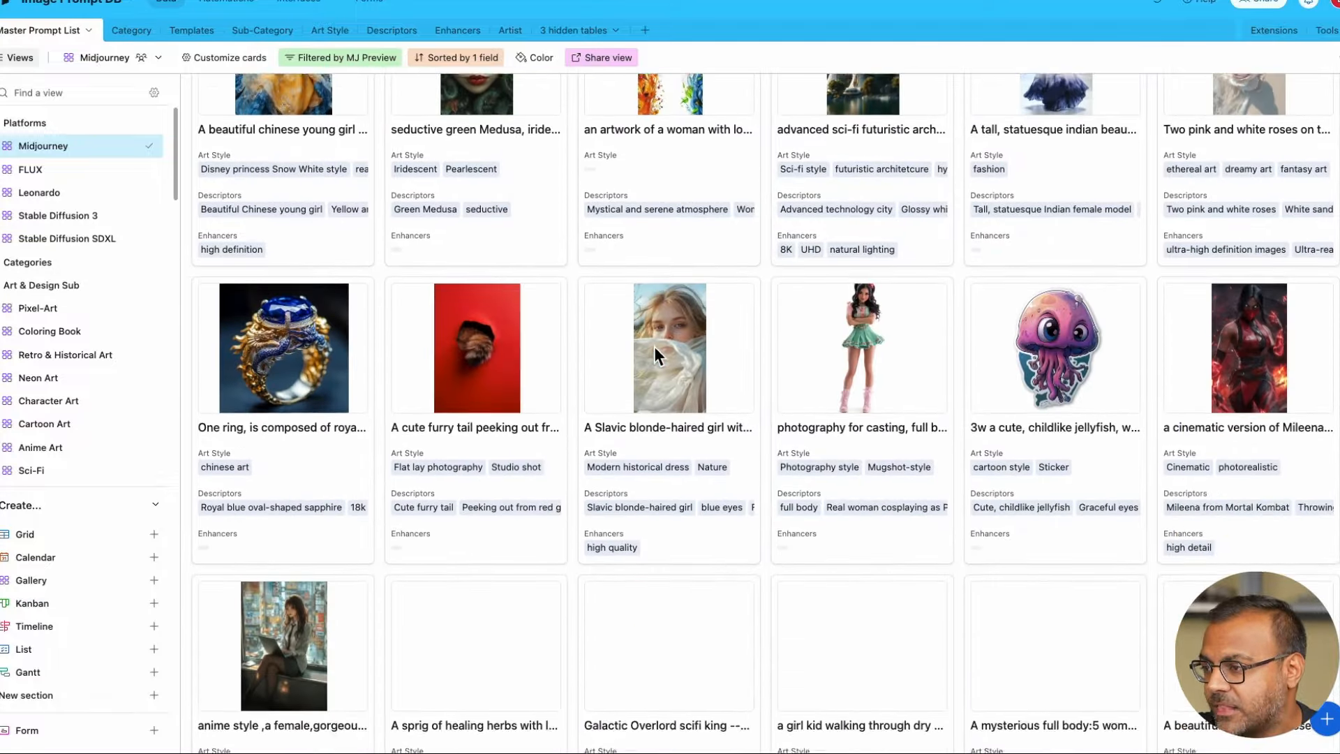
pyautogui.scroll(-2, 659, 356)
pyautogui.scroll(20, 659, 359)
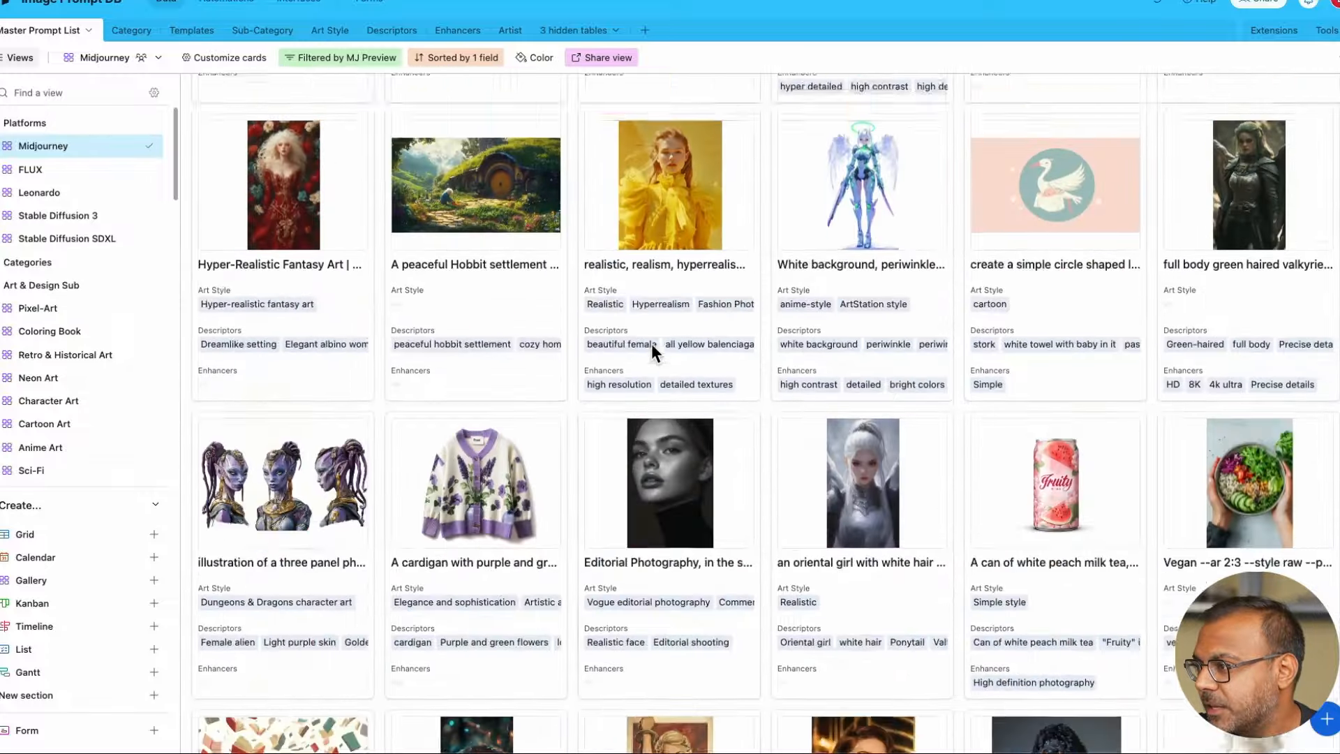
pyautogui.scroll(6, 651, 344)
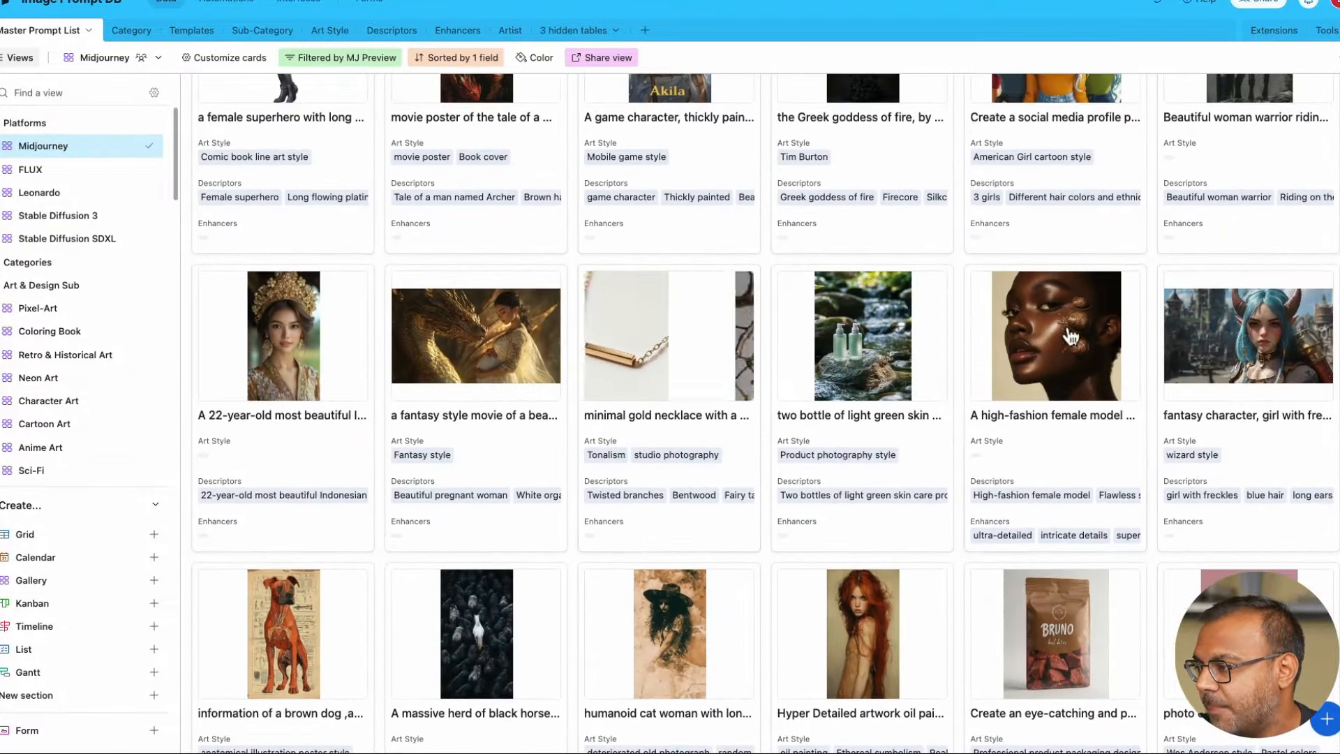
# - Open the blue-haired fantasy character record, review its descriptors, and copy its prompt into ComfyUI's positive prompt without the "--ar 16:9 --v 6.1" parameters
pyautogui.click(1256, 429)
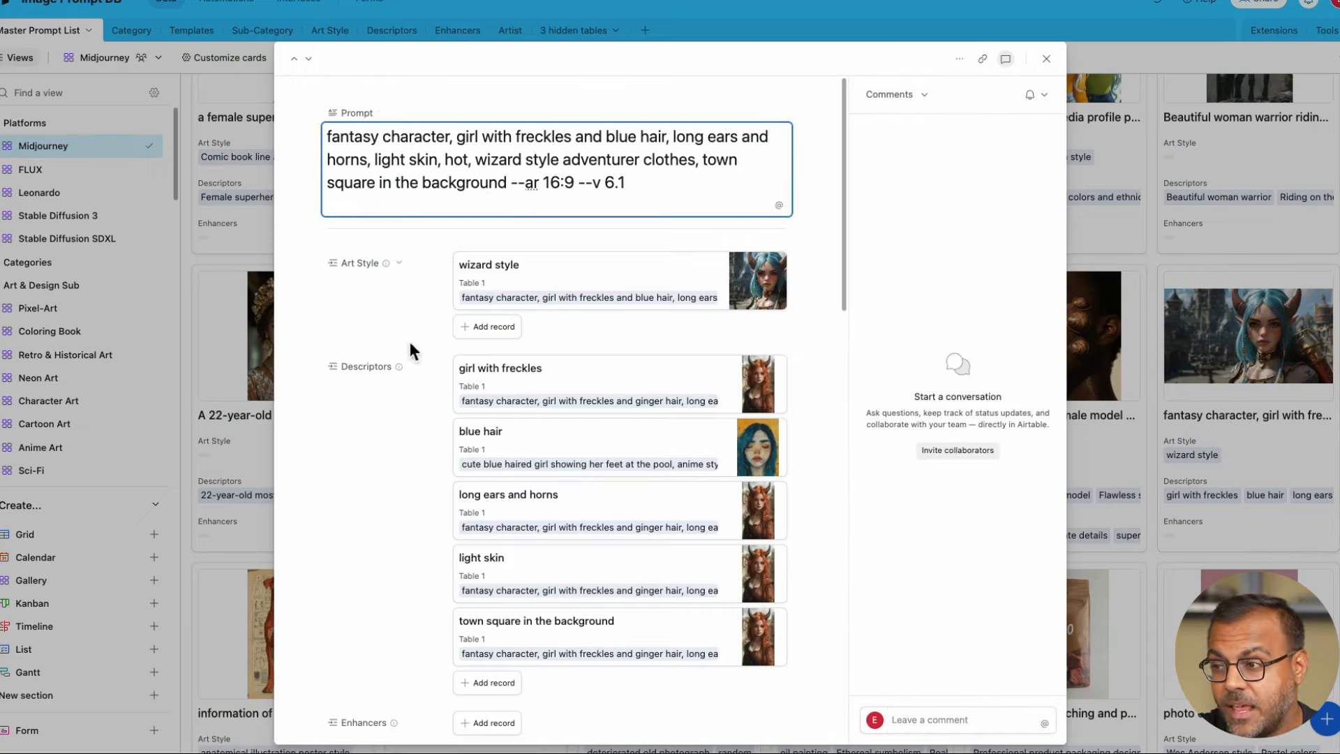
pyautogui.scroll(-2, 402, 420)
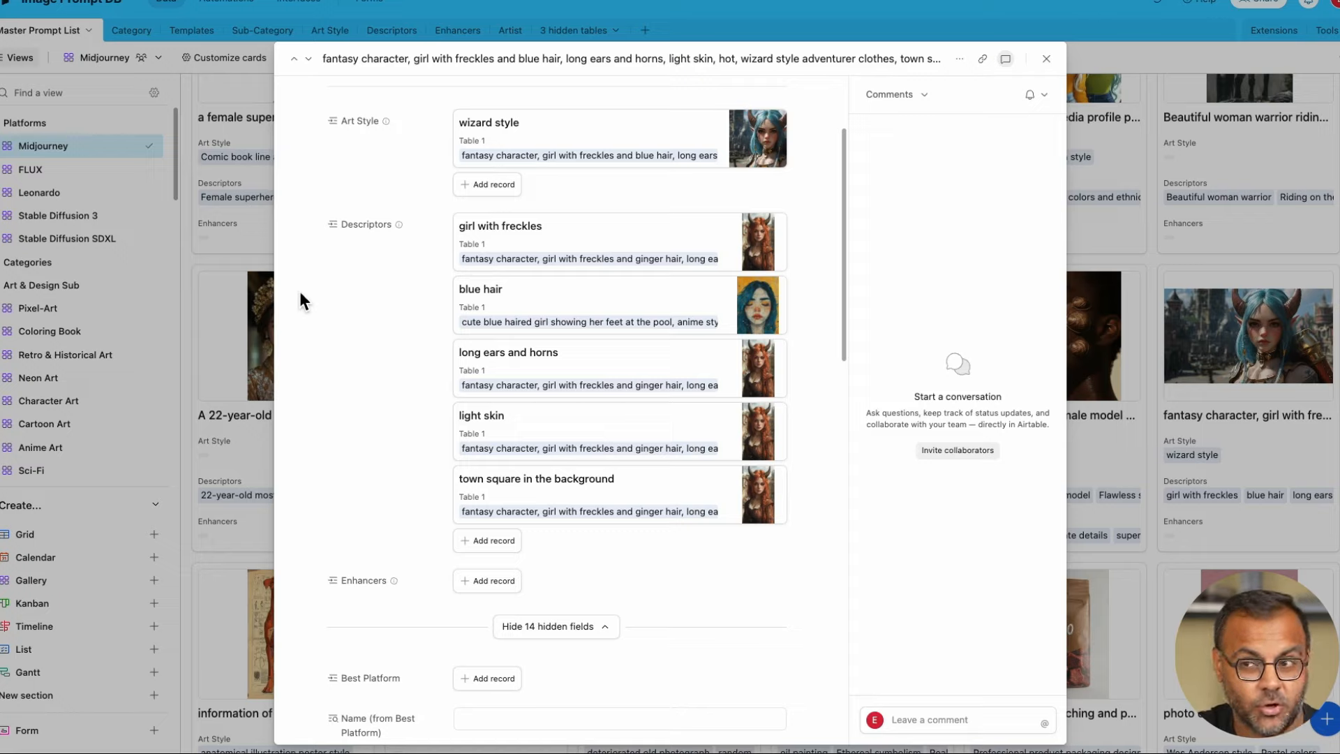
pyautogui.scroll(3, 411, 344)
pyautogui.scroll(-1, 407, 398)
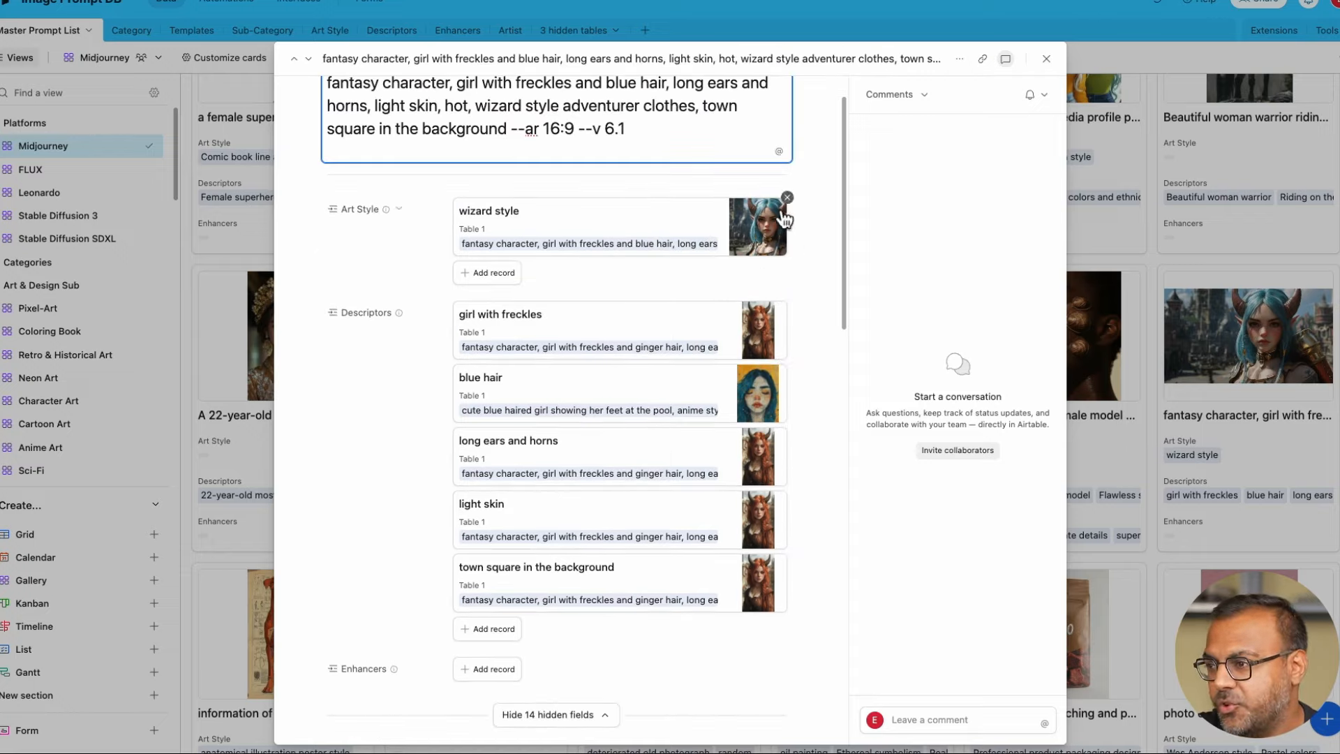
pyautogui.scroll(-1, 427, 370)
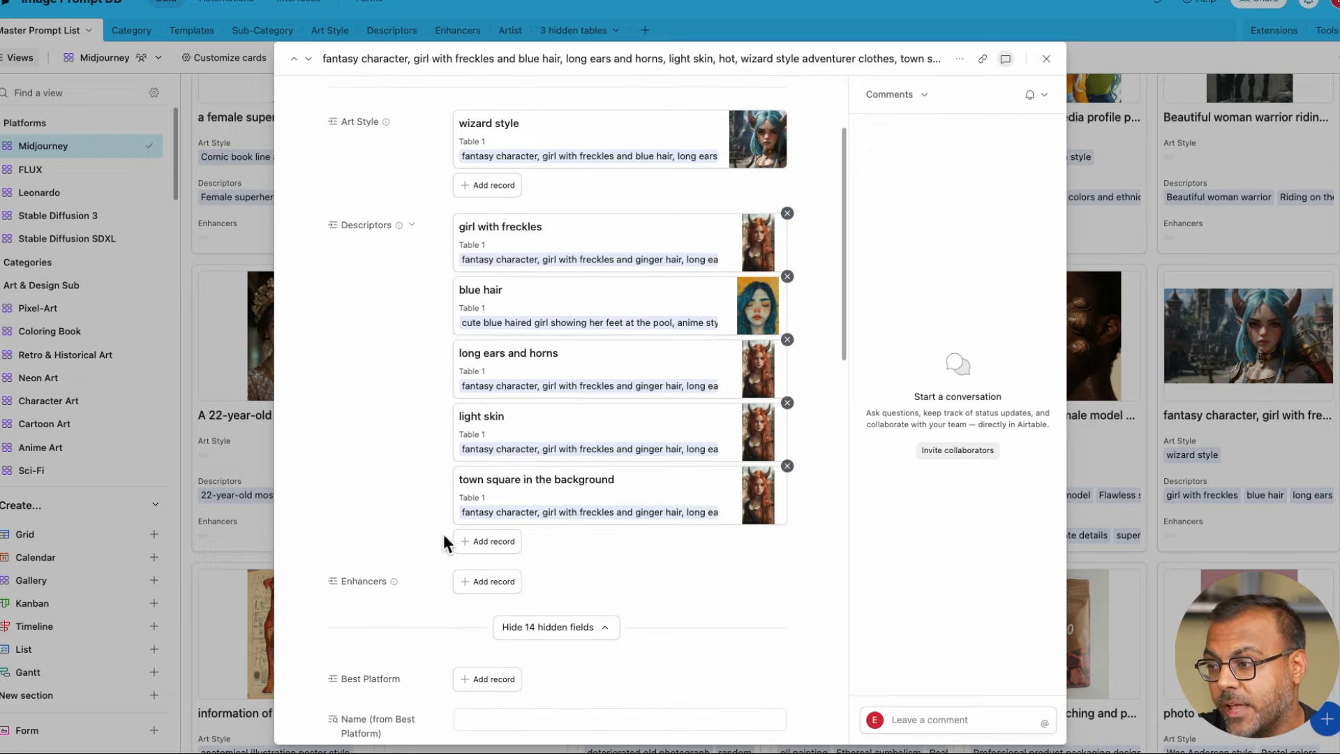
pyautogui.scroll(3, 449, 453)
pyautogui.moveTo(325, 135); pyautogui.dragTo(448, 207)
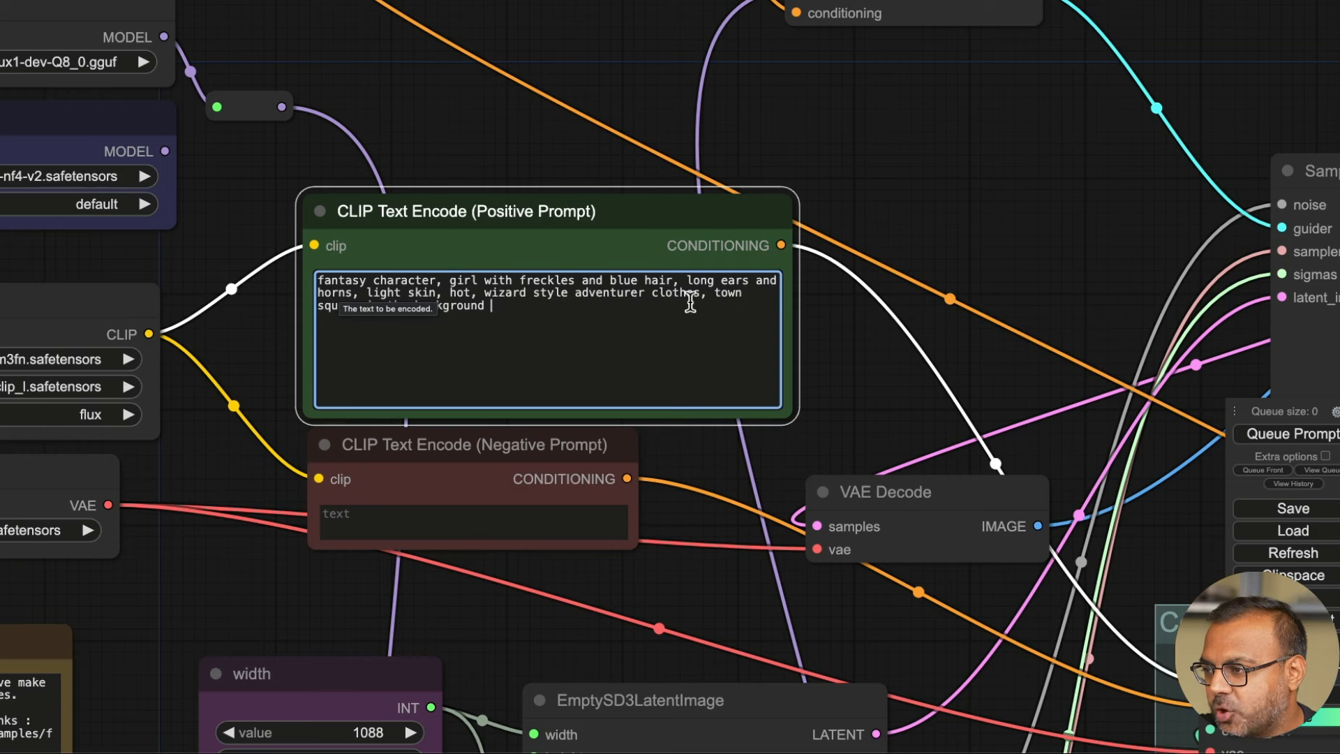
# - Insert "meditating in a street," before "town square in the background" in the positive prompt and queue the generation
pyautogui.write('meditating ')
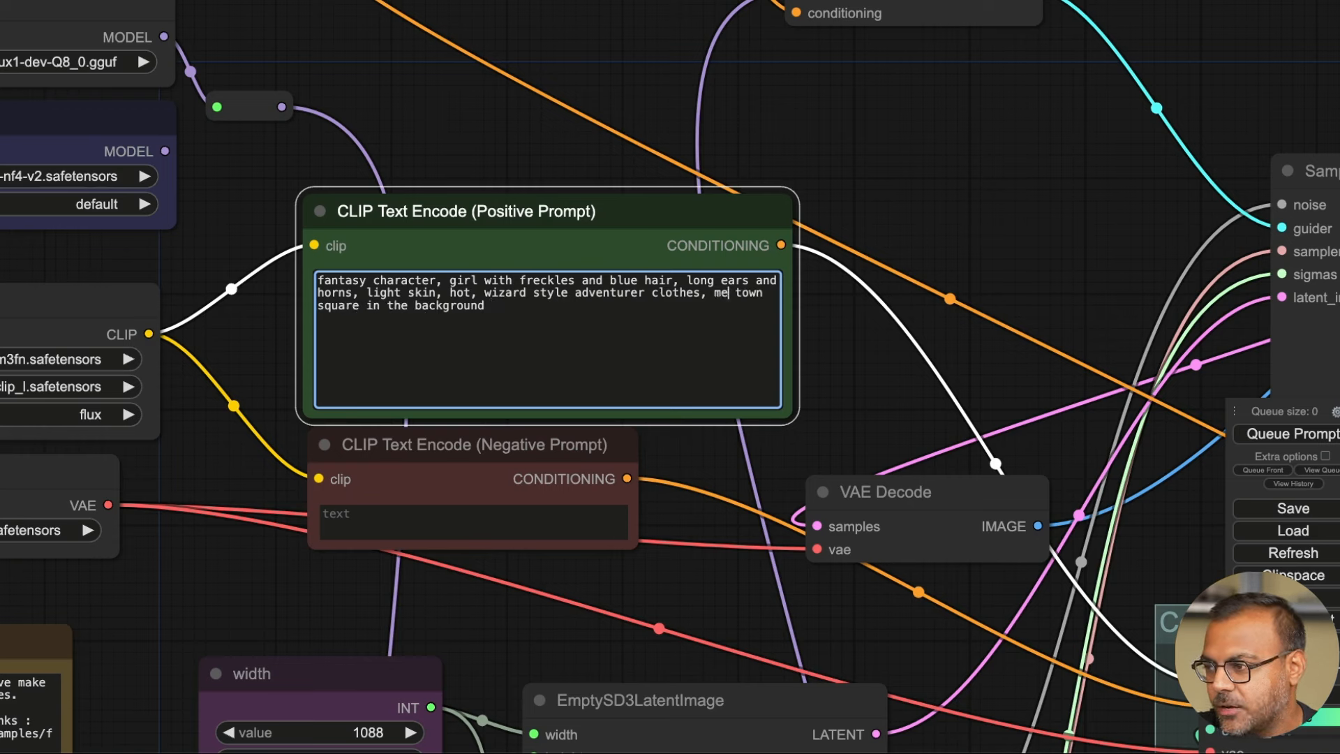
pyautogui.write('in a street,')
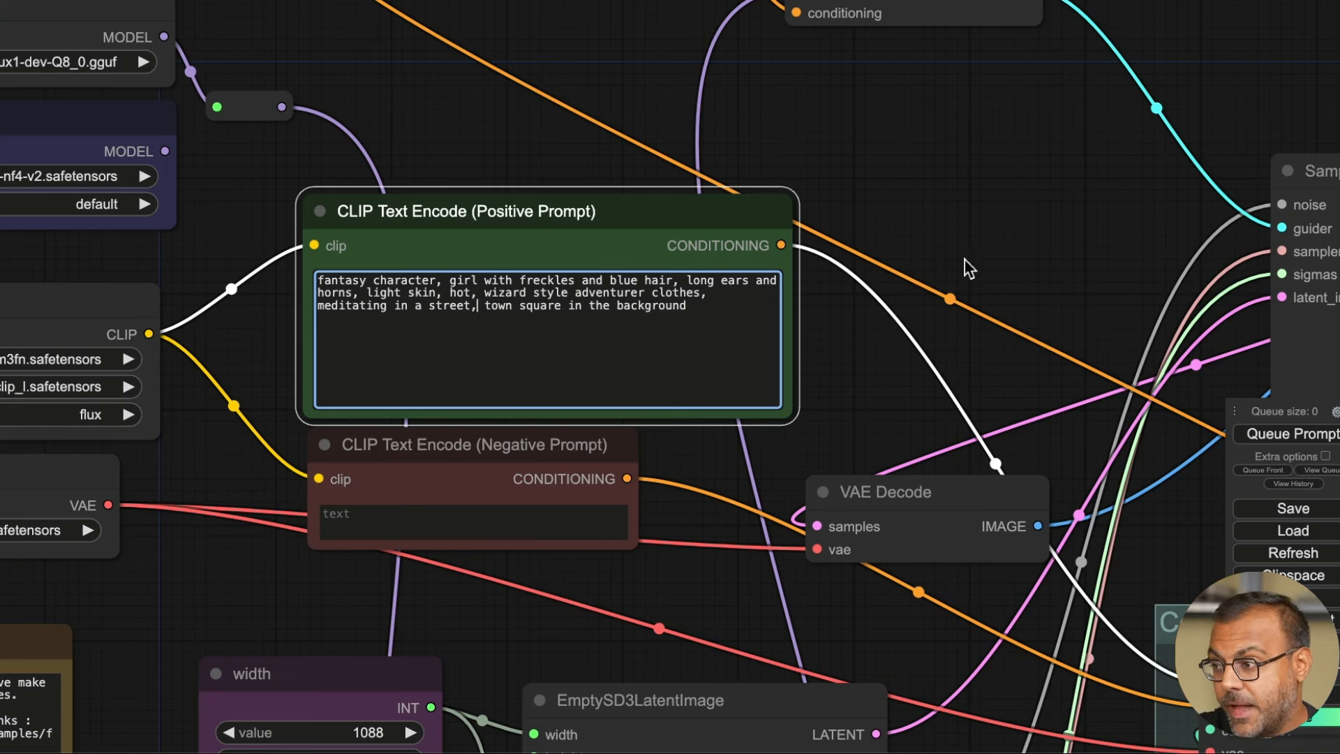
pyautogui.click(1279, 438)
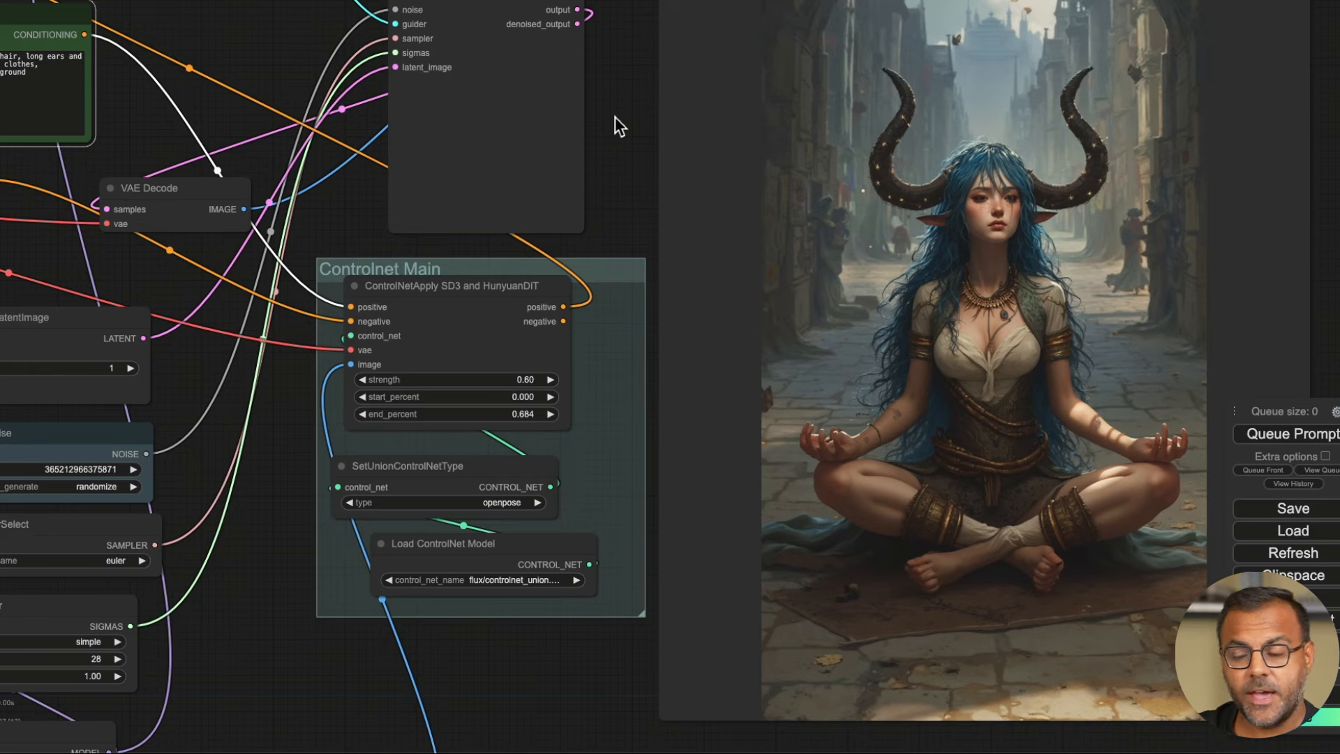
# - Move the openpose Load Image node to the right of the Save Image node and enlarge it to compare the pose with the generated image
pyautogui.moveTo(270, 49); pyautogui.dragTo(468, 73)
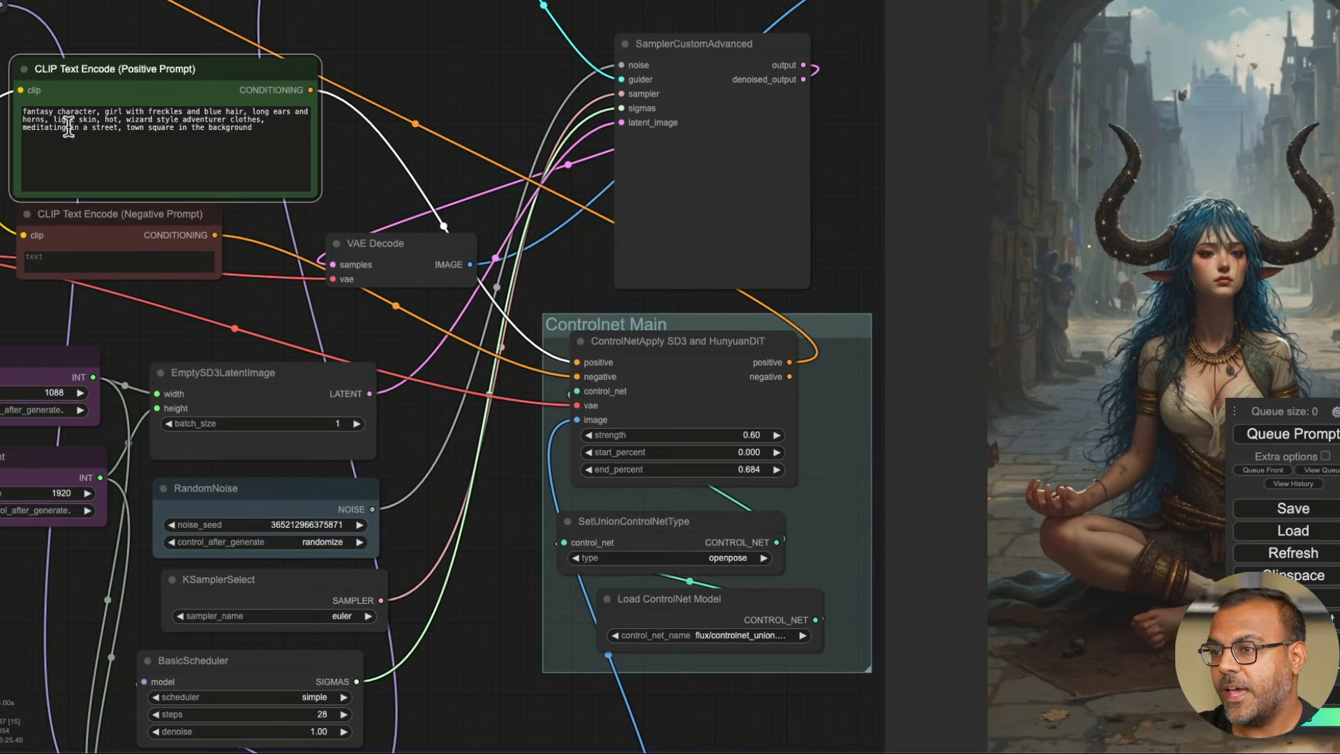
pyautogui.moveTo(809, 227); pyautogui.dragTo(531, 113)
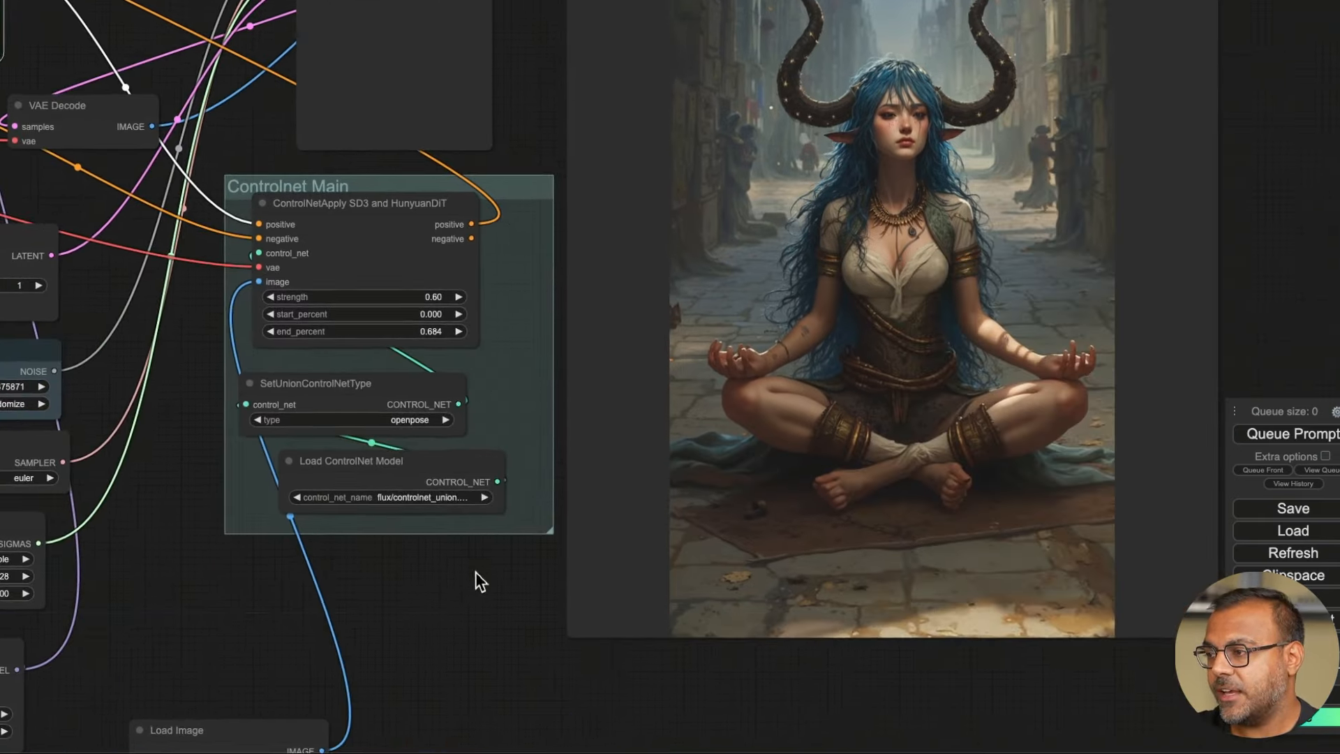
pyautogui.moveTo(476, 572); pyautogui.dragTo(473, 522)
pyautogui.scroll(-5, 473, 527)
pyautogui.moveTo(338, 640); pyautogui.dragTo(1008, 112)
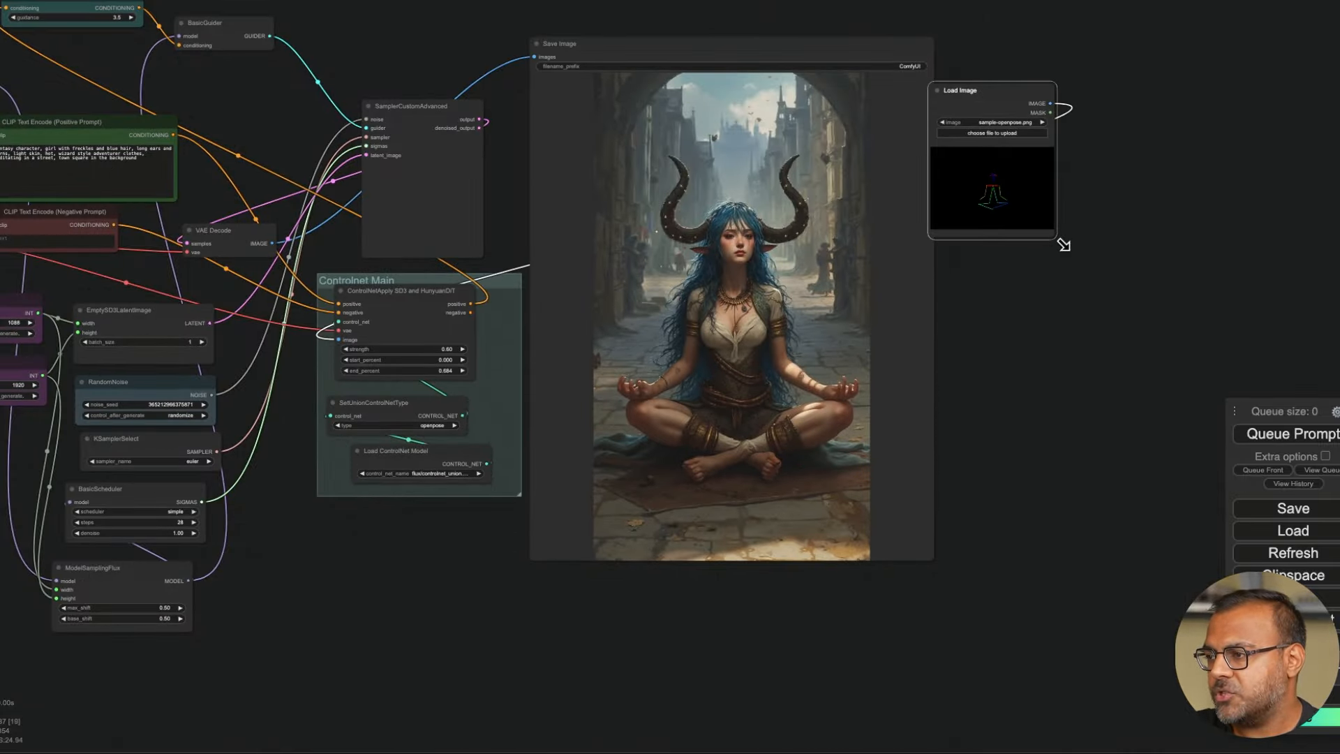
pyautogui.moveTo(1056, 238); pyautogui.dragTo(1190, 501)
pyautogui.scroll(4, 1004, 554)
pyautogui.moveTo(997, 539); pyautogui.dragTo(997, 659)
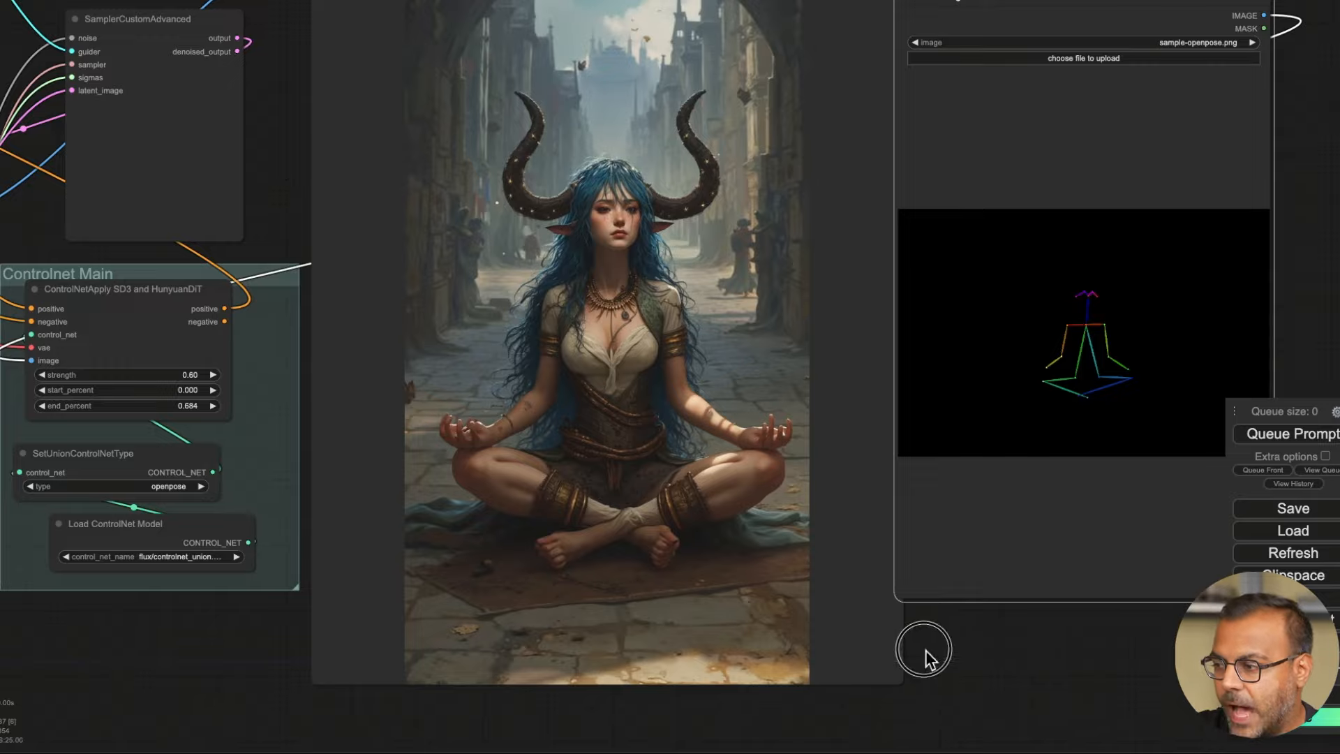
# - Compare the generated meditating character with its openpose reference and review the strength, start_percent and end_percent settings in the Controlnet Main group
pyautogui.moveTo(925, 650); pyautogui.dragTo(1017, 204)
pyautogui.scroll(-7, 877, 404)
pyautogui.moveTo(678, 412); pyautogui.dragTo(680, 369)
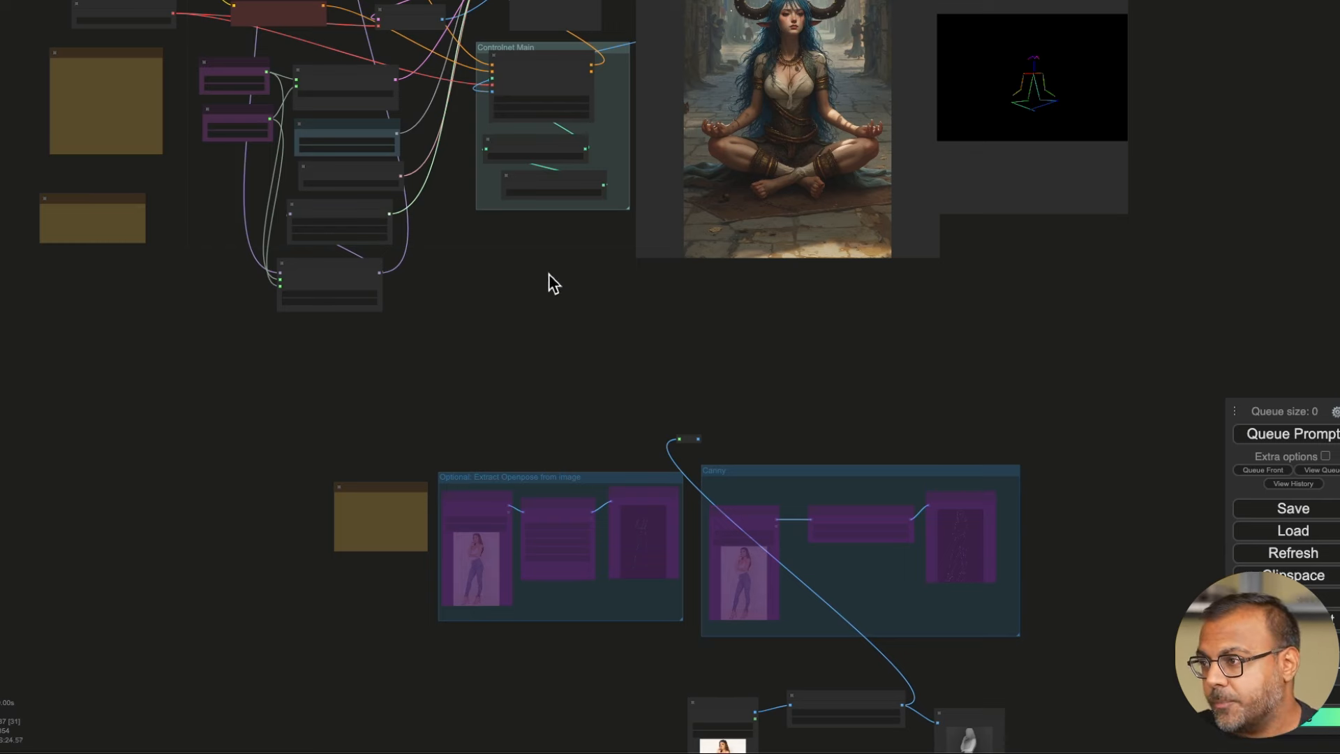
pyautogui.moveTo(564, 248); pyautogui.dragTo(495, 580)
pyautogui.scroll(4, 496, 580)
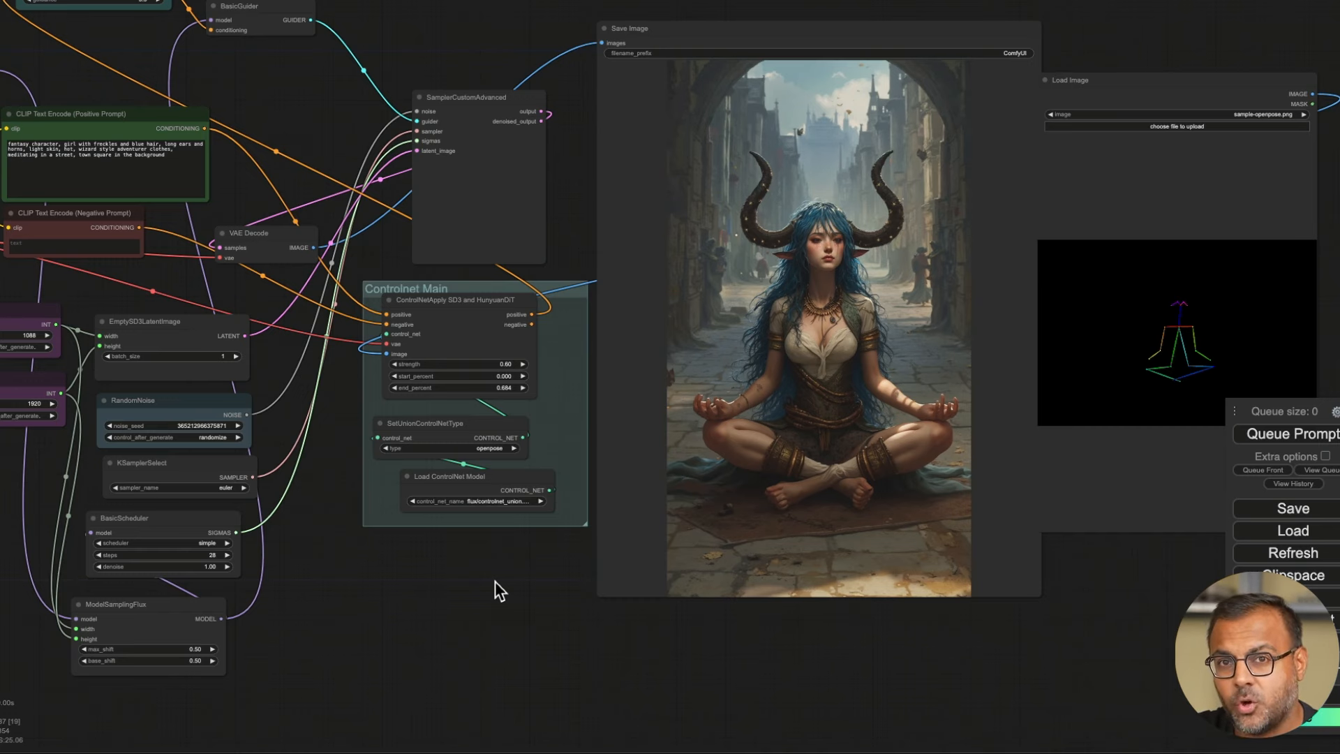
pyautogui.scroll(4, 518, 587)
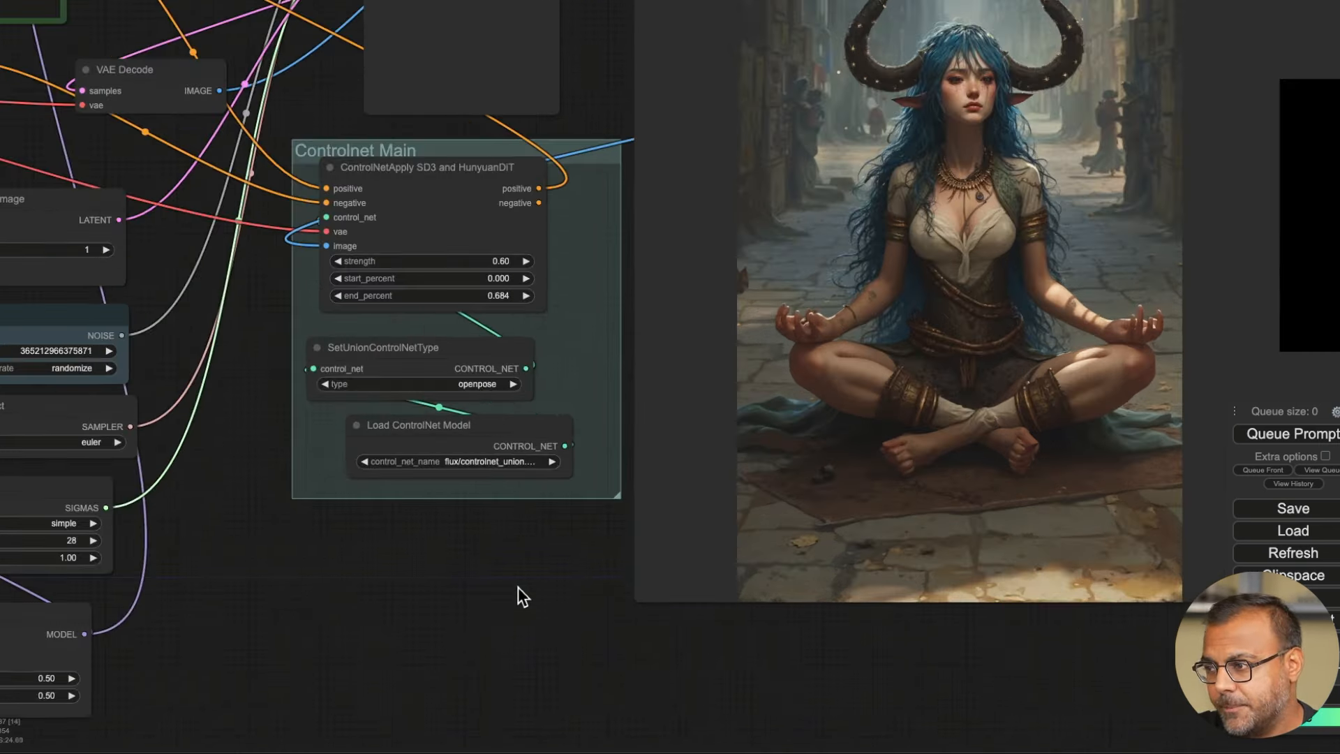
pyautogui.moveTo(518, 587); pyautogui.dragTo(424, 648)
pyautogui.scroll(2, 693, 377)
pyautogui.scroll(2, 694, 377)
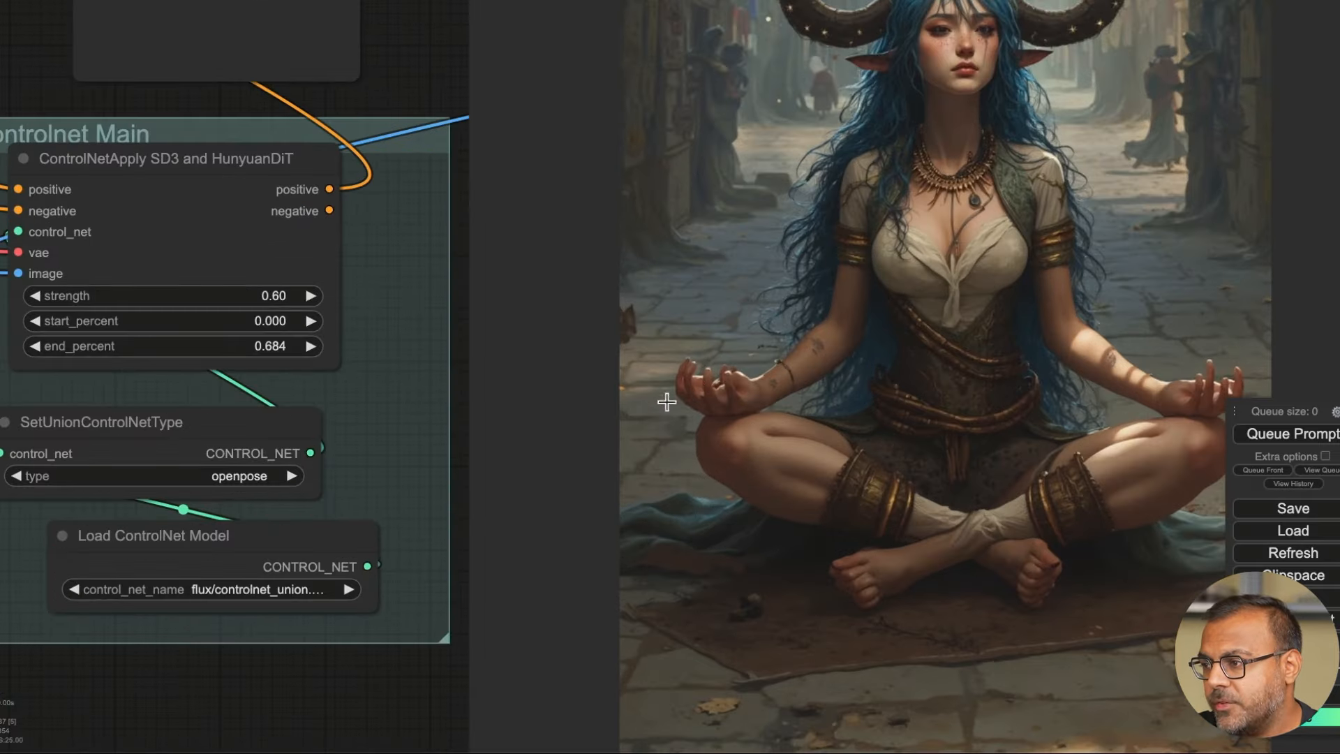
pyautogui.moveTo(395, 672); pyautogui.dragTo(253, 650)
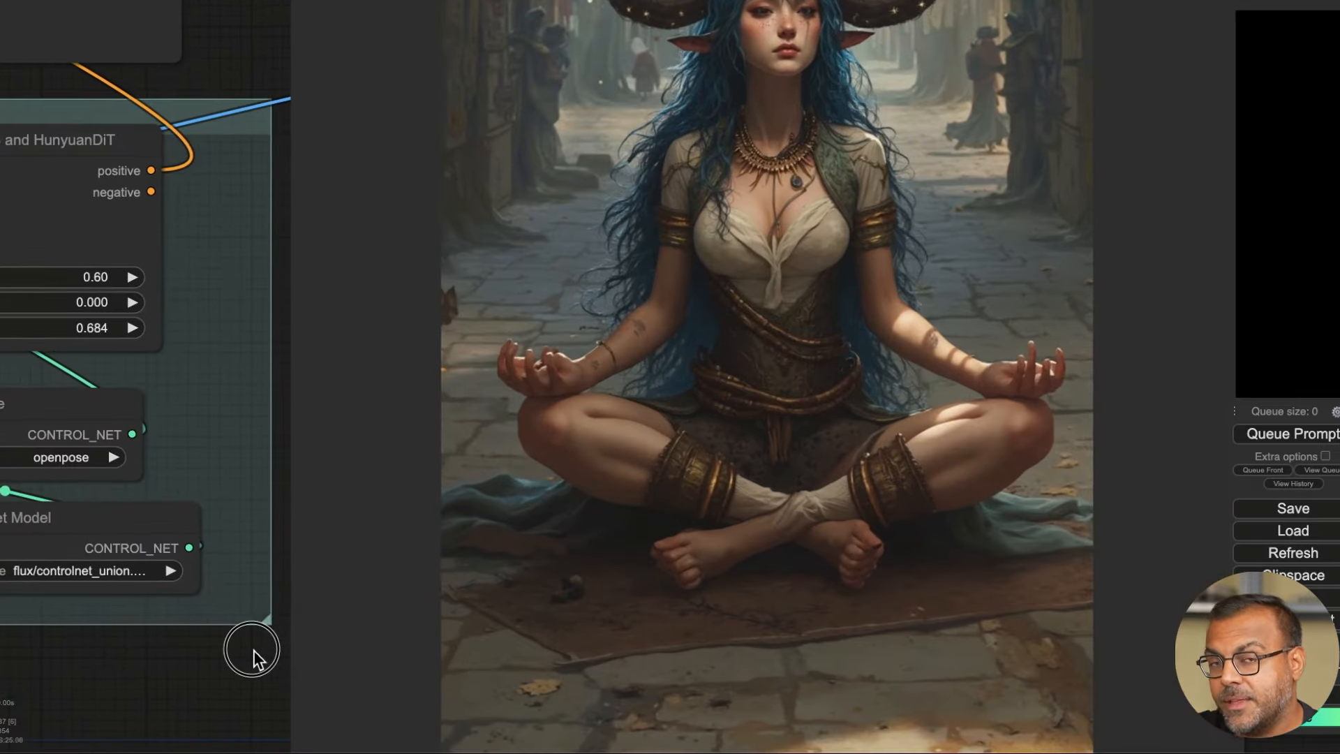
pyautogui.moveTo(85, 696); pyautogui.dragTo(500, 668)
pyautogui.moveTo(106, 436); pyautogui.dragTo(138, 469)
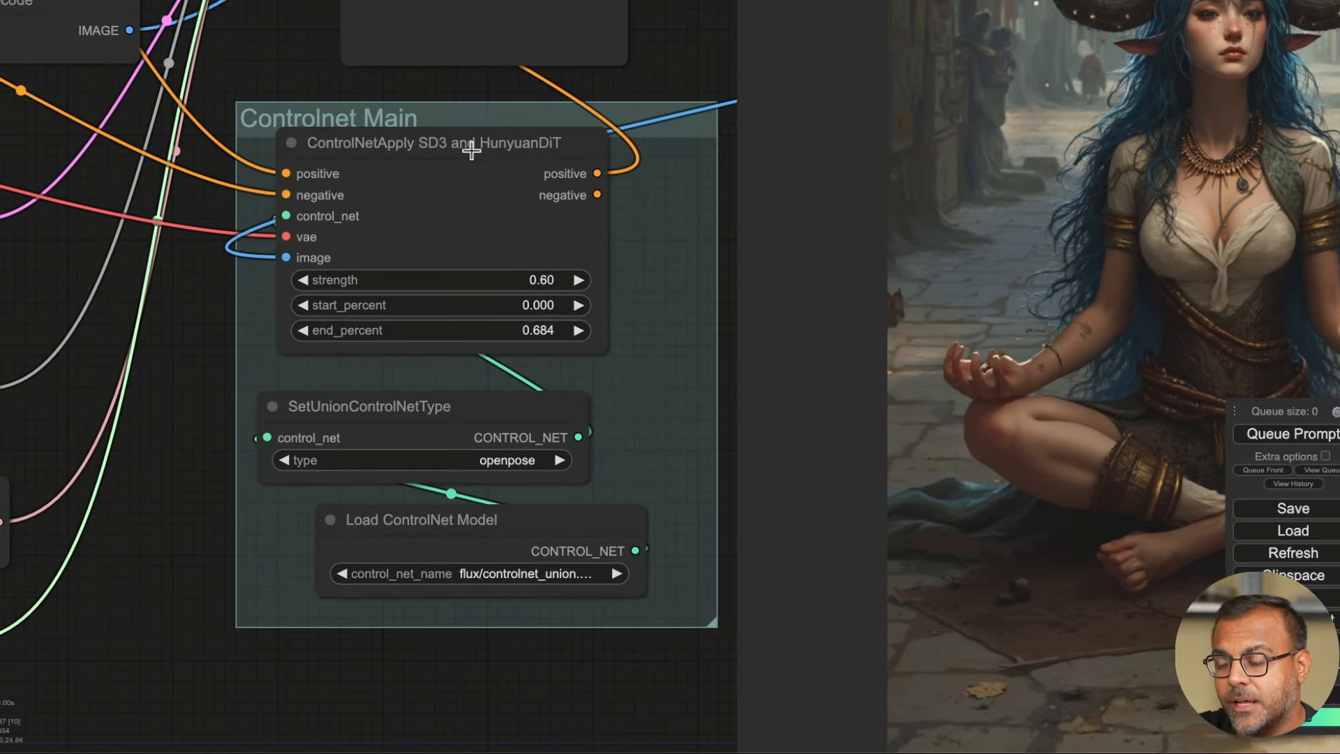
pyautogui.scroll(3, 203, 313)
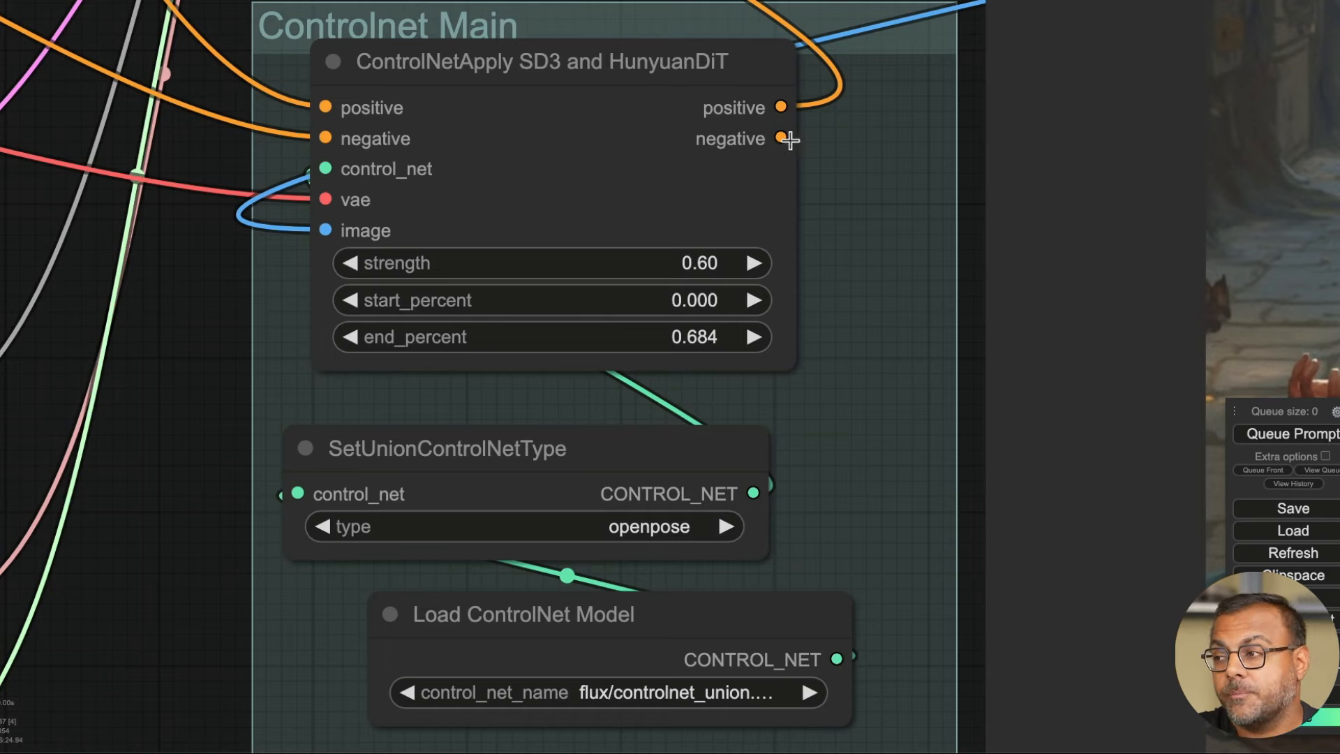
pyautogui.moveTo(972, 240); pyautogui.dragTo(822, 193)
pyautogui.scroll(-3, 822, 193)
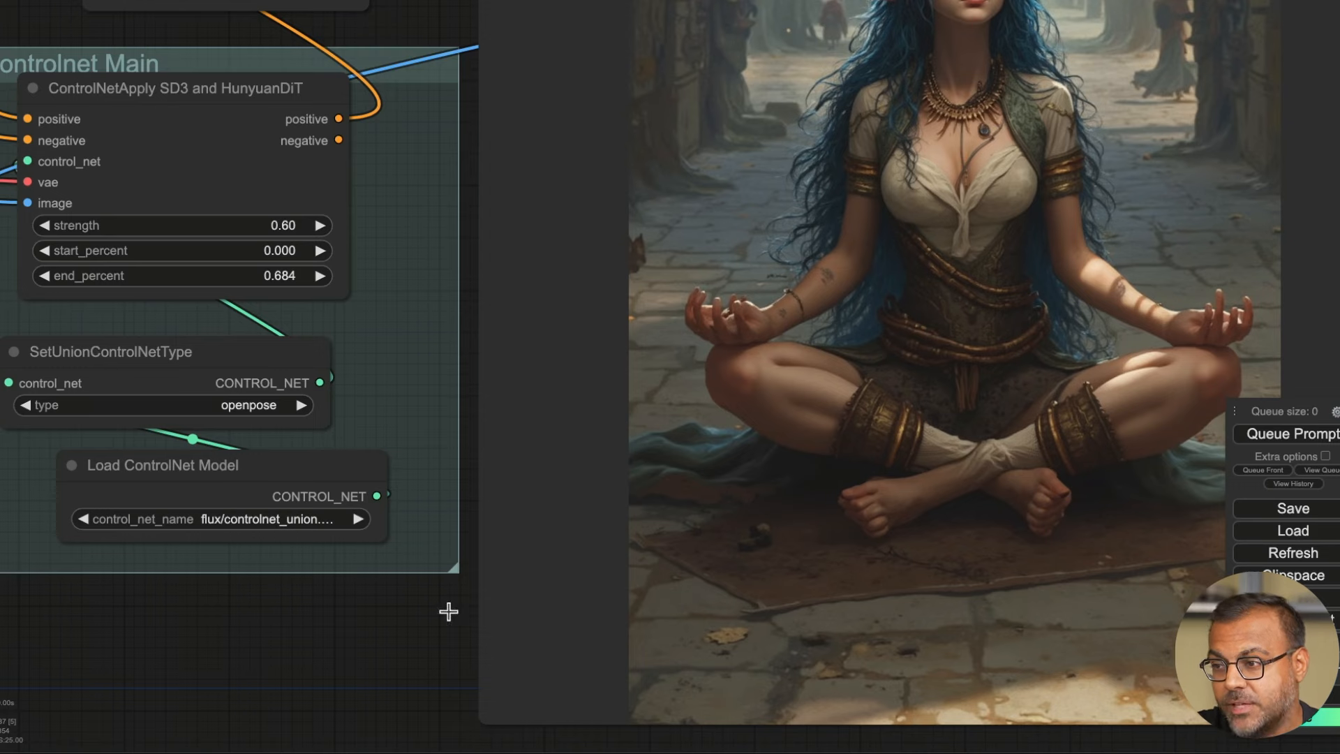
# - Set the ControlNetApply node's end_percent to 0.502 and queue a new generation
pyautogui.moveTo(217, 656); pyautogui.dragTo(386, 667)
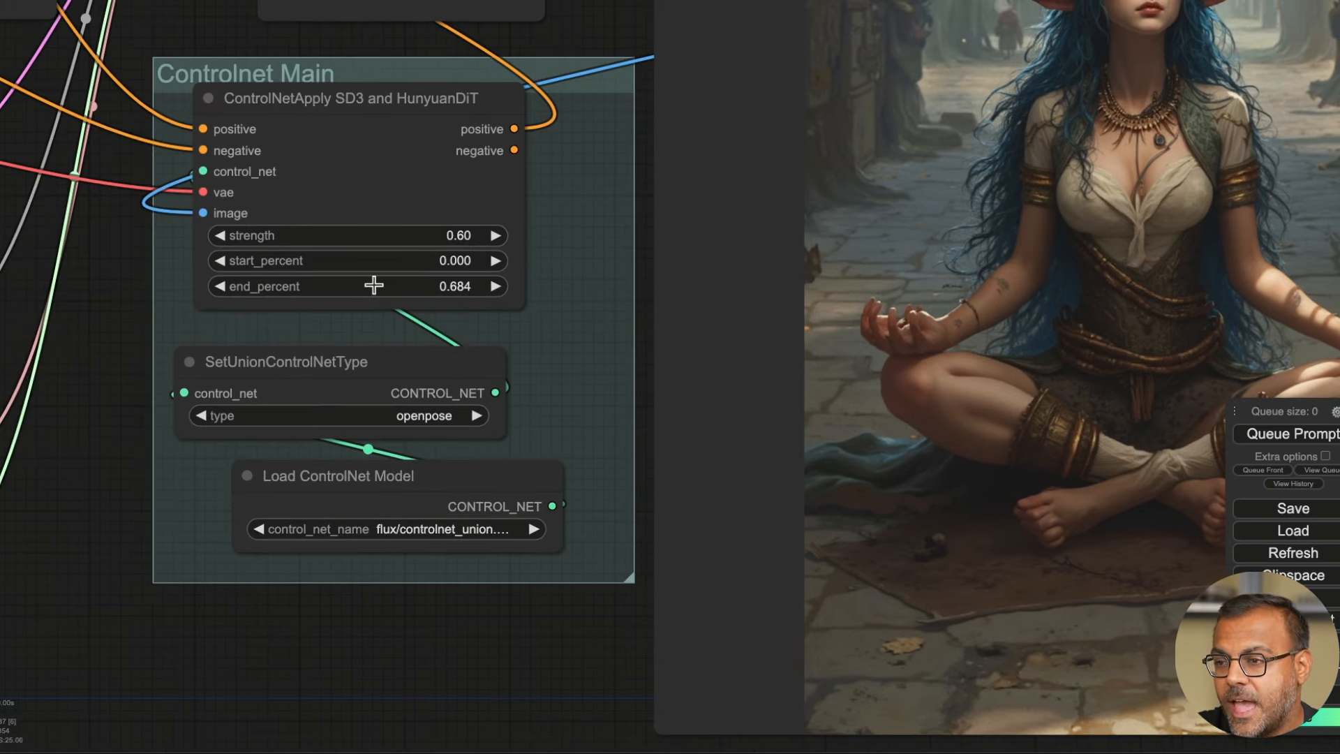
pyautogui.moveTo(380, 296); pyautogui.dragTo(311, 298)
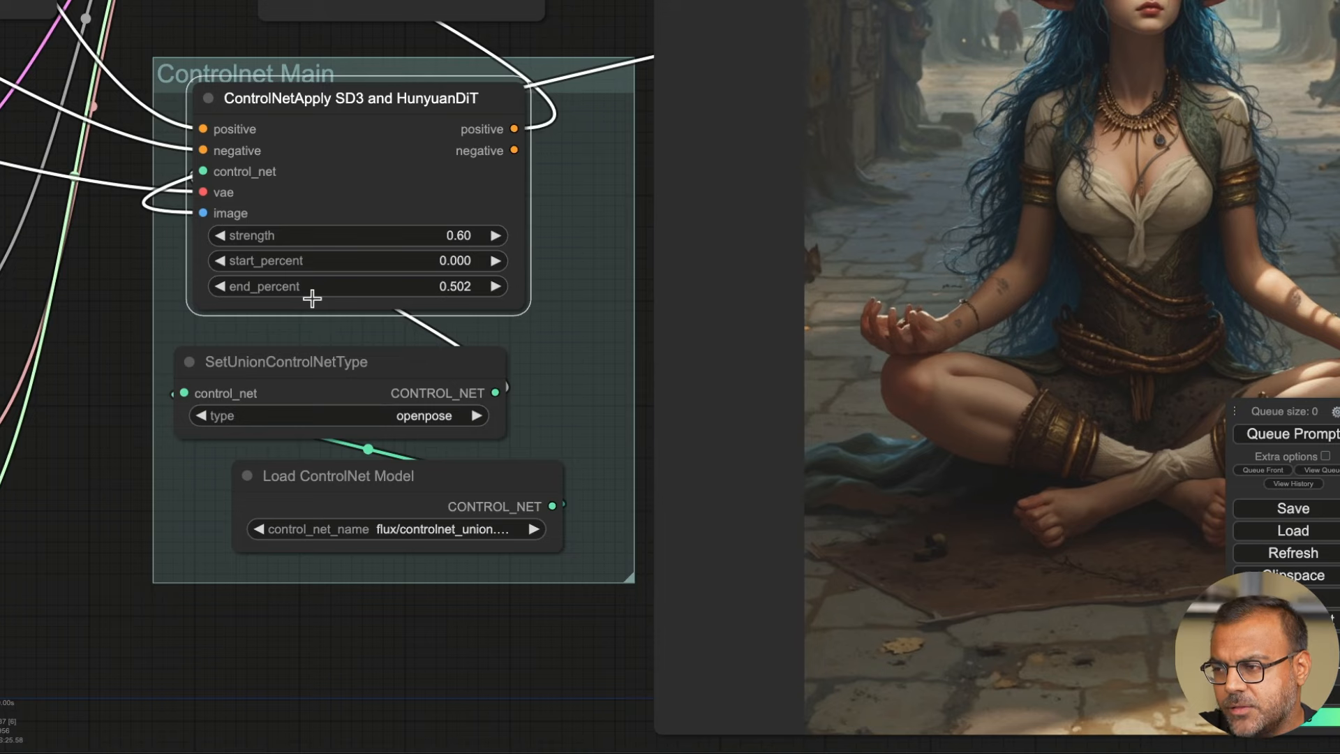
pyautogui.scroll(-4, 378, 635)
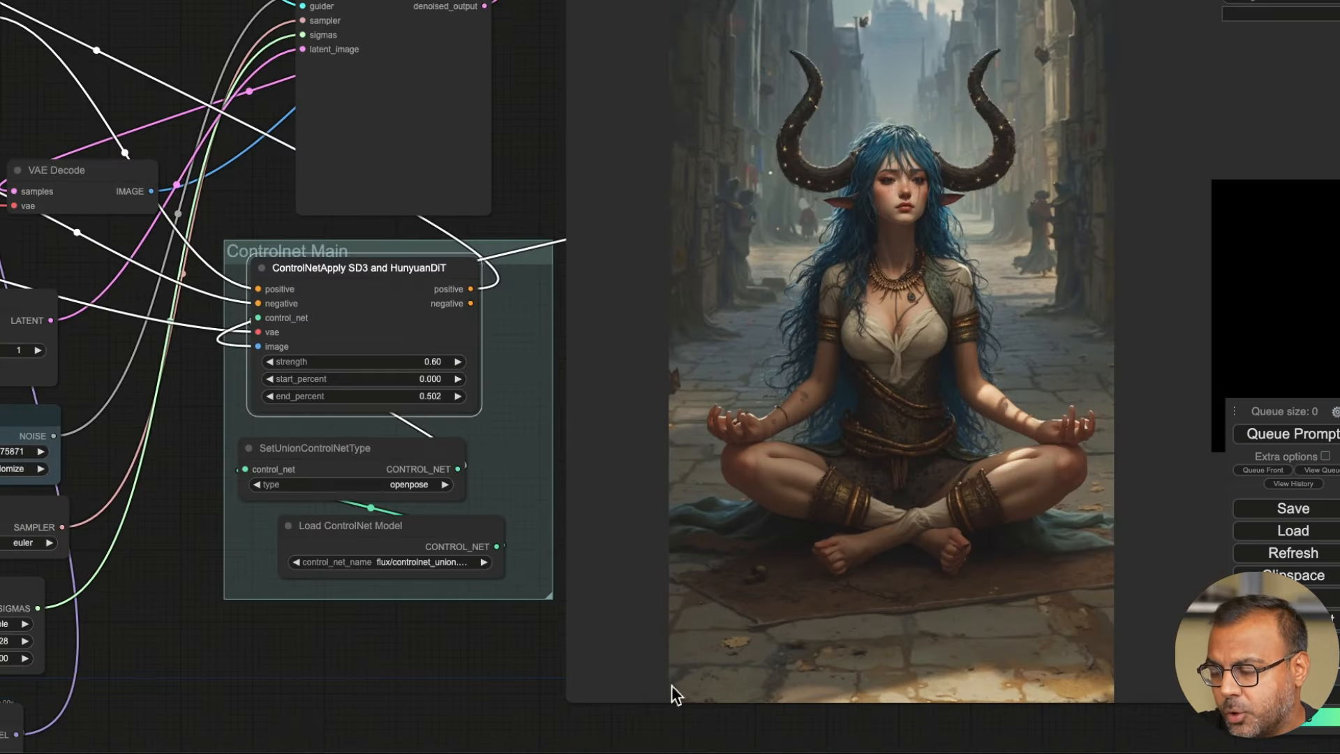
pyautogui.click(1270, 445)
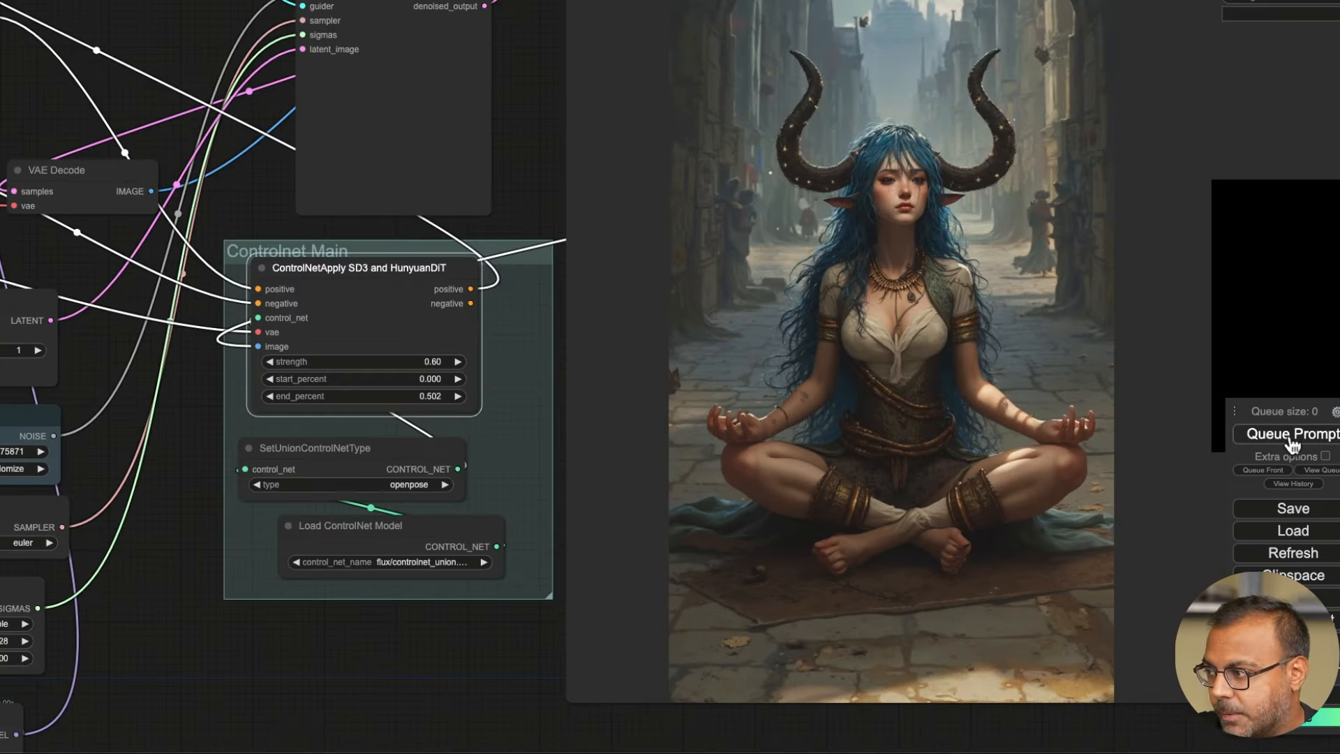
pyautogui.click(553, 127)
pyautogui.moveTo(552, 127); pyautogui.dragTo(555, 191)
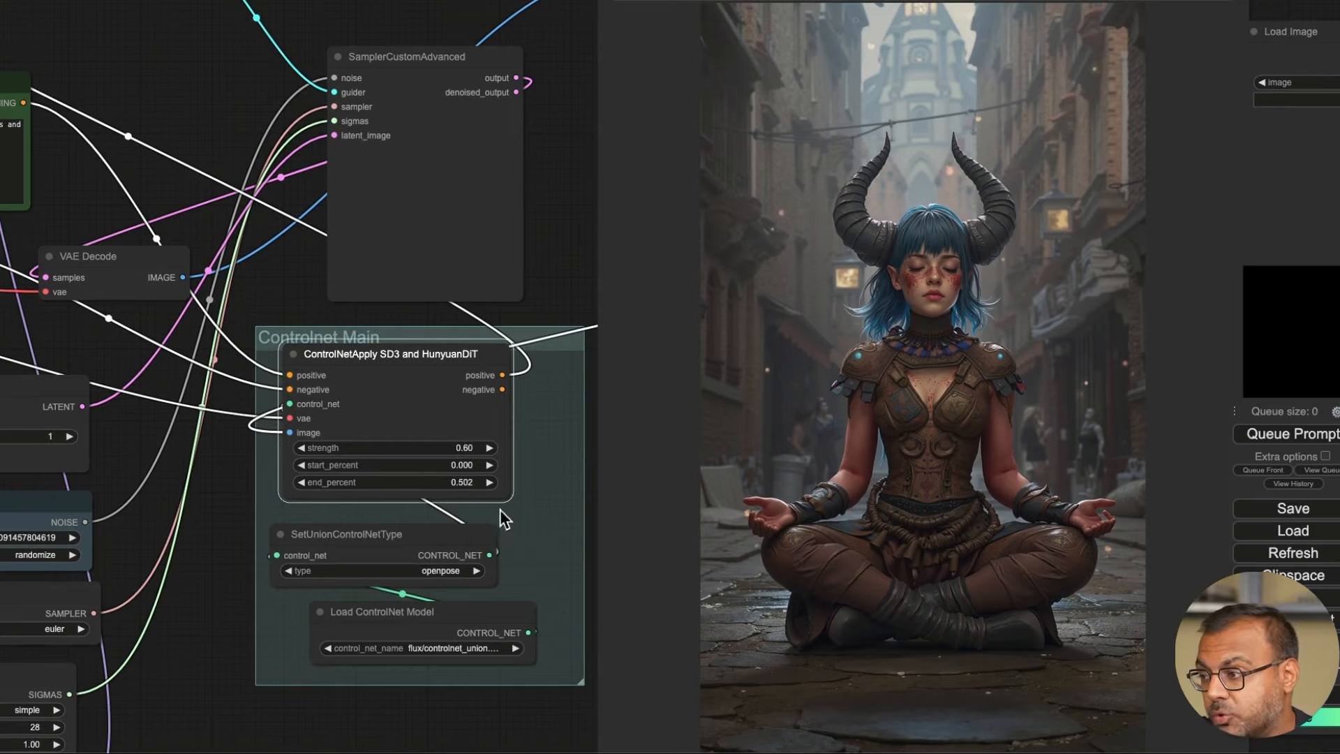
# - Lower the ControlNetApply node's end_percent to 0.357 and queue the generation
pyautogui.scroll(4, 810, 572)
pyautogui.moveTo(501, 532); pyautogui.dragTo(608, 550)
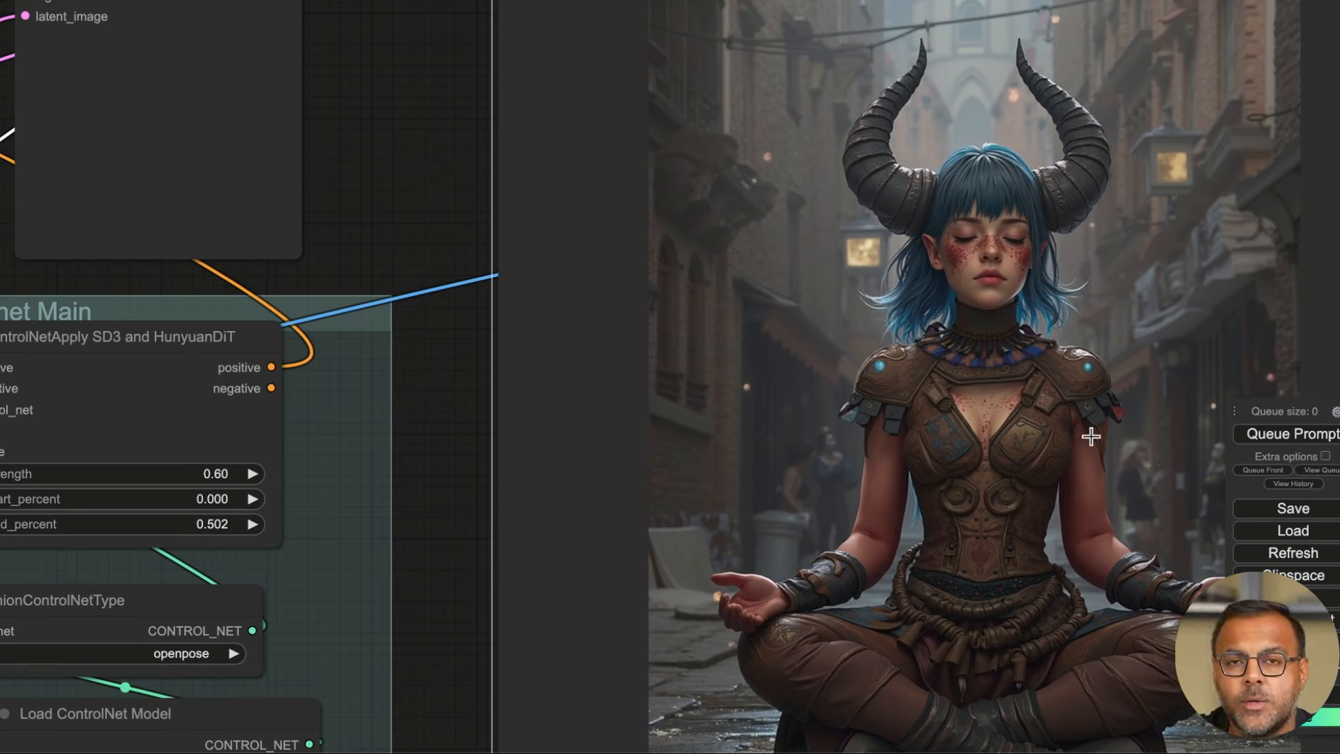
pyautogui.rightClick(779, 236)
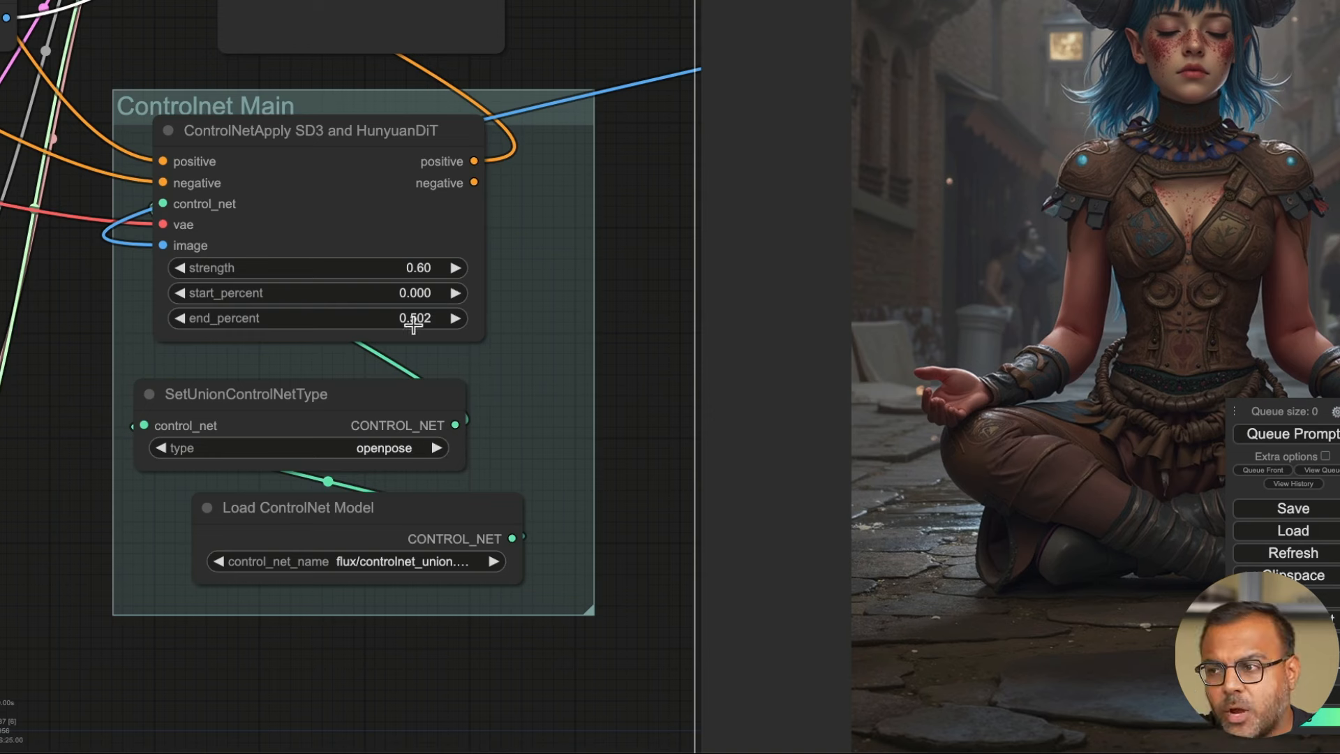
pyautogui.moveTo(414, 323); pyautogui.dragTo(361, 321)
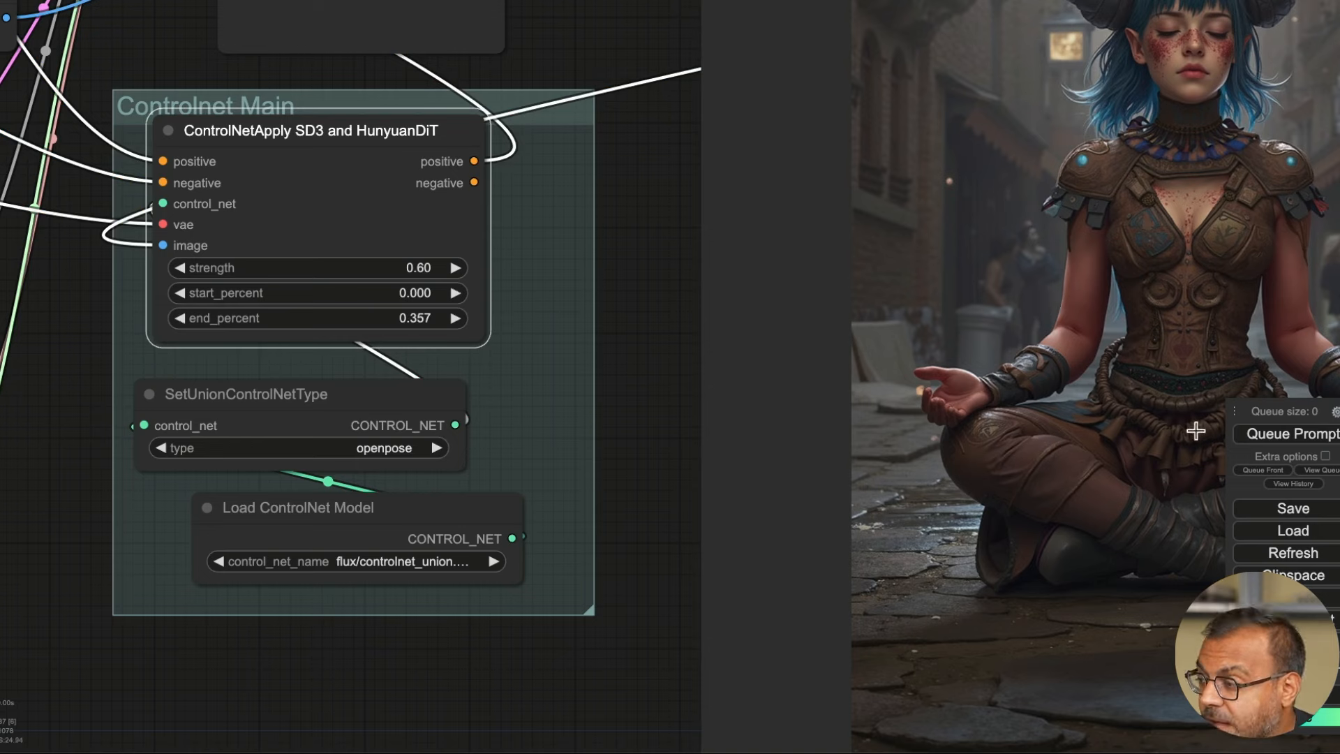
pyautogui.click(1252, 434)
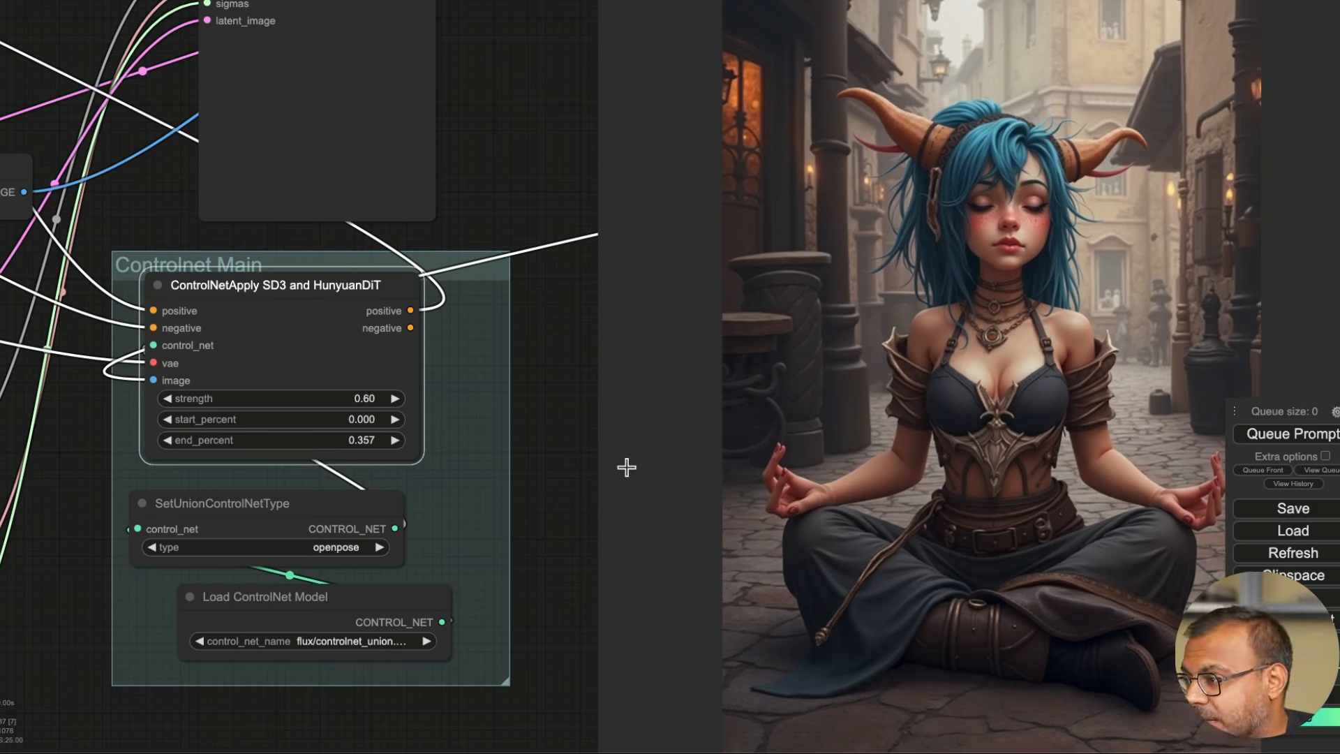
# - Queue another generation with the same settings and save the resulting image from the Save Image node
pyautogui.click(1284, 433)
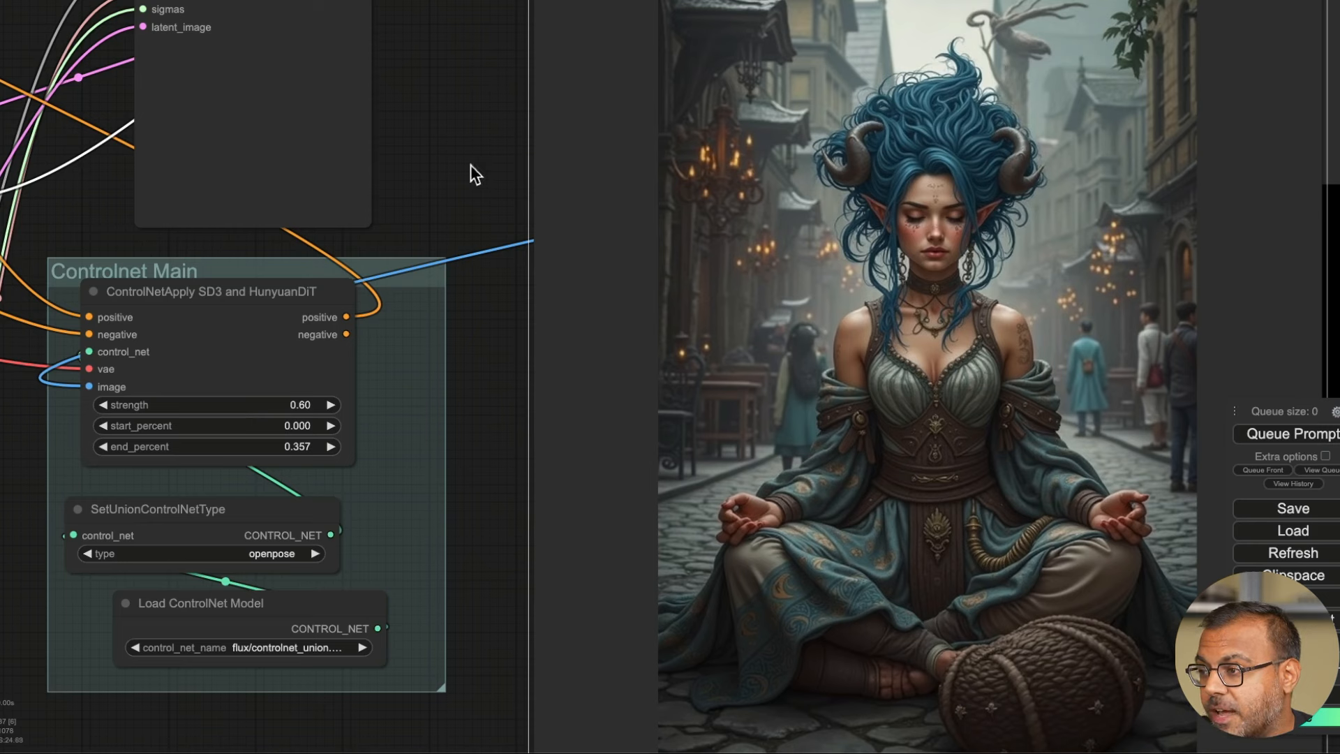
pyautogui.rightClick(729, 342)
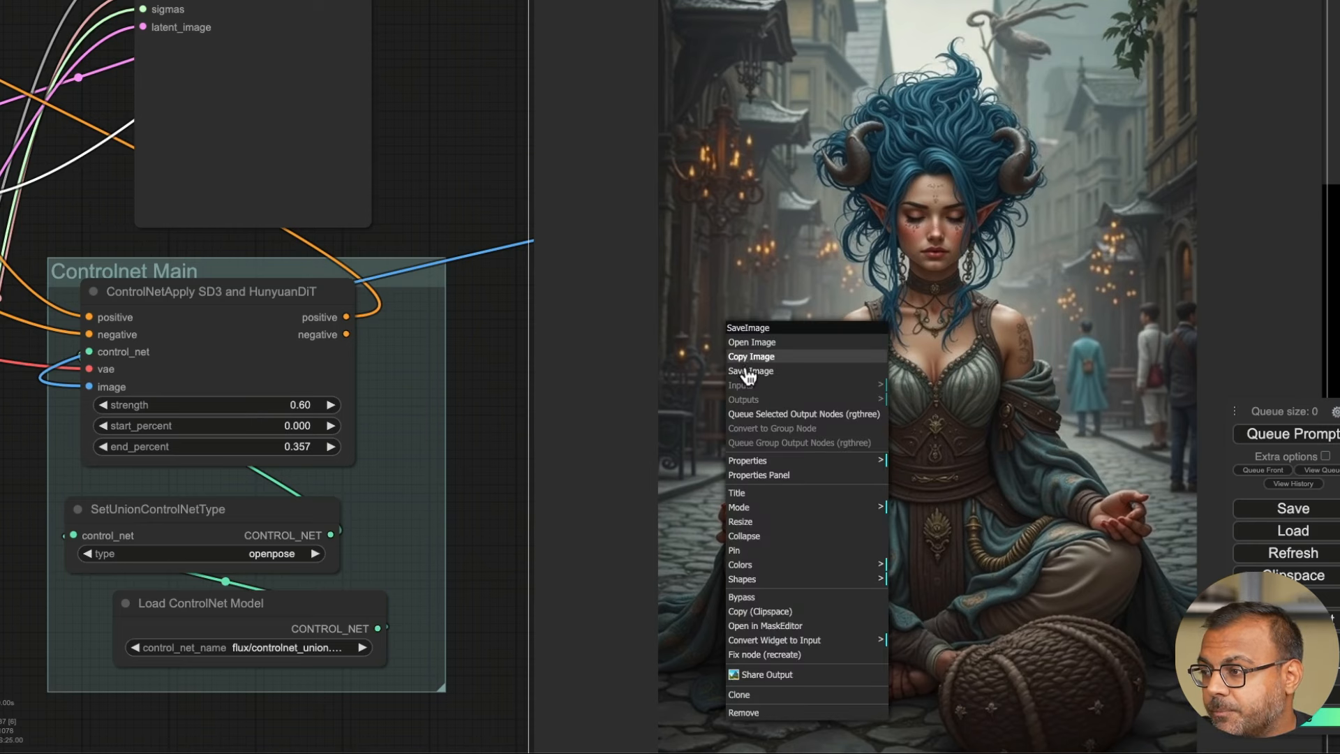
pyautogui.click(745, 370)
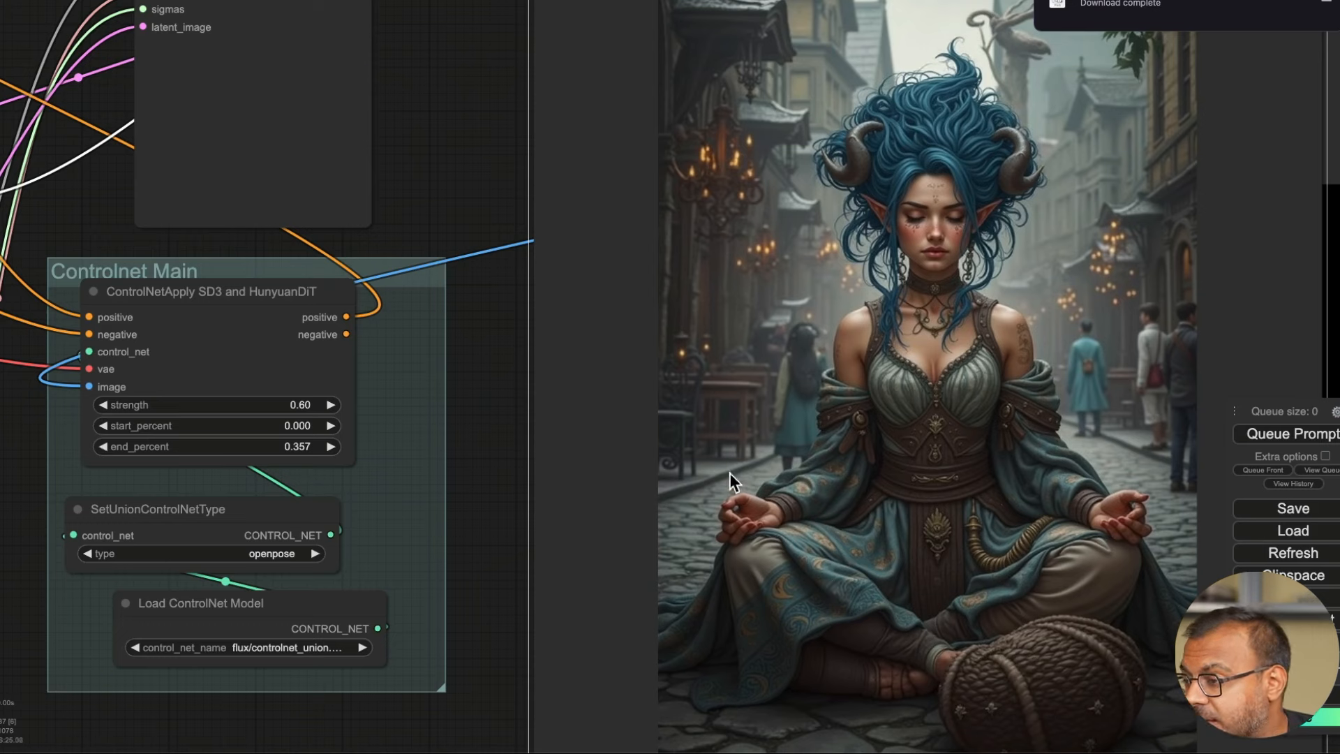
# - Switch the SetUnionControlNetType type to normal and queue the generation
pyautogui.click(267, 555)
pyautogui.click(258, 651)
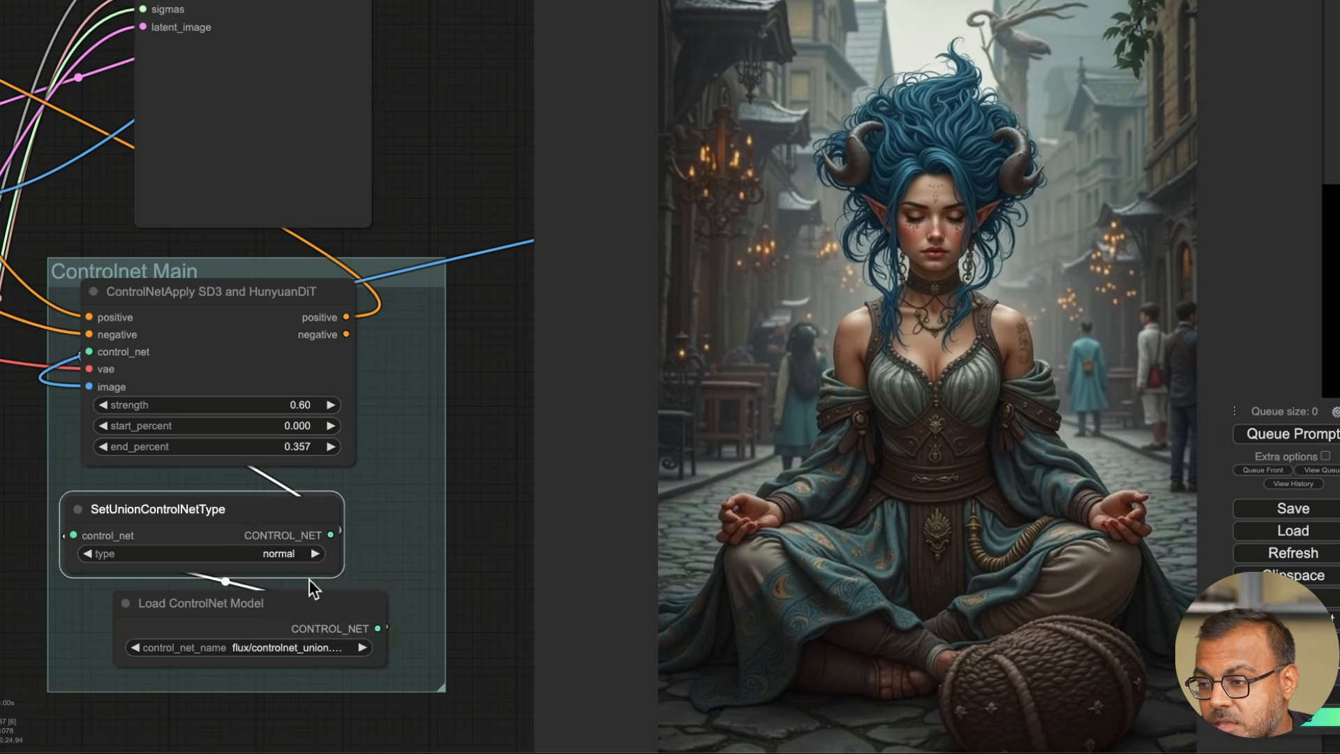
pyautogui.click(1253, 433)
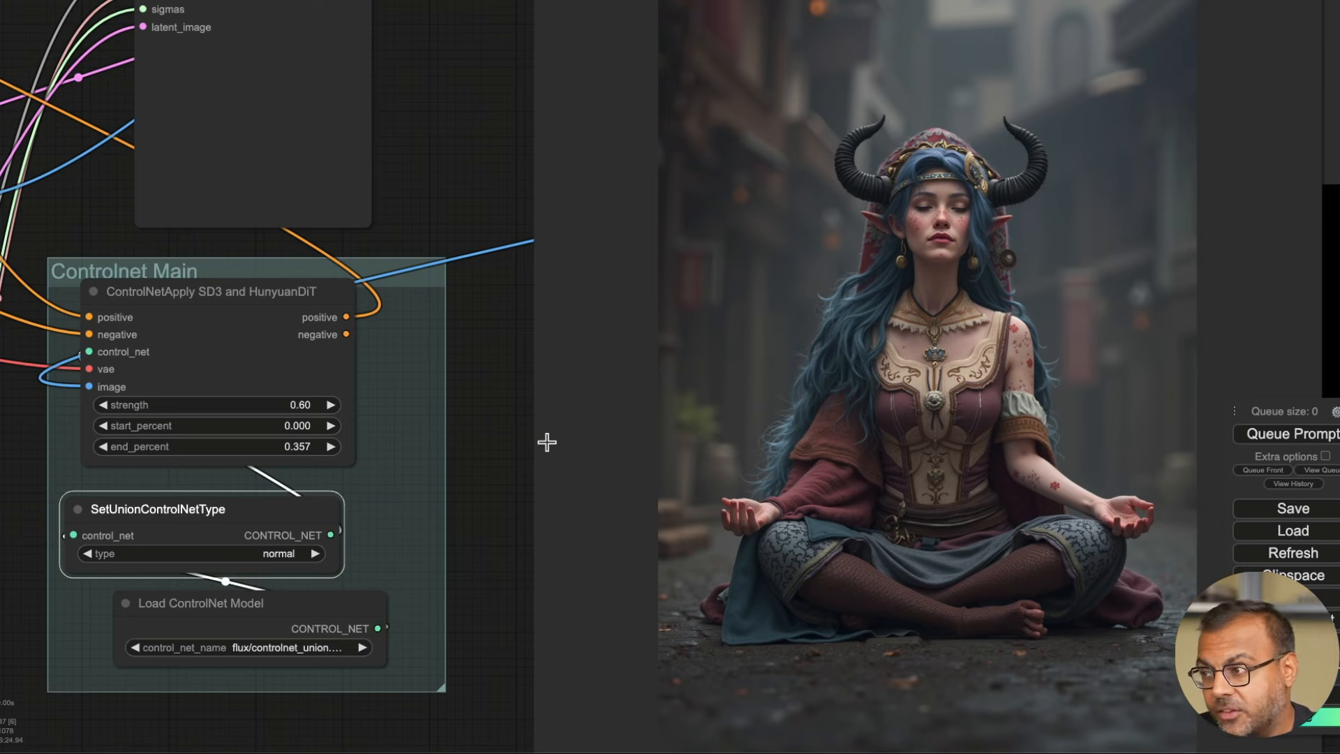
pyautogui.rightClick(799, 341)
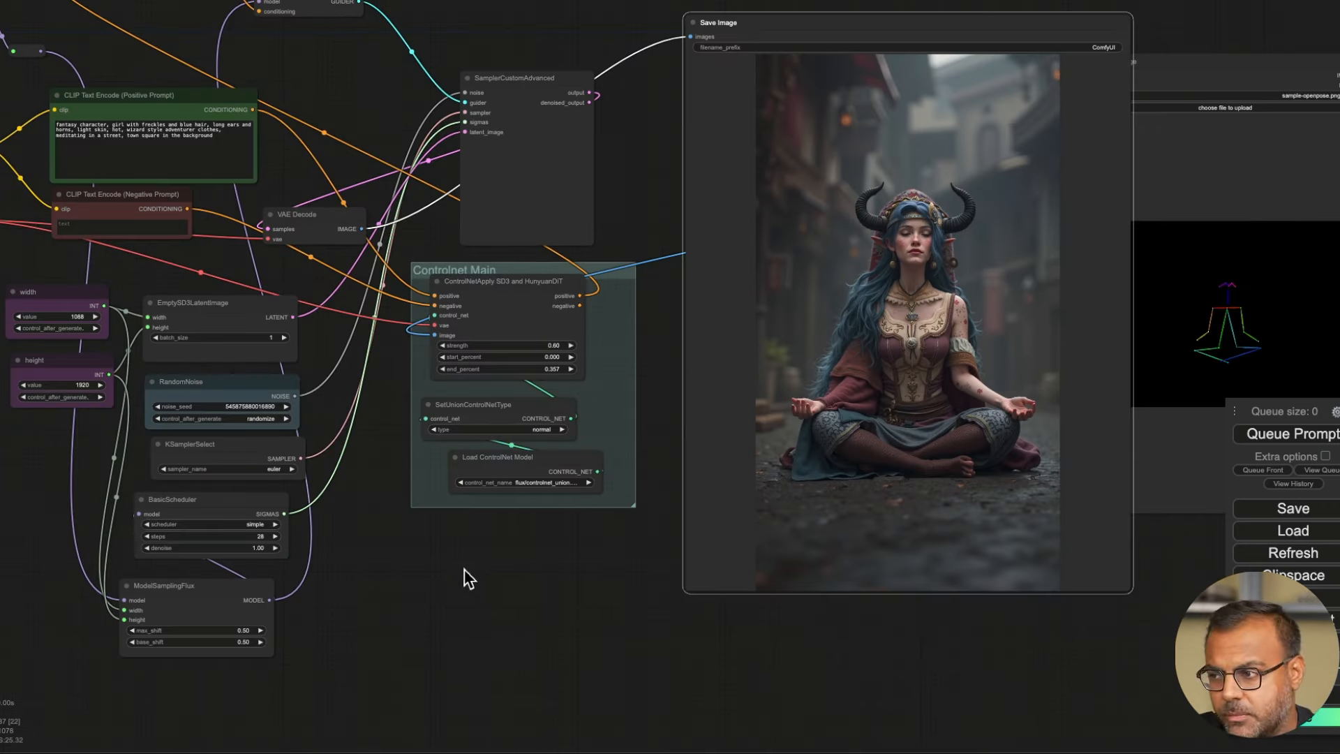
# - Connect the reroute node's output to the ControlNetApply node's image input and place the reroute just above the Canny group
pyautogui.moveTo(407, 621); pyautogui.dragTo(455, 217)
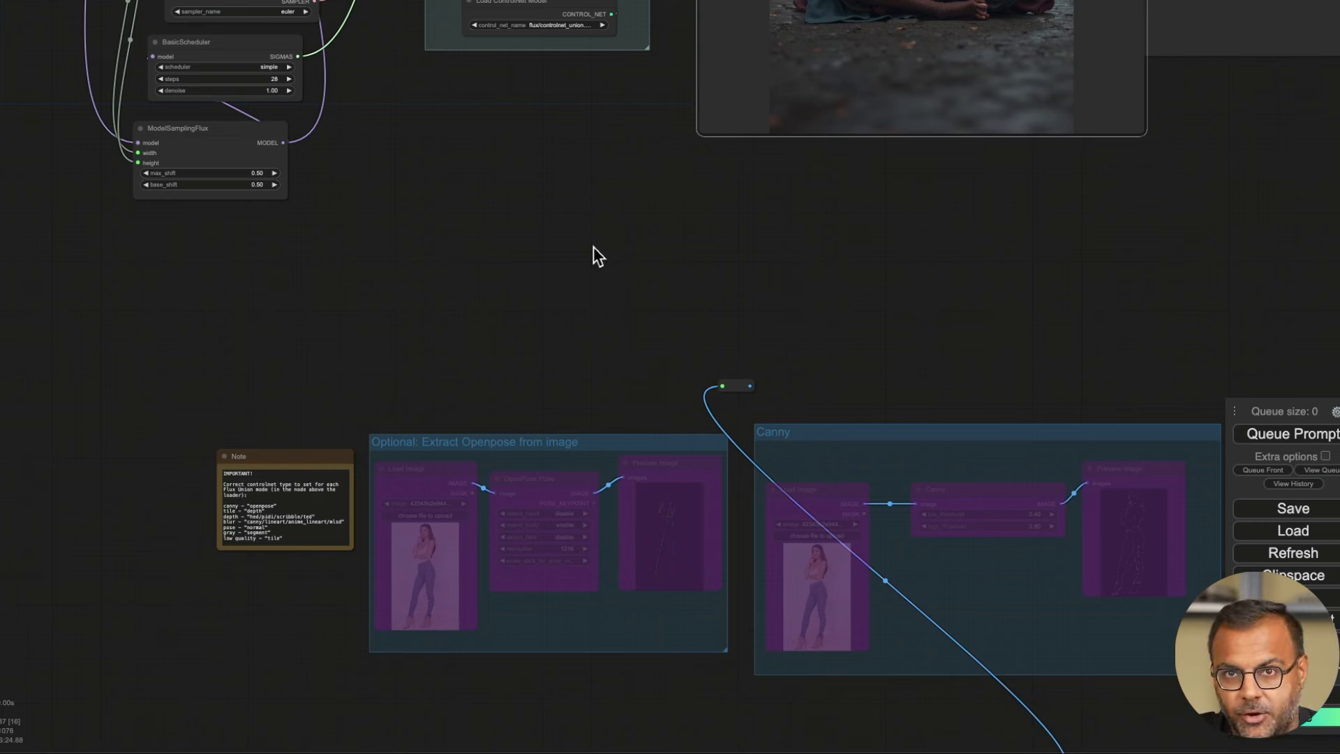
pyautogui.scroll(2, 623, 367)
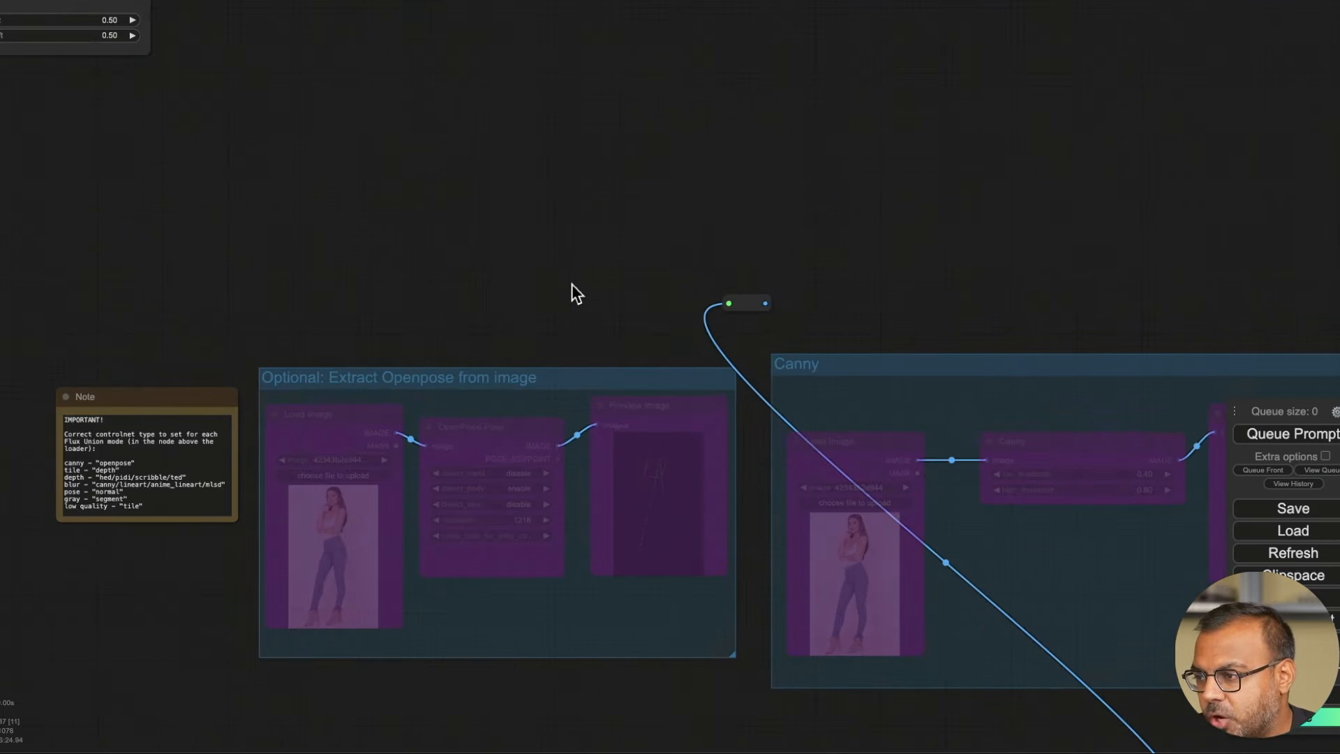
pyautogui.moveTo(953, 344); pyautogui.dragTo(772, 179)
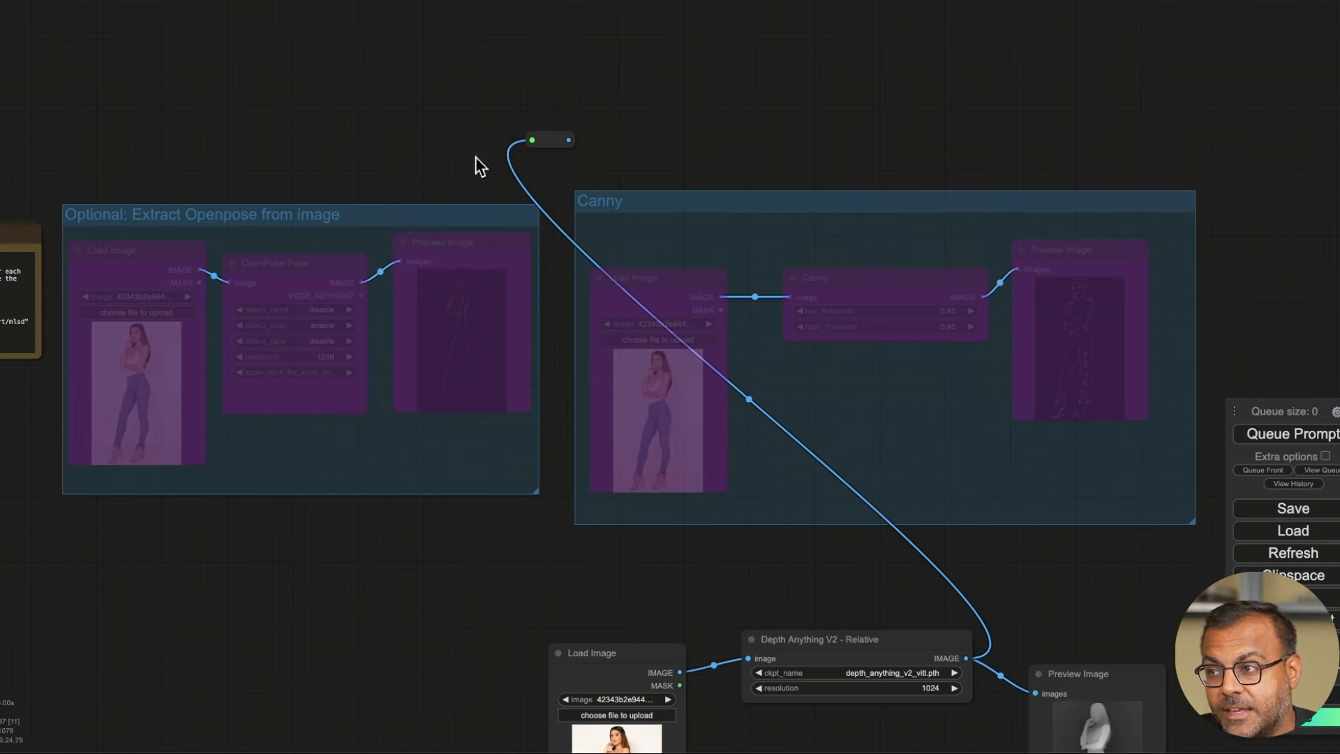
pyautogui.moveTo(361, 282); pyautogui.dragTo(440, 247)
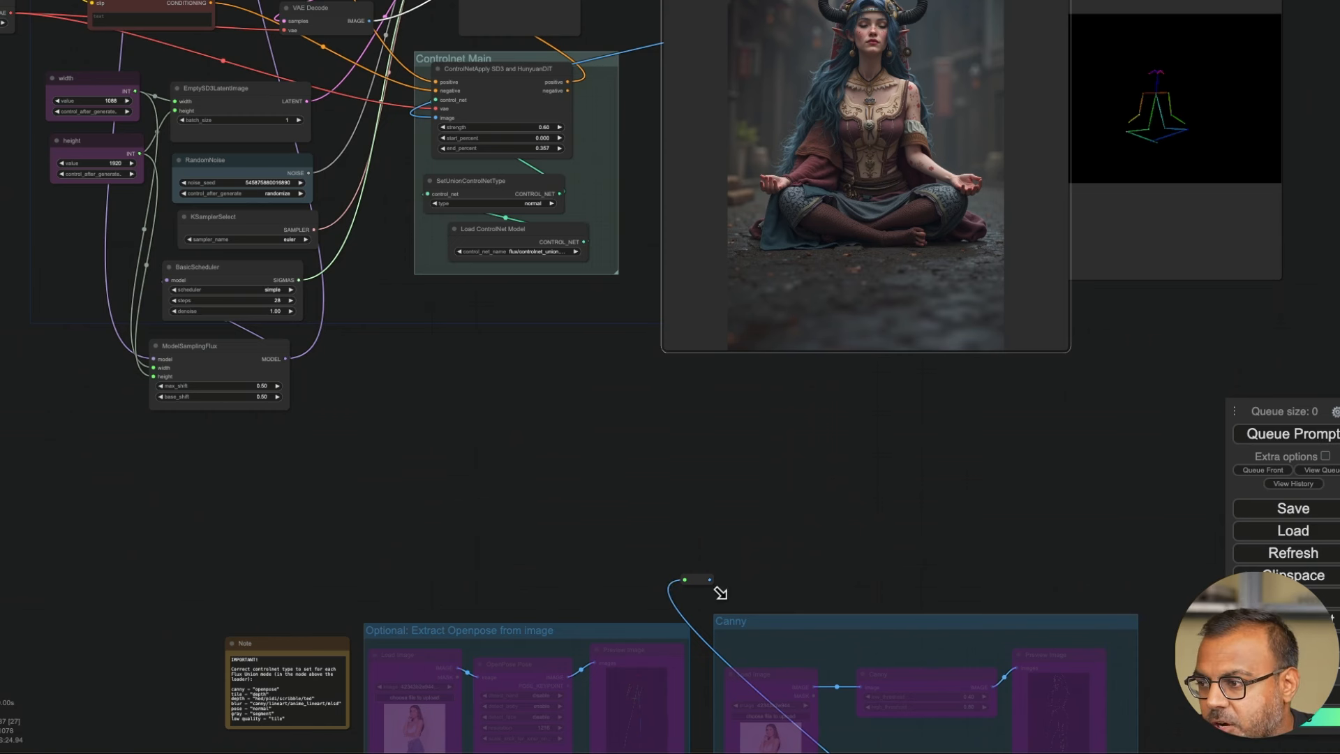
pyautogui.moveTo(710, 580); pyautogui.dragTo(432, 343)
pyautogui.moveTo(635, 299); pyautogui.dragTo(609, 42)
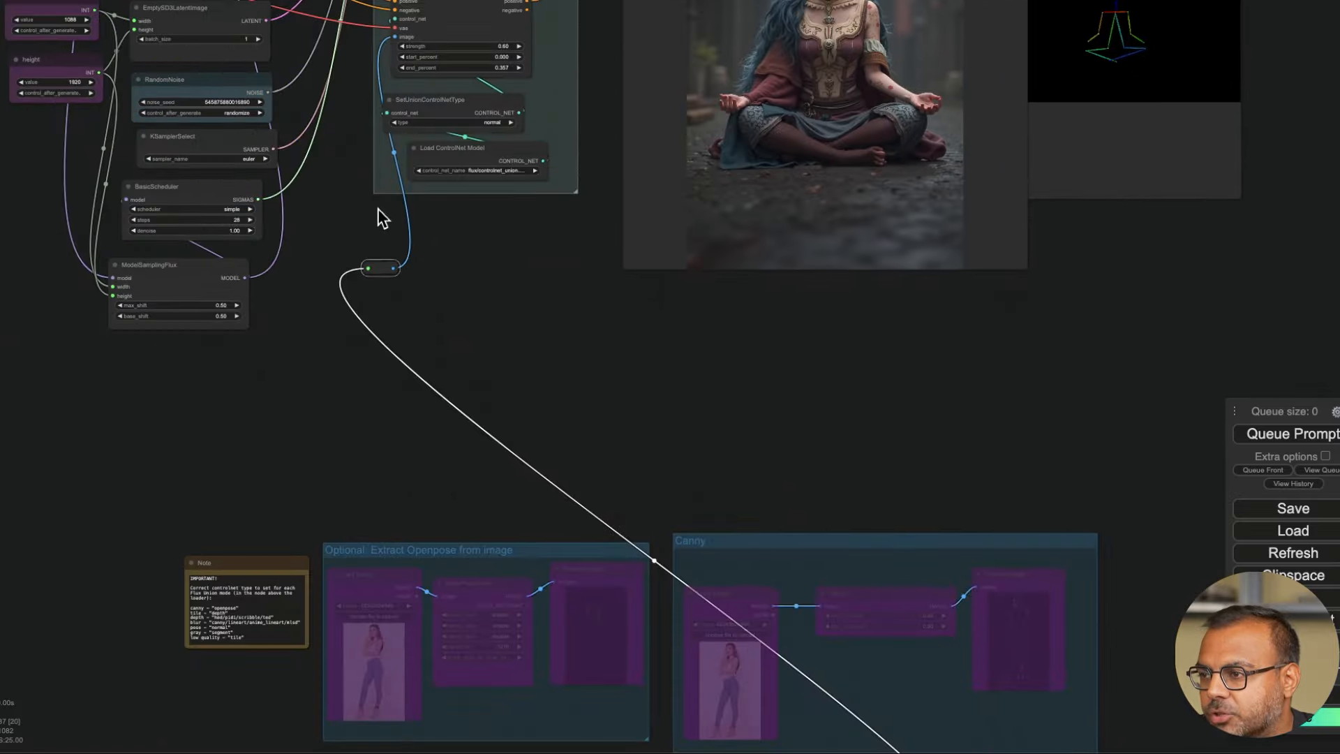
pyautogui.moveTo(382, 269); pyautogui.dragTo(652, 512)
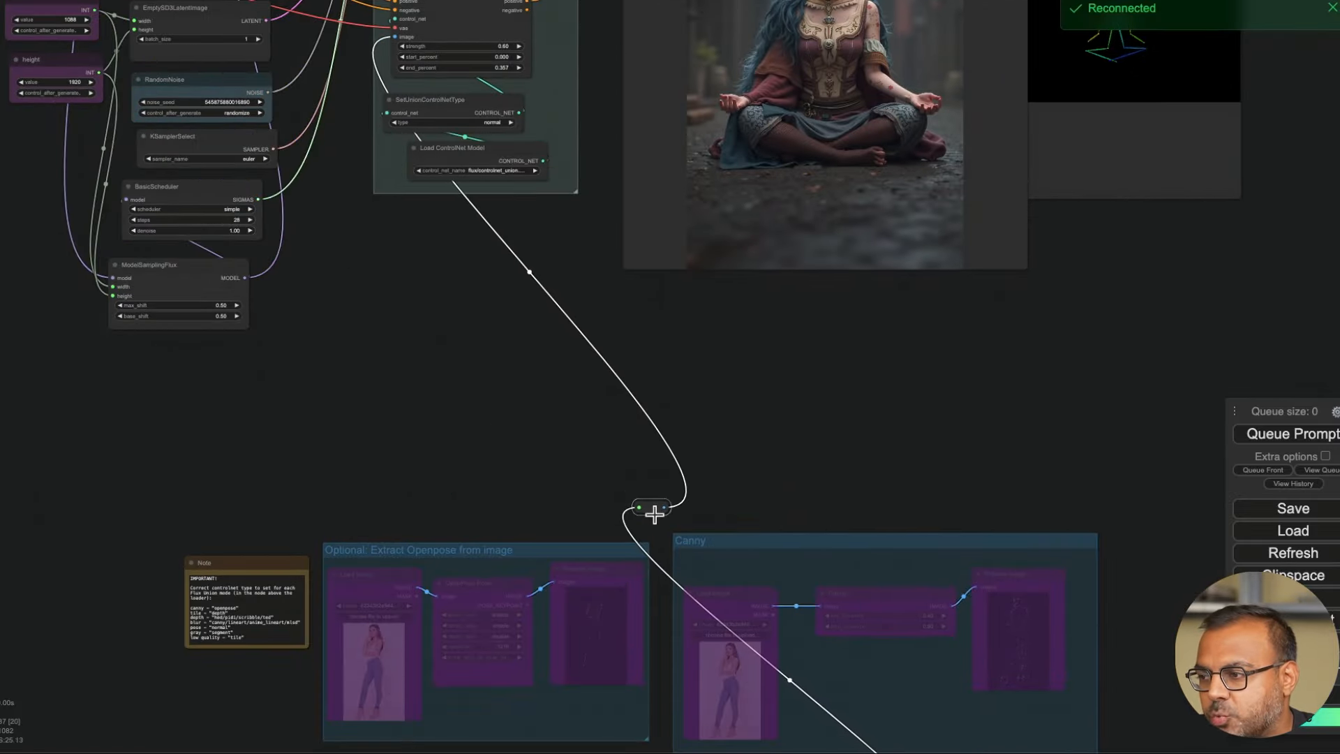
# - Move the openpose Load Image node down beside the Canny group
pyautogui.moveTo(1136, 375); pyautogui.dragTo(1161, 607)
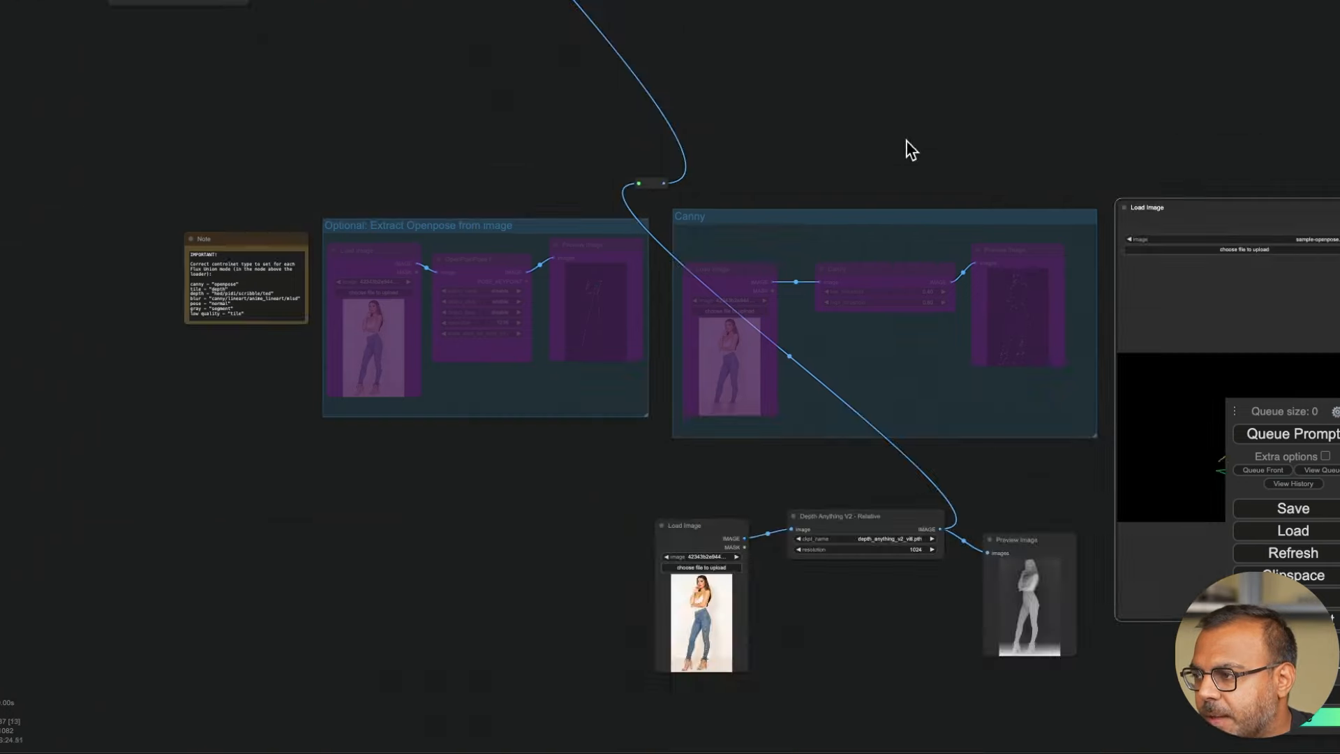
pyautogui.rightClick(835, 243)
pyautogui.click(873, 146)
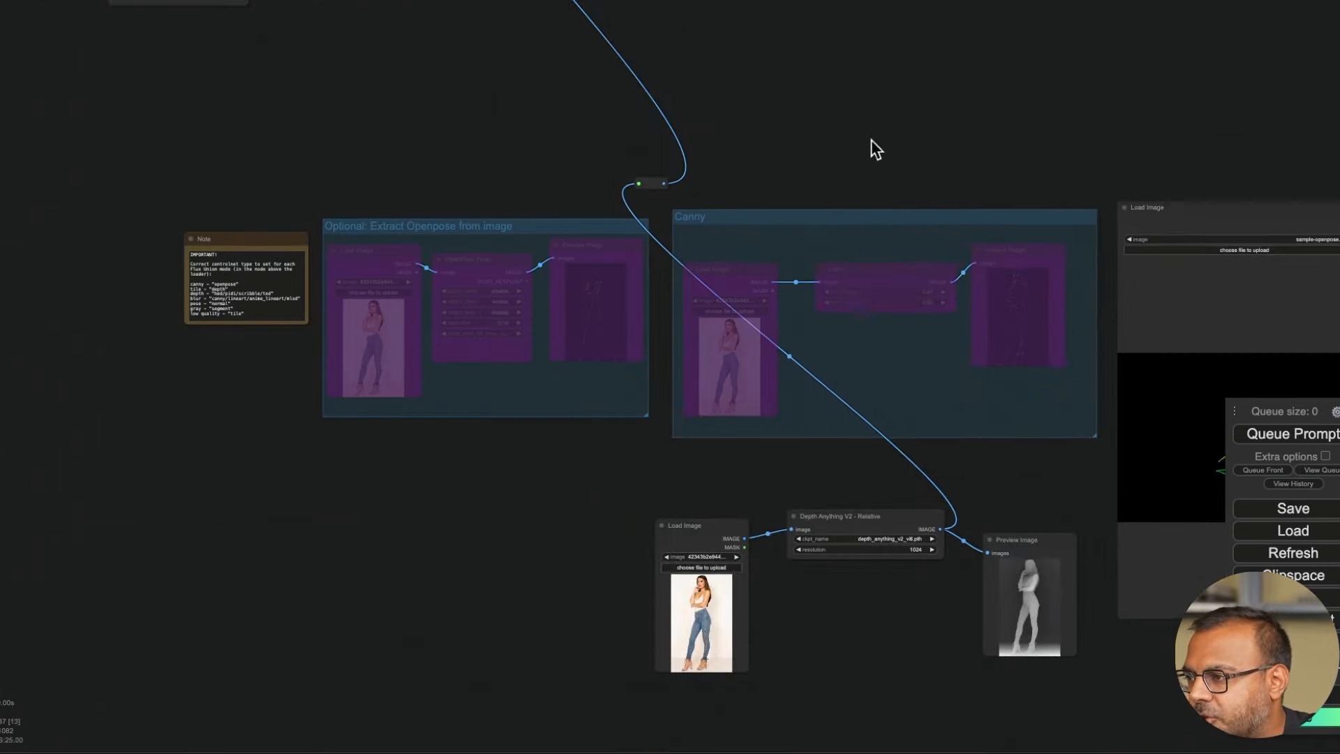
# - Connect the Canny node's IMAGE output to the reroute node and set the Canny group's nodes to Always
pyautogui.moveTo(873, 146); pyautogui.dragTo(819, 90)
pyautogui.scroll(5, 817, 90)
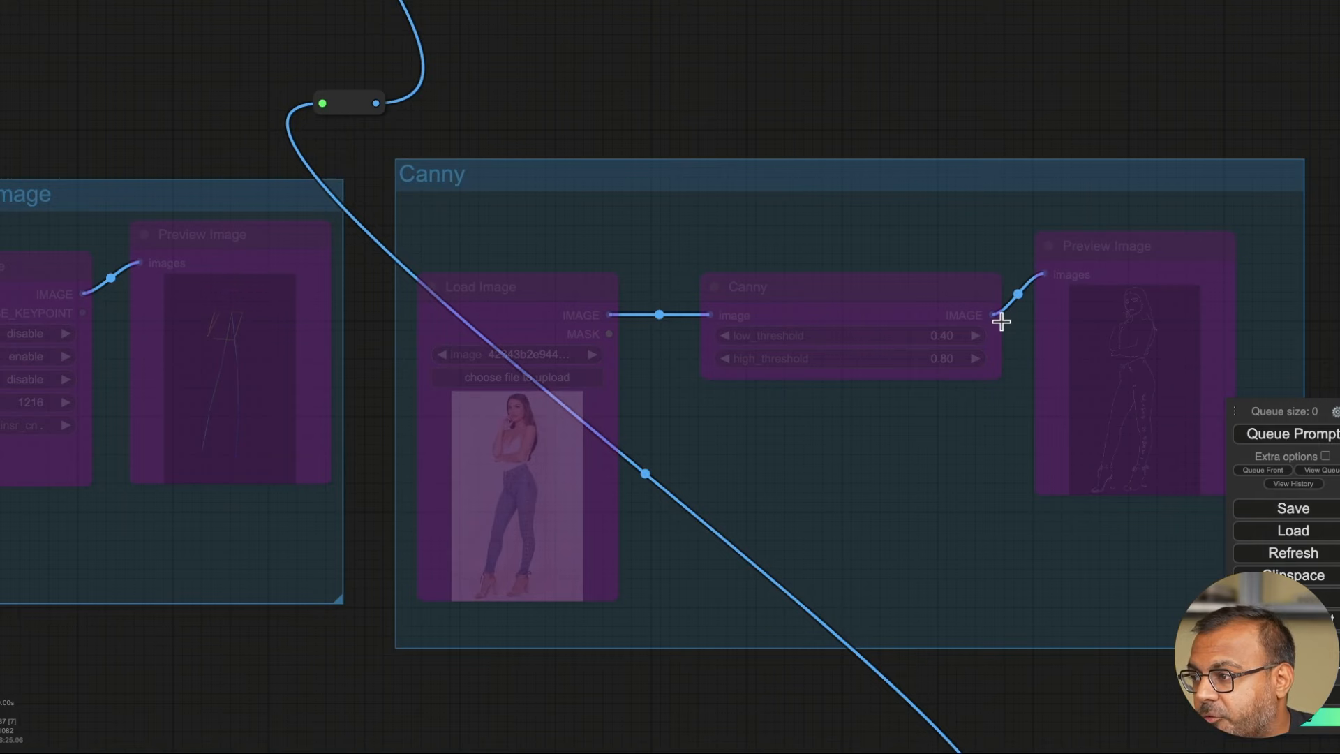
pyautogui.moveTo(1002, 321); pyautogui.dragTo(321, 106)
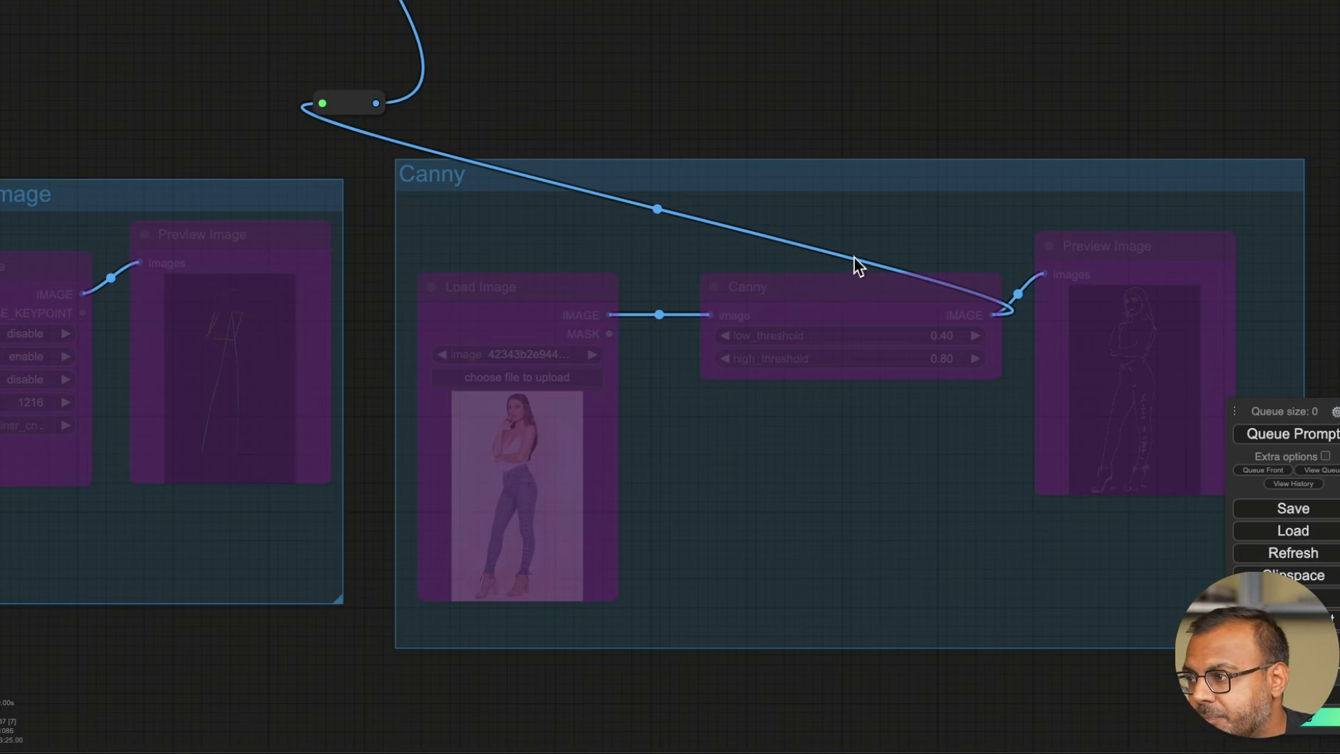
pyautogui.rightClick(873, 227)
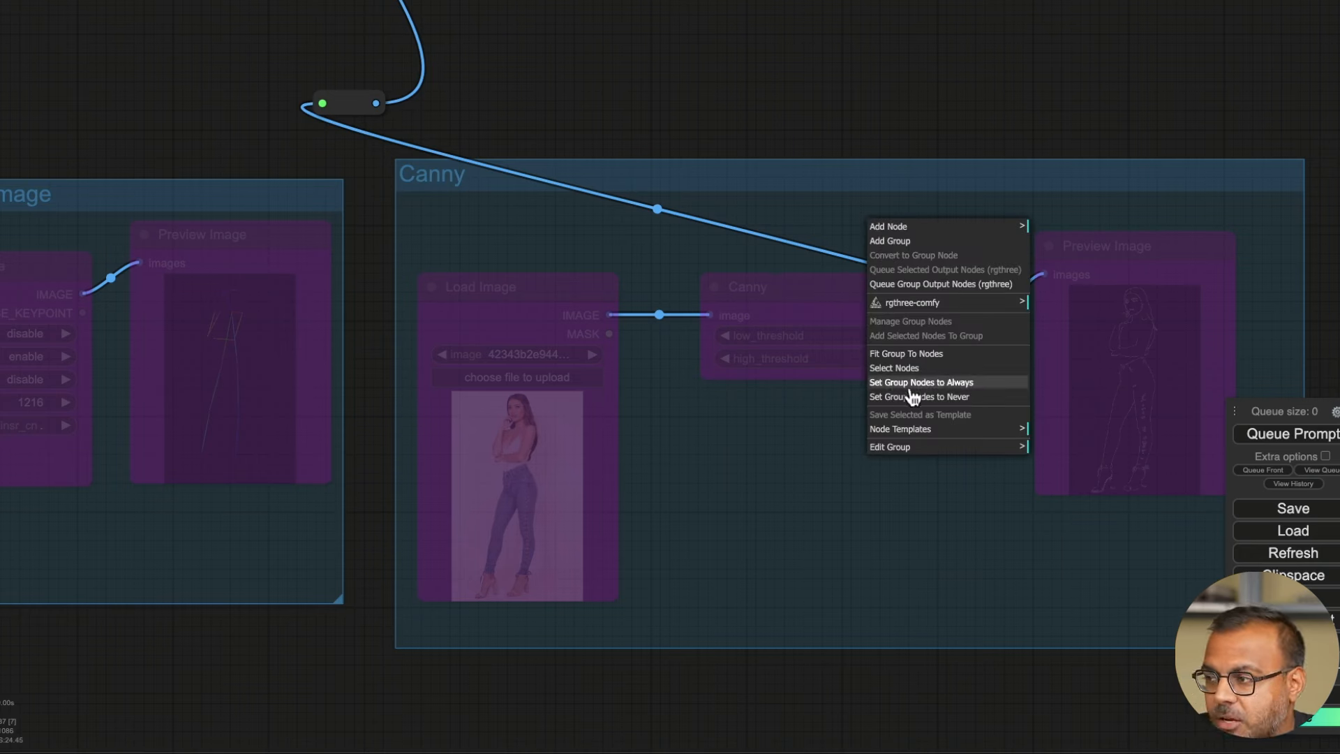
pyautogui.click(953, 381)
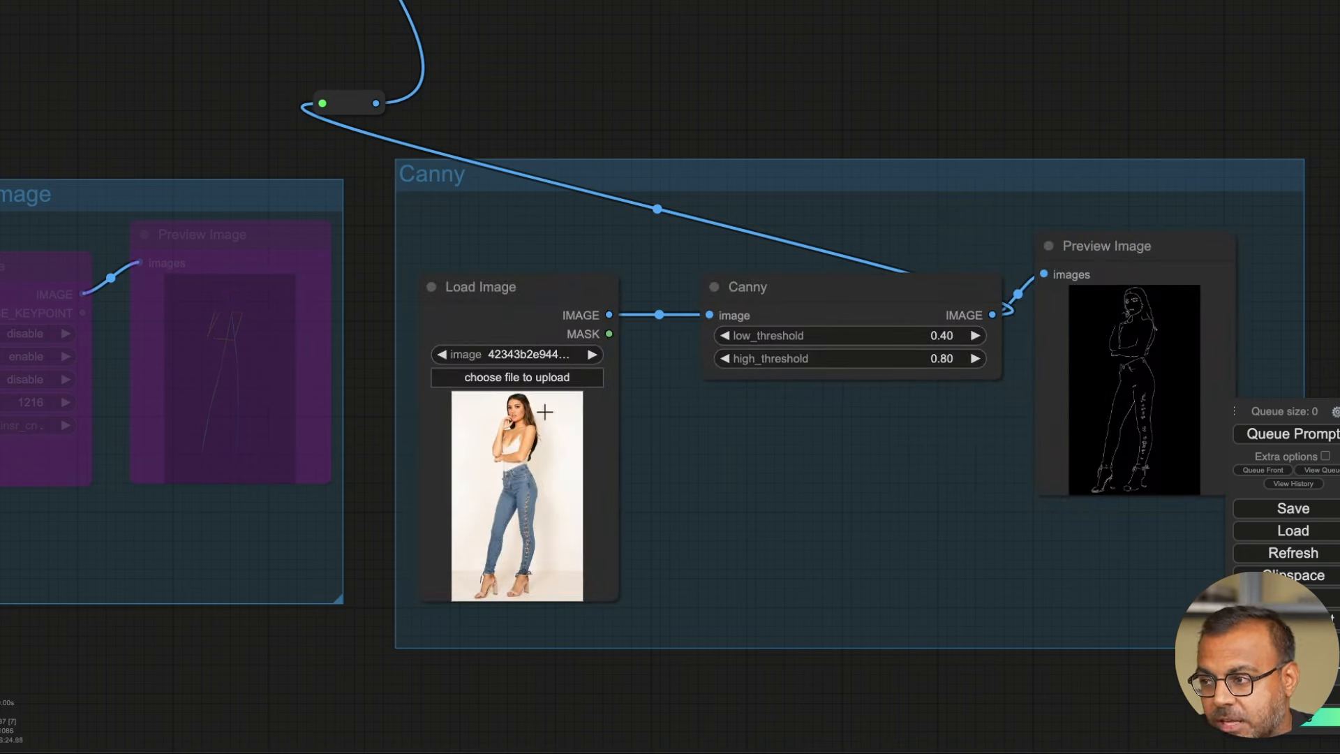
# - Queue the generation using the Canny edge image as the control input
pyautogui.click(1292, 434)
pyautogui.click(1129, 531)
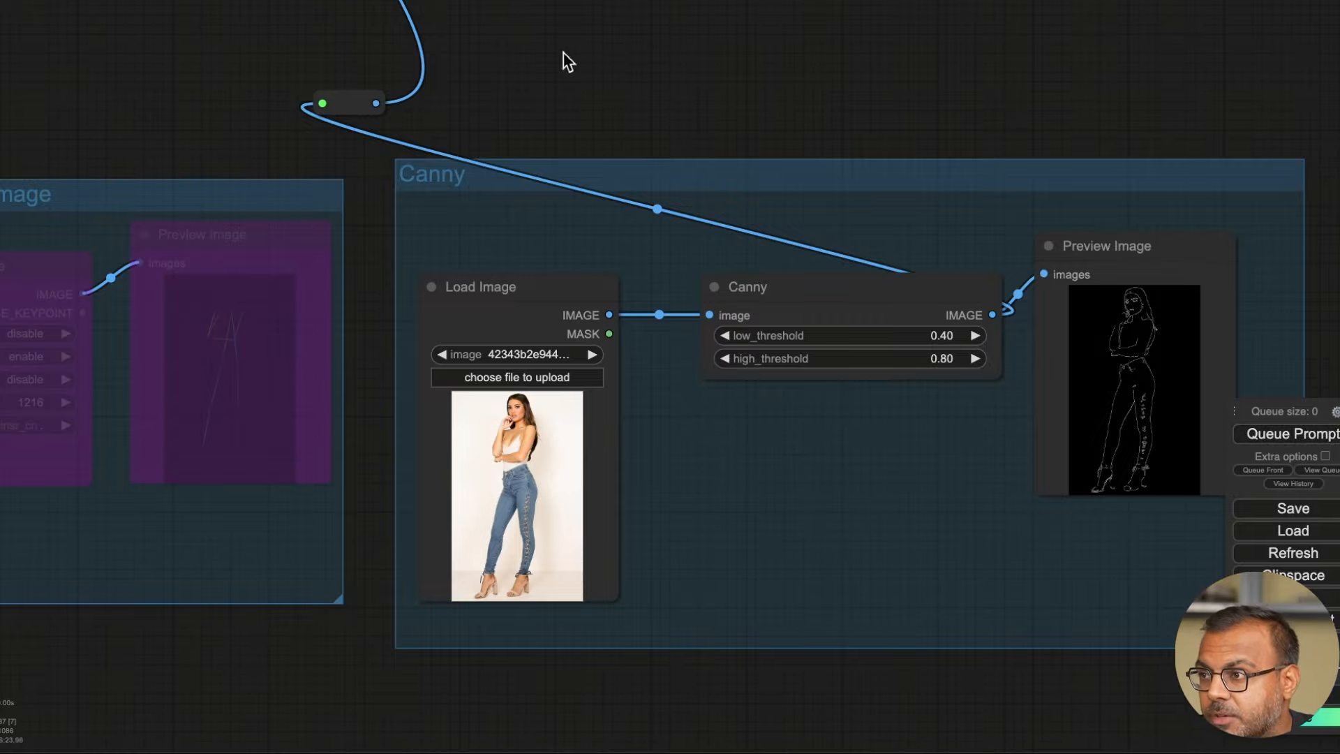
# - Insert "standing in the street" into the positive prompt between "wizard style adventurer clothes" and "town square in the background"
pyautogui.moveTo(482, 36); pyautogui.dragTo(852, 258)
pyautogui.moveTo(370, 63); pyautogui.dragTo(902, 475)
pyautogui.scroll(-6, 901, 475)
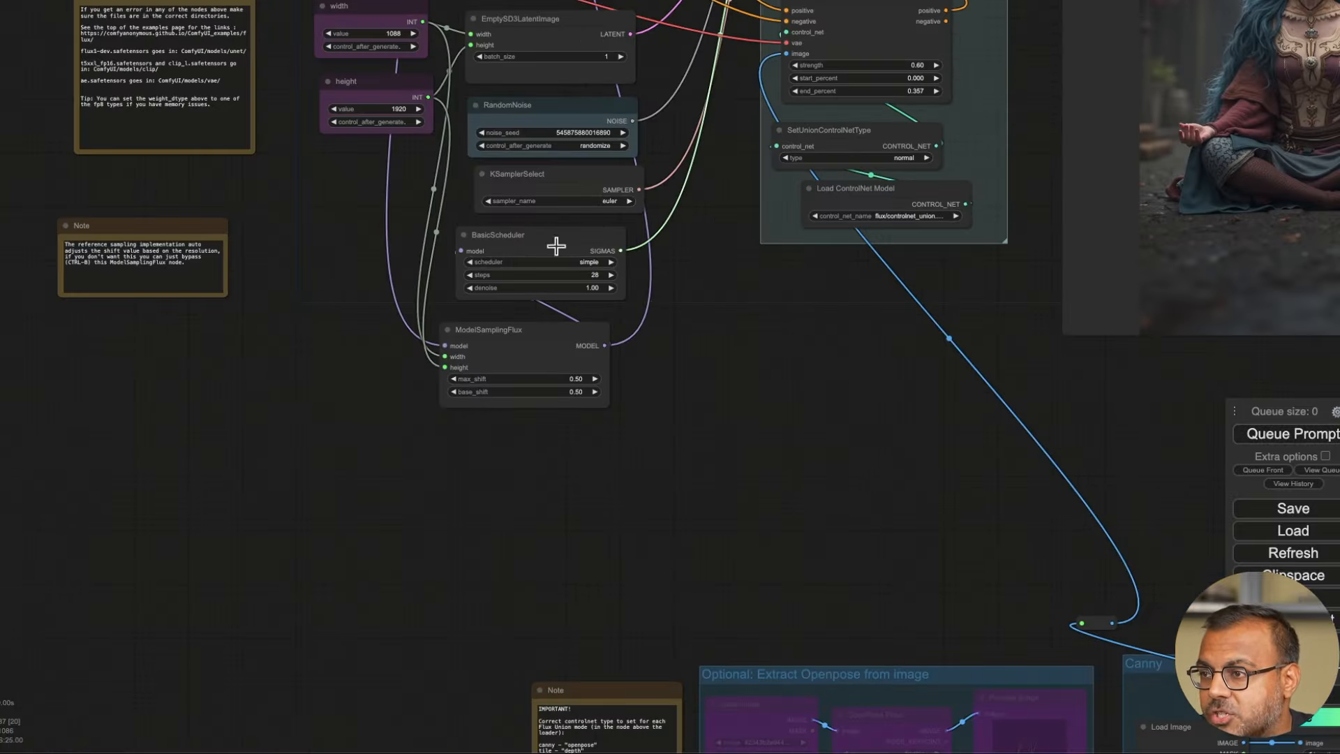
pyautogui.moveTo(314, 189); pyautogui.dragTo(742, 583)
pyautogui.scroll(3, 869, 165)
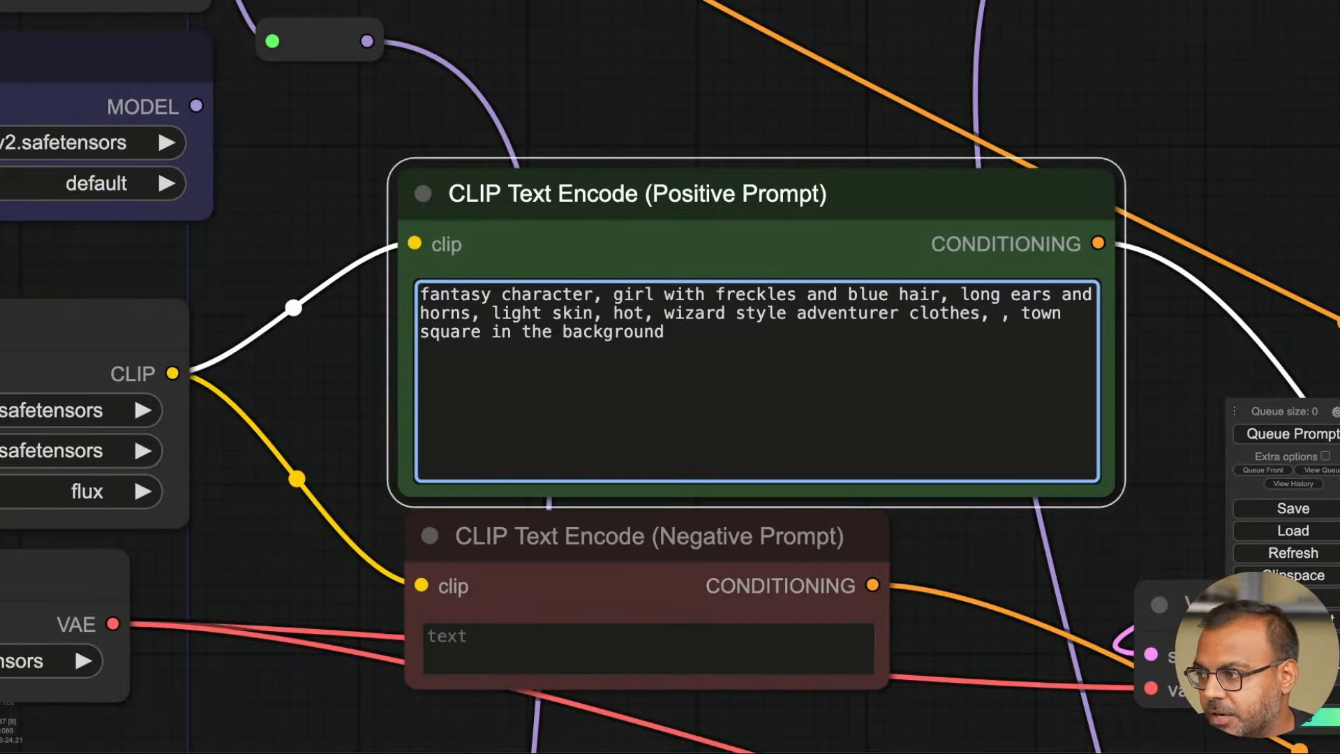
pyautogui.write('standing in the stree')
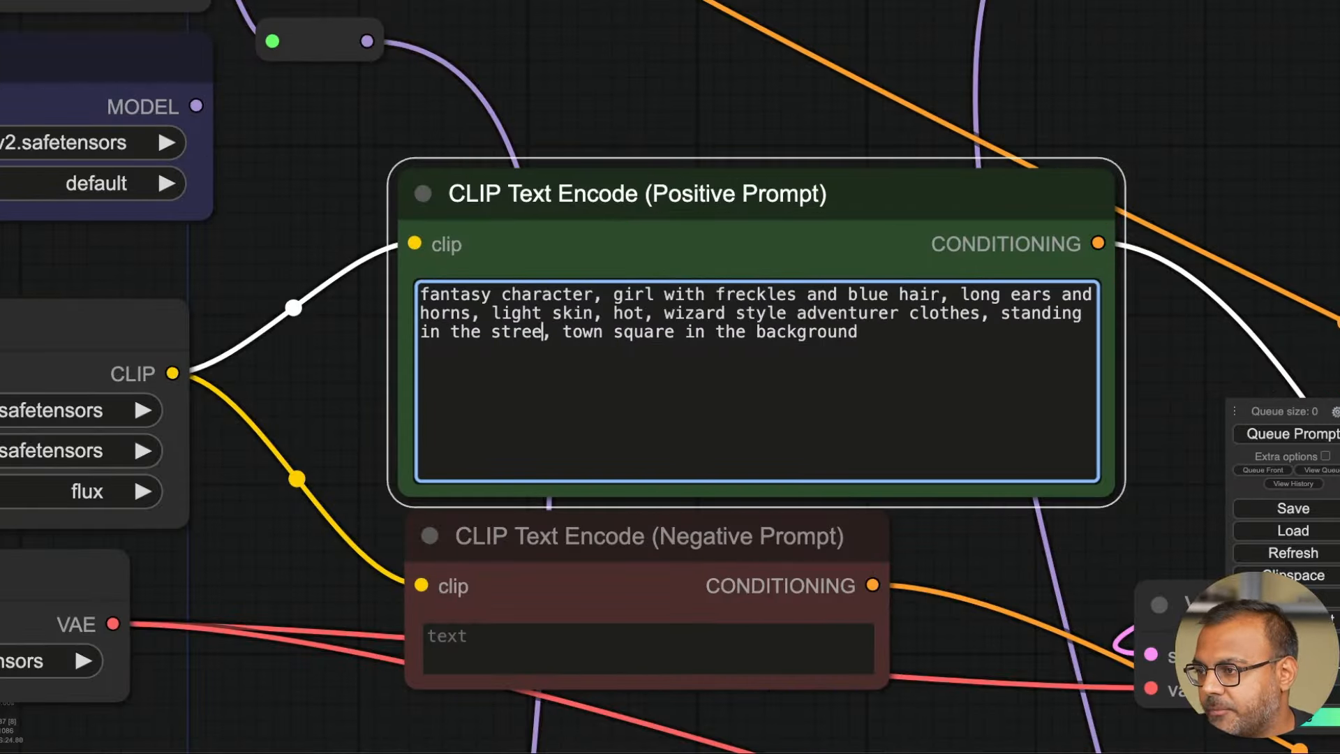
pyautogui.write('t')
# - Examine the generated fantasy character and compare it with the Controlnet Main settings and the Canny source image
pyautogui.scroll(-5, 1228, 220)
pyautogui.moveTo(1241, 221); pyautogui.dragTo(708, 94)
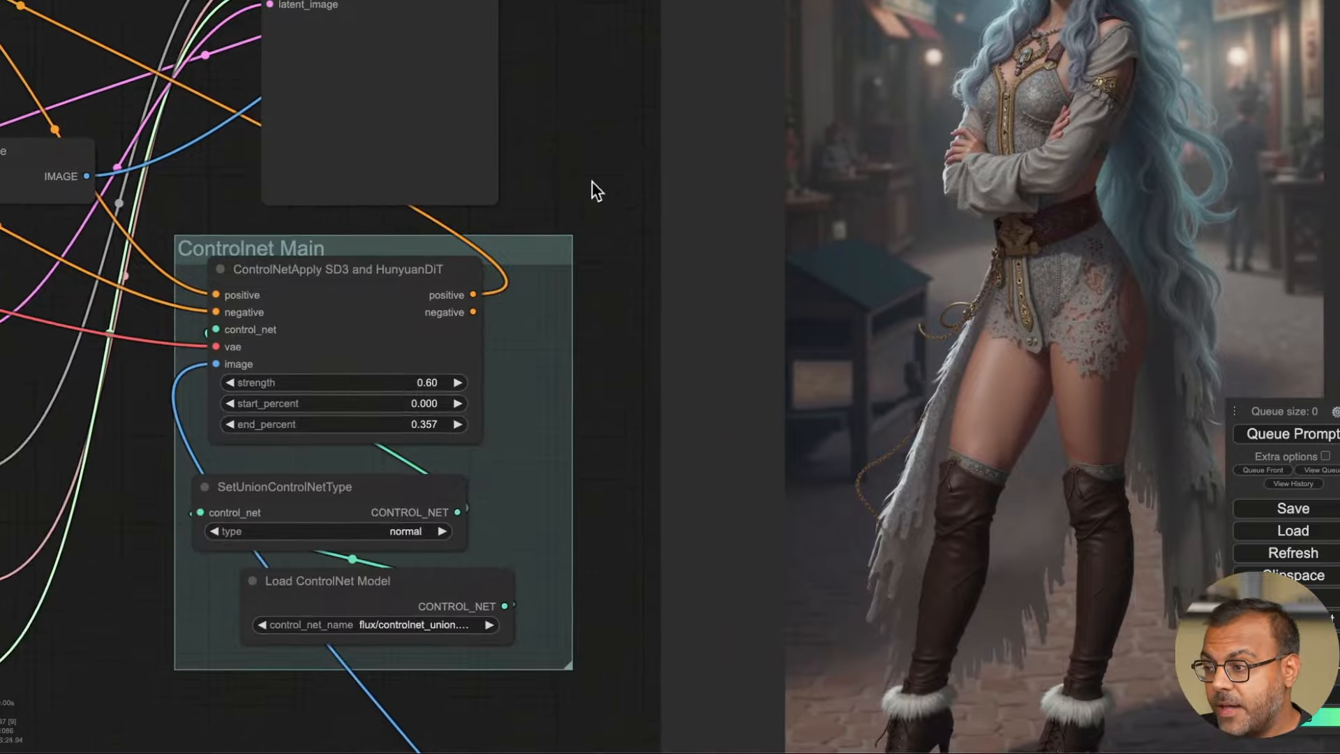
pyautogui.scroll(-6, 592, 181)
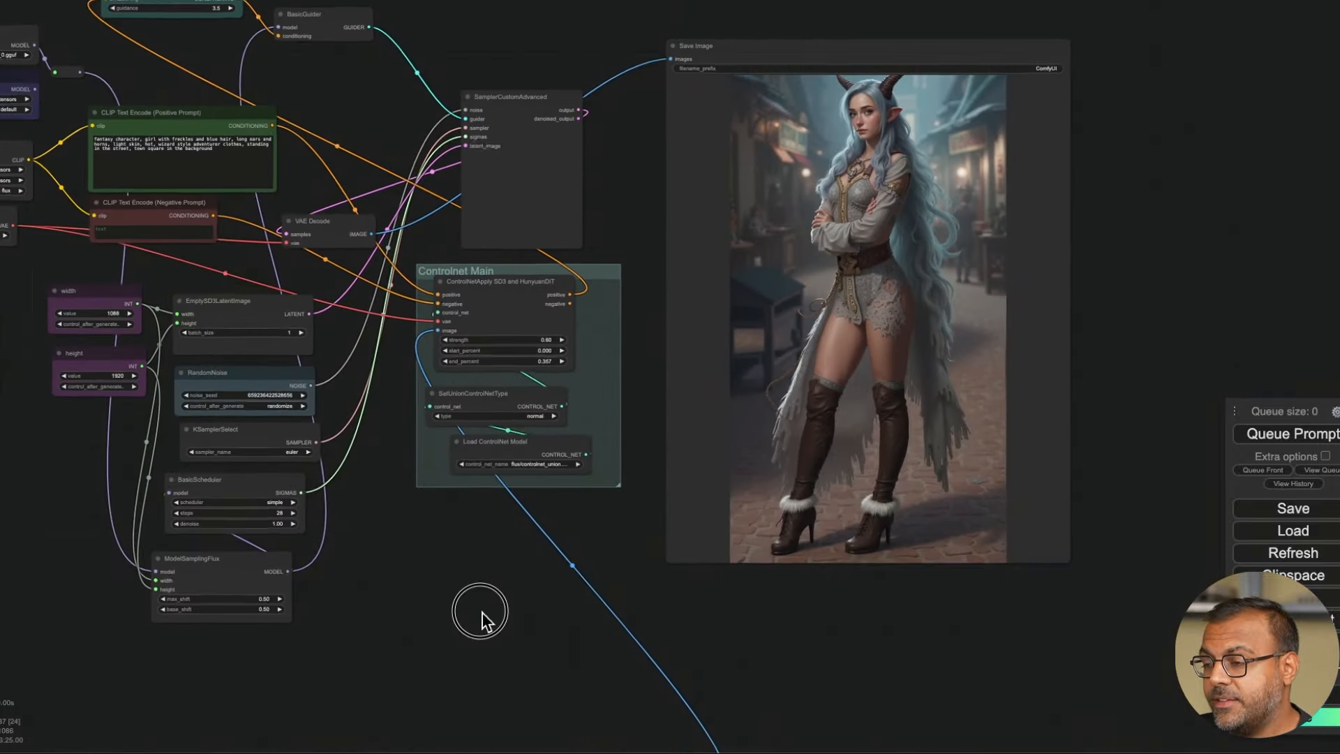
pyautogui.scroll(5, 467, 559)
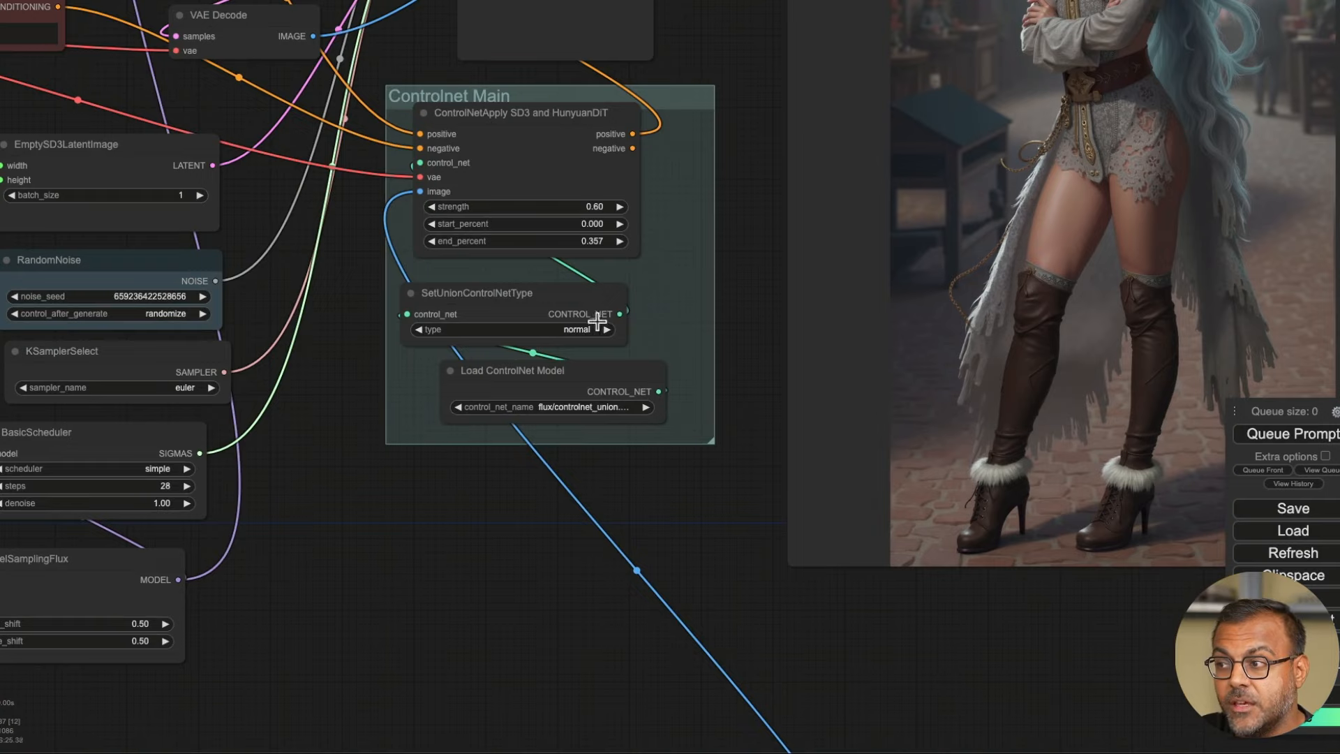
pyautogui.scroll(-3, 597, 474)
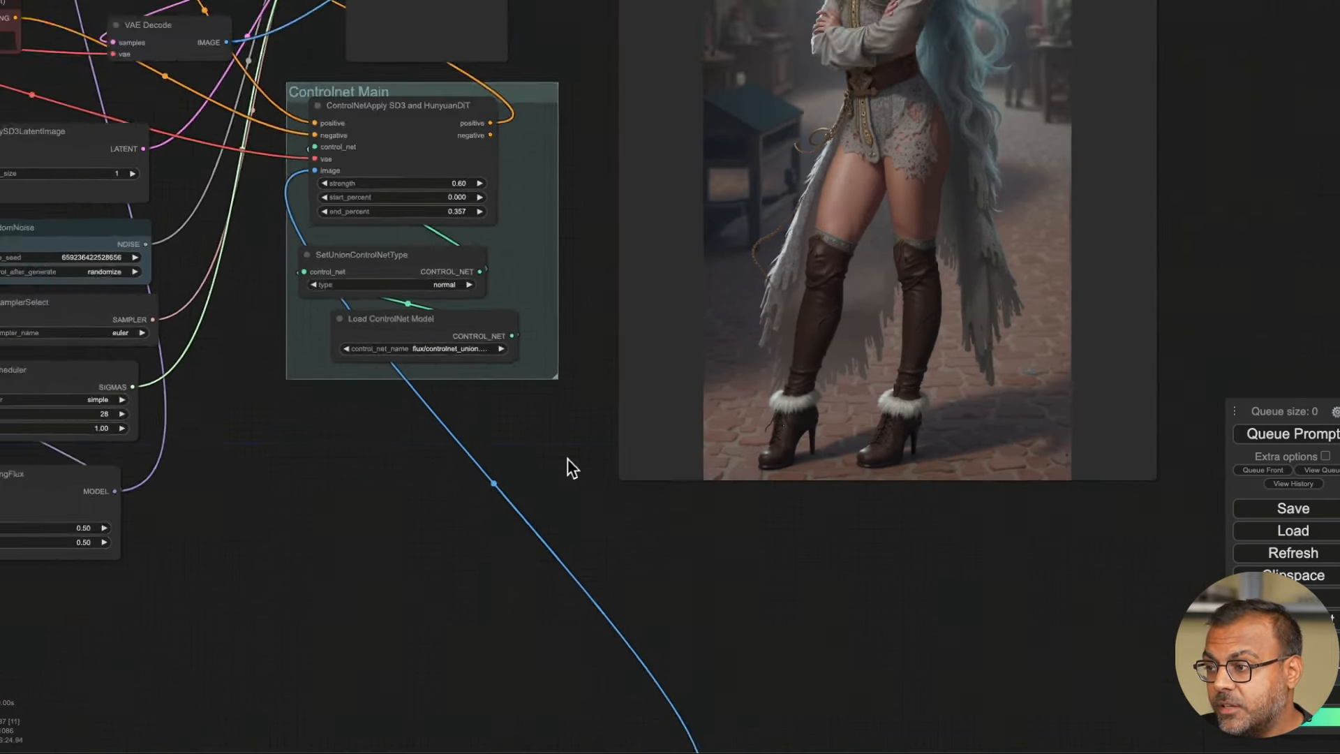
pyautogui.scroll(-3, 567, 459)
pyautogui.moveTo(577, 164); pyautogui.dragTo(577, 266)
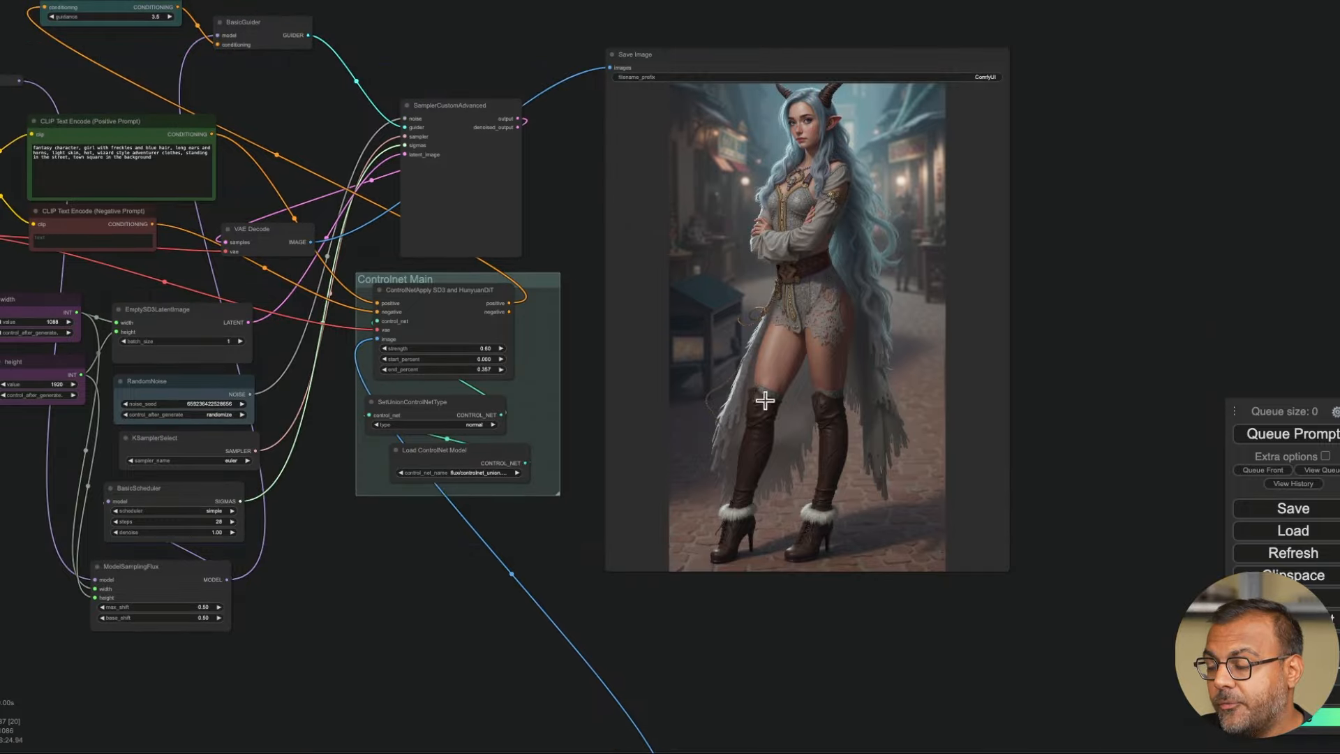
pyautogui.moveTo(787, 661); pyautogui.dragTo(748, 300)
pyautogui.scroll(3, 718, 587)
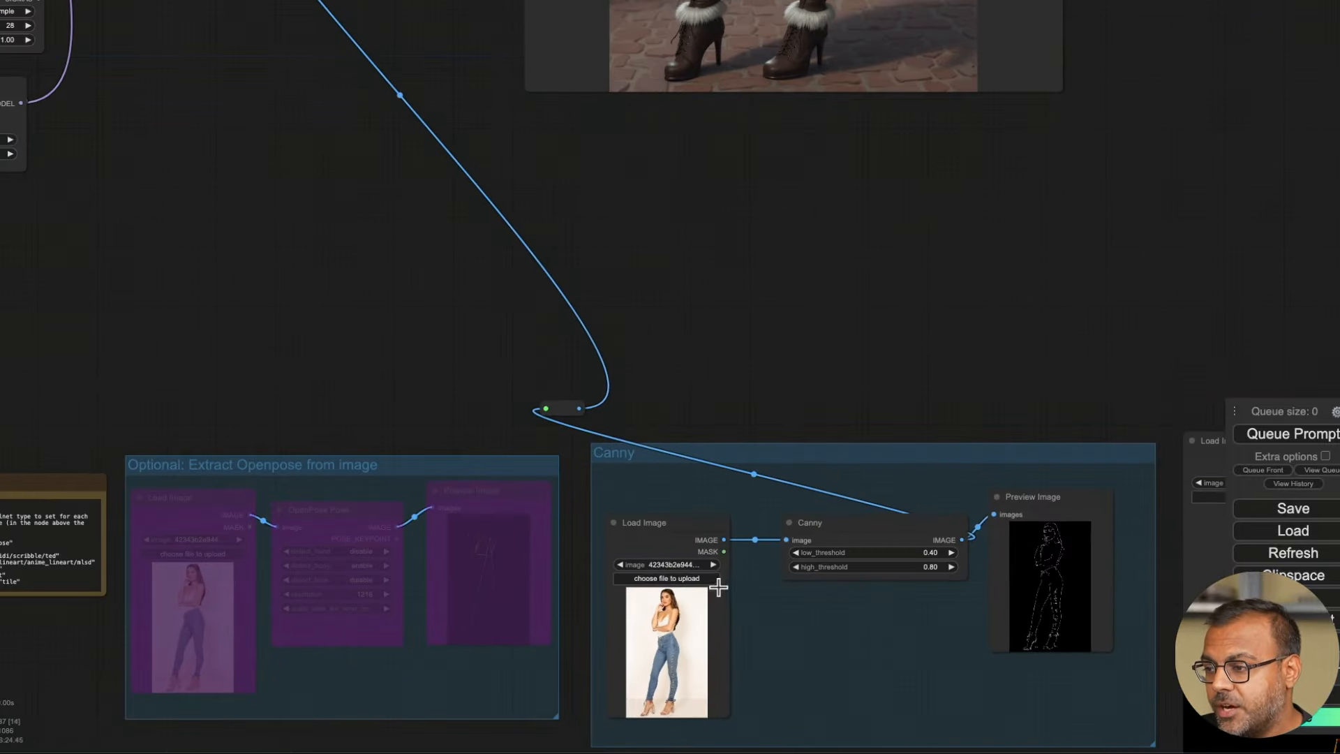
pyautogui.moveTo(680, 534); pyautogui.dragTo(562, 119)
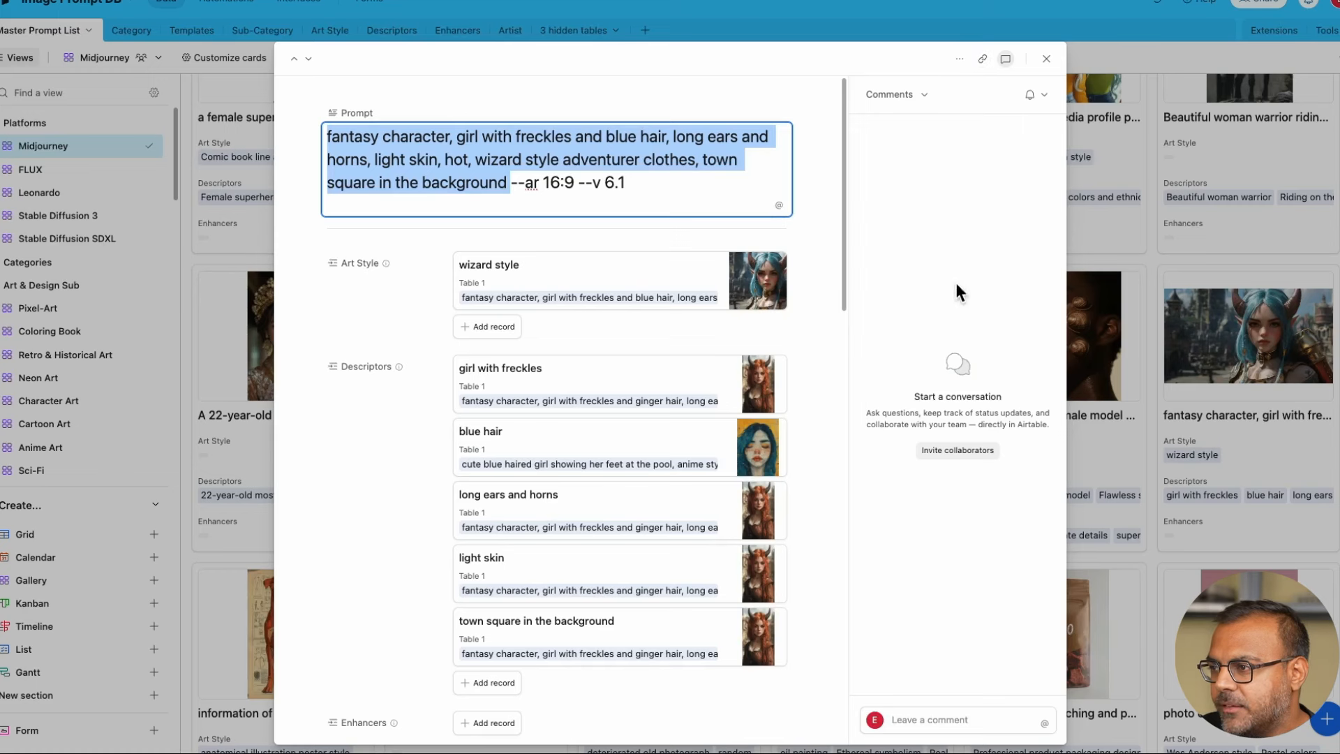
# - In the Airtable prompt database, find the glamorous 1920s vintage hairstyle record among the Midjourney prompts and copy its prompt text
pyautogui.press('Escape')
pyautogui.scroll(-2, 896, 342)
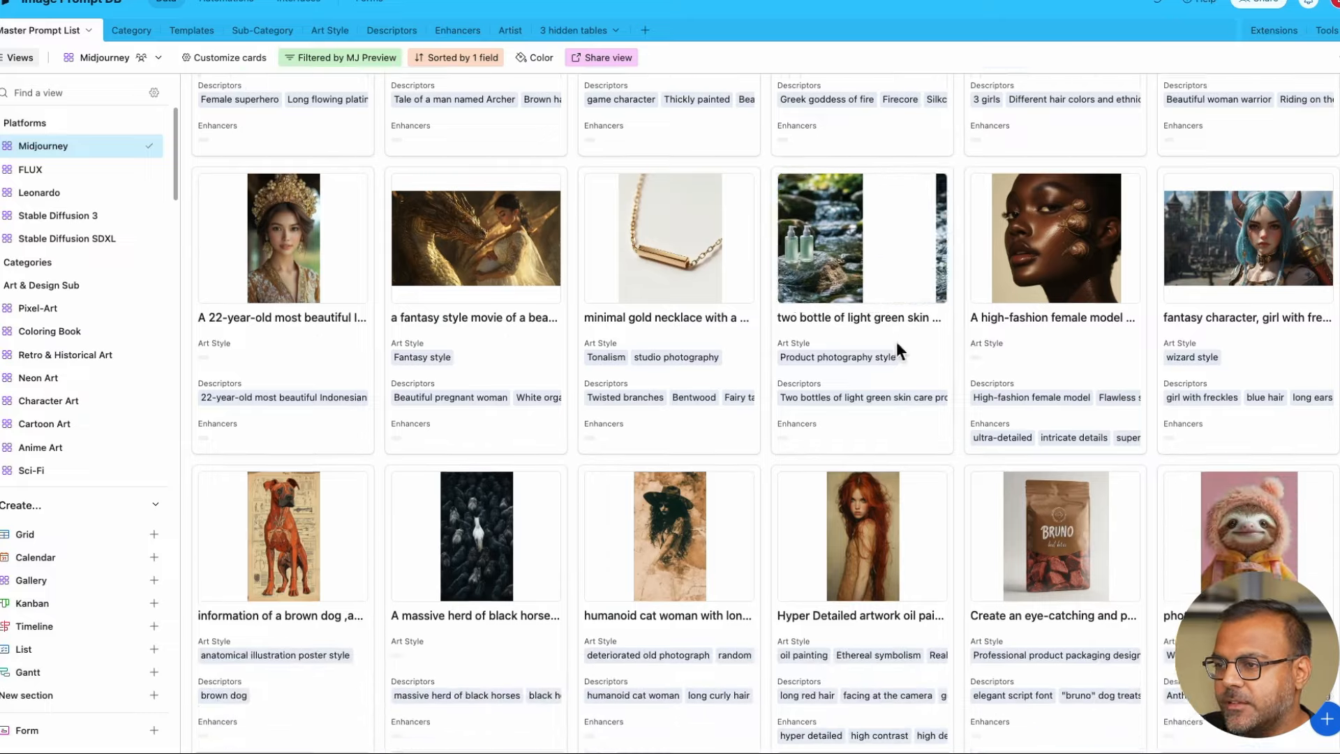
pyautogui.scroll(-2, 776, 413)
pyautogui.scroll(-6, 776, 413)
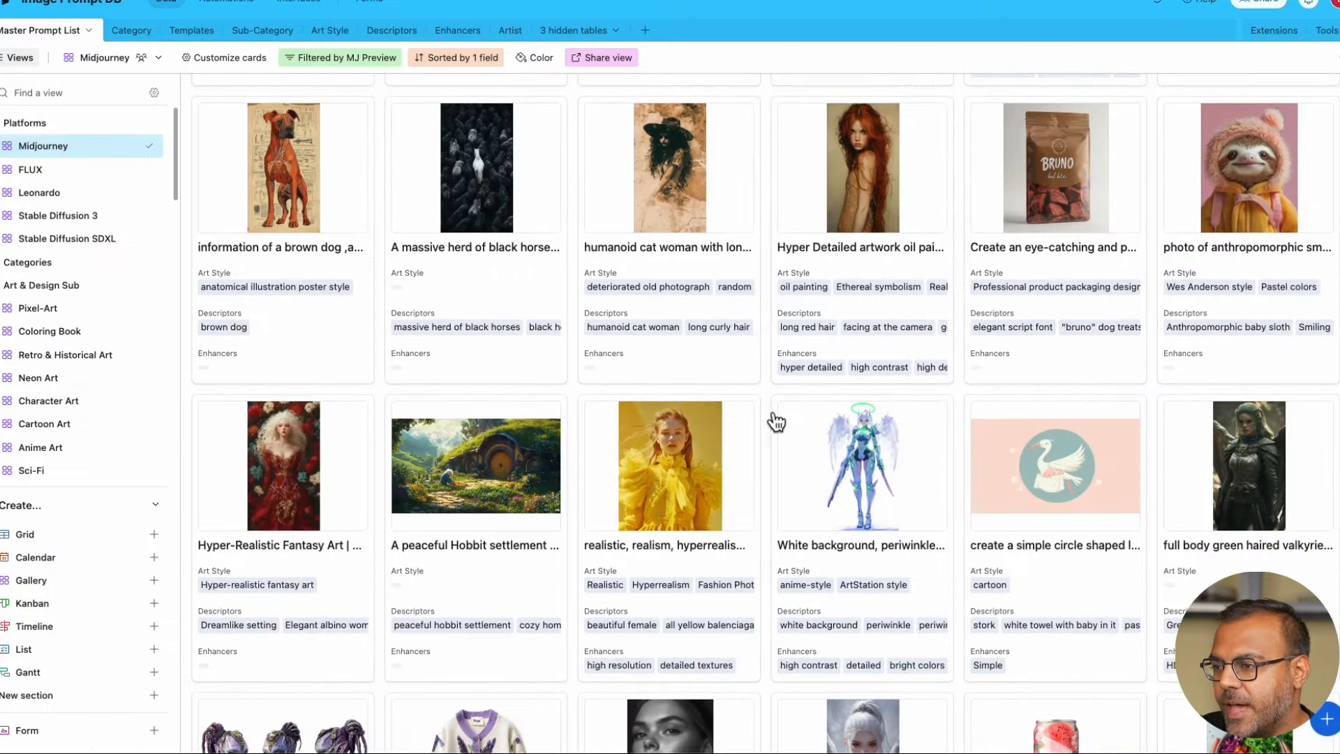
pyautogui.scroll(-10, 775, 421)
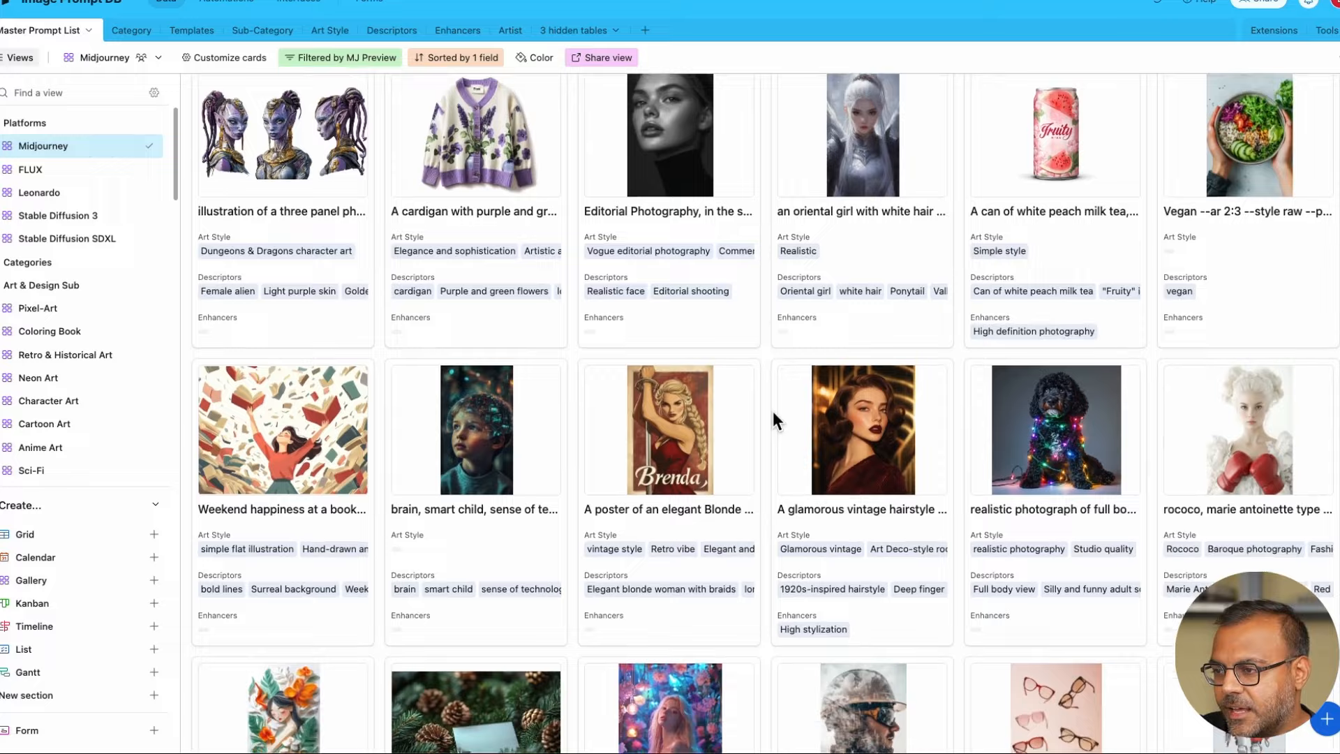
pyautogui.scroll(-4, 773, 415)
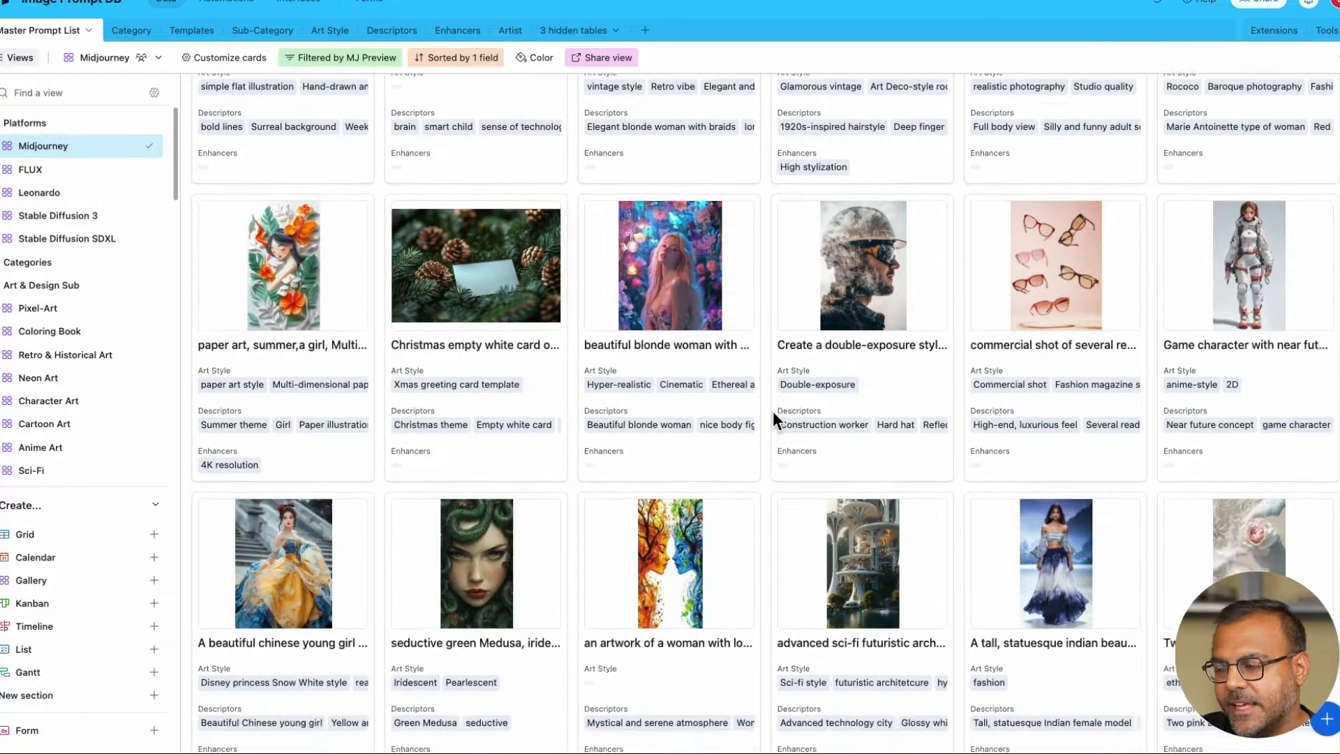
pyautogui.scroll(5, 773, 416)
pyautogui.click(844, 286)
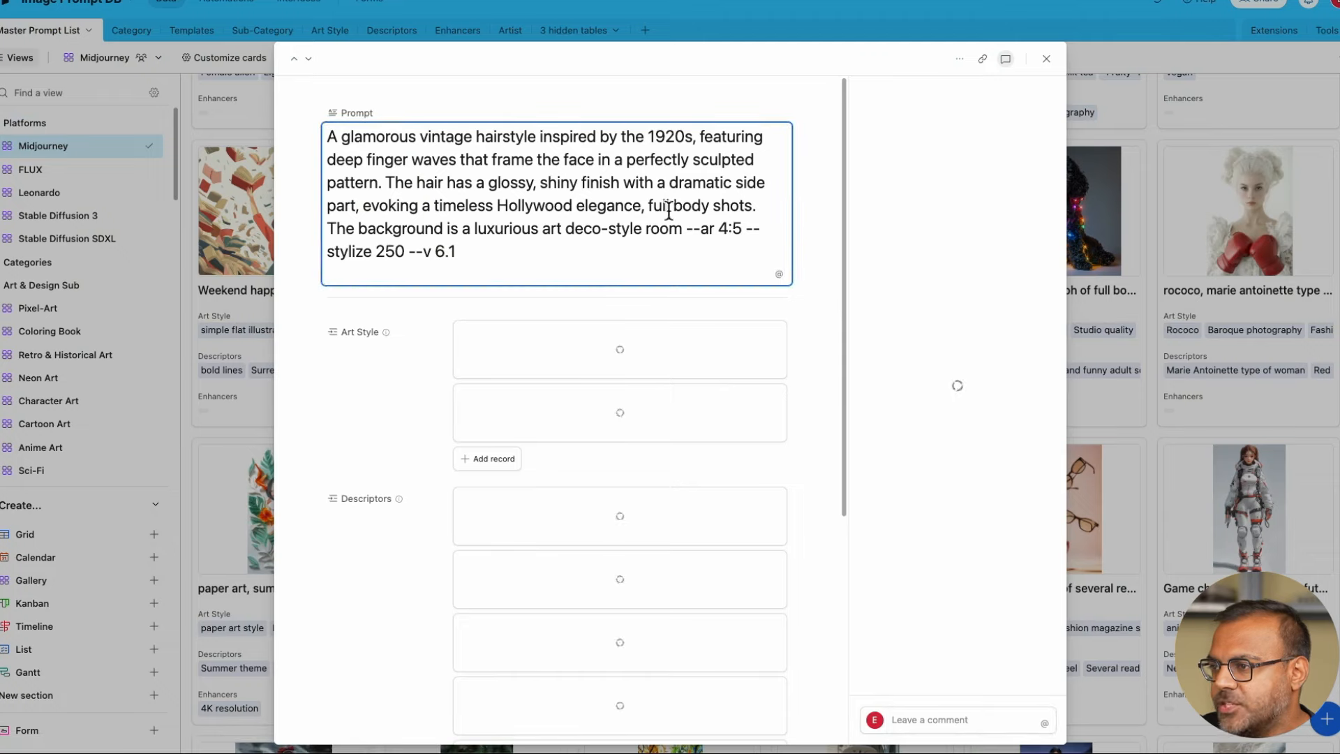
pyautogui.tripleClick(478, 267)
pyautogui.moveTo(478, 268); pyautogui.dragTo(372, 260)
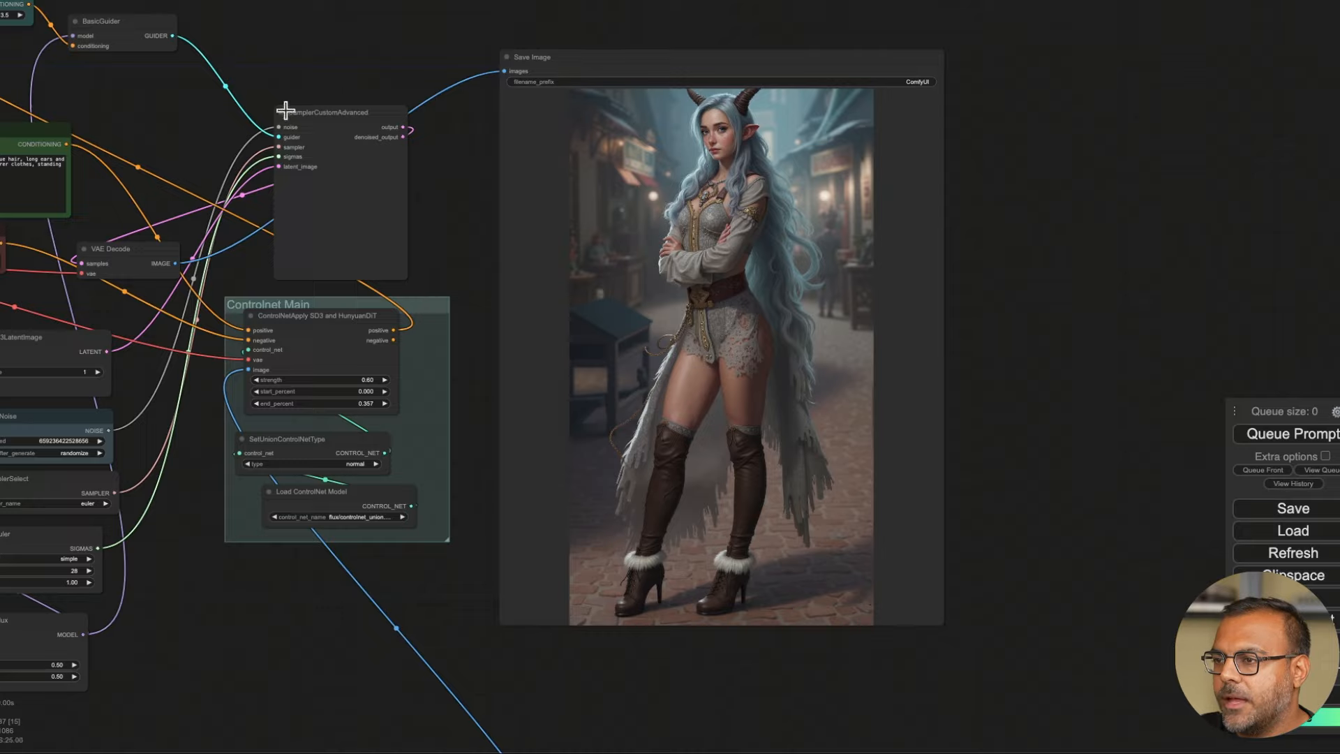
# - Replace the positive prompt with the copied 1920s hairstyle text without "--ar 4:5 --stylize", and queue the generation
pyautogui.scroll(8, 555, 150)
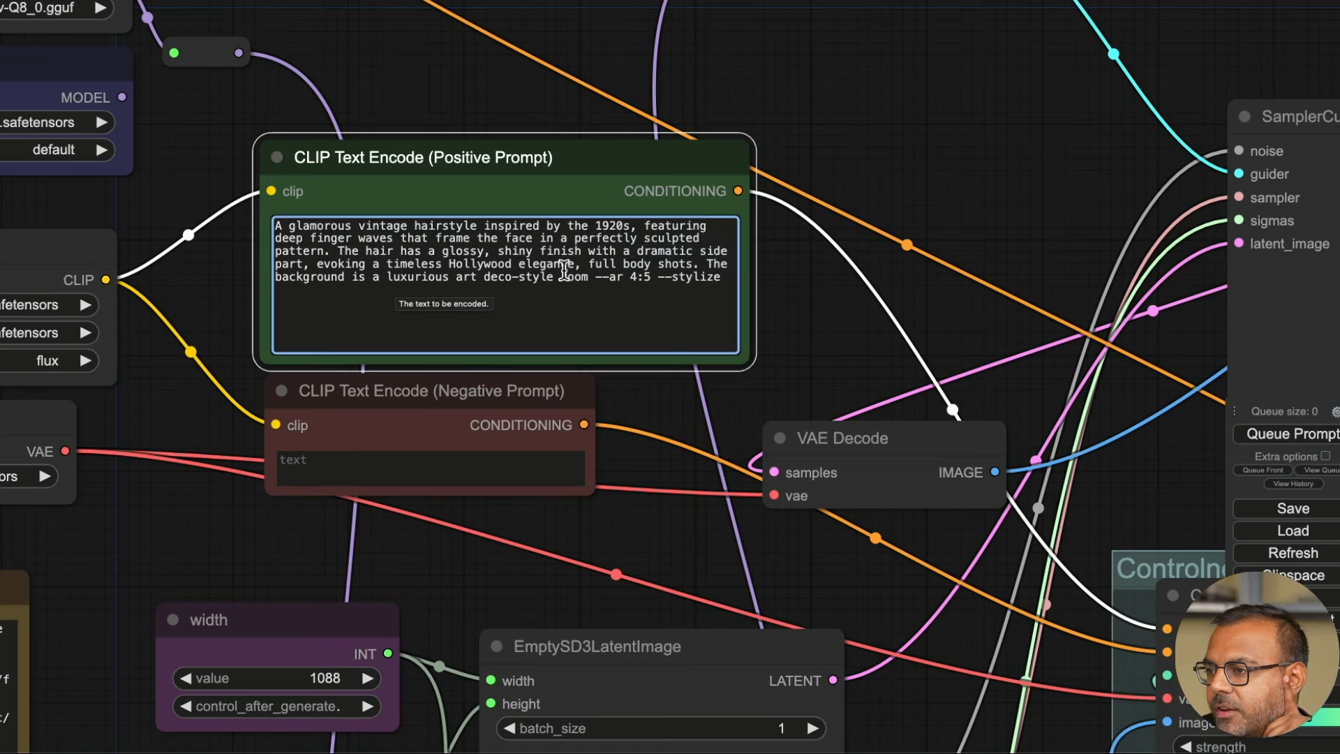
pyautogui.moveTo(597, 280); pyautogui.dragTo(722, 306)
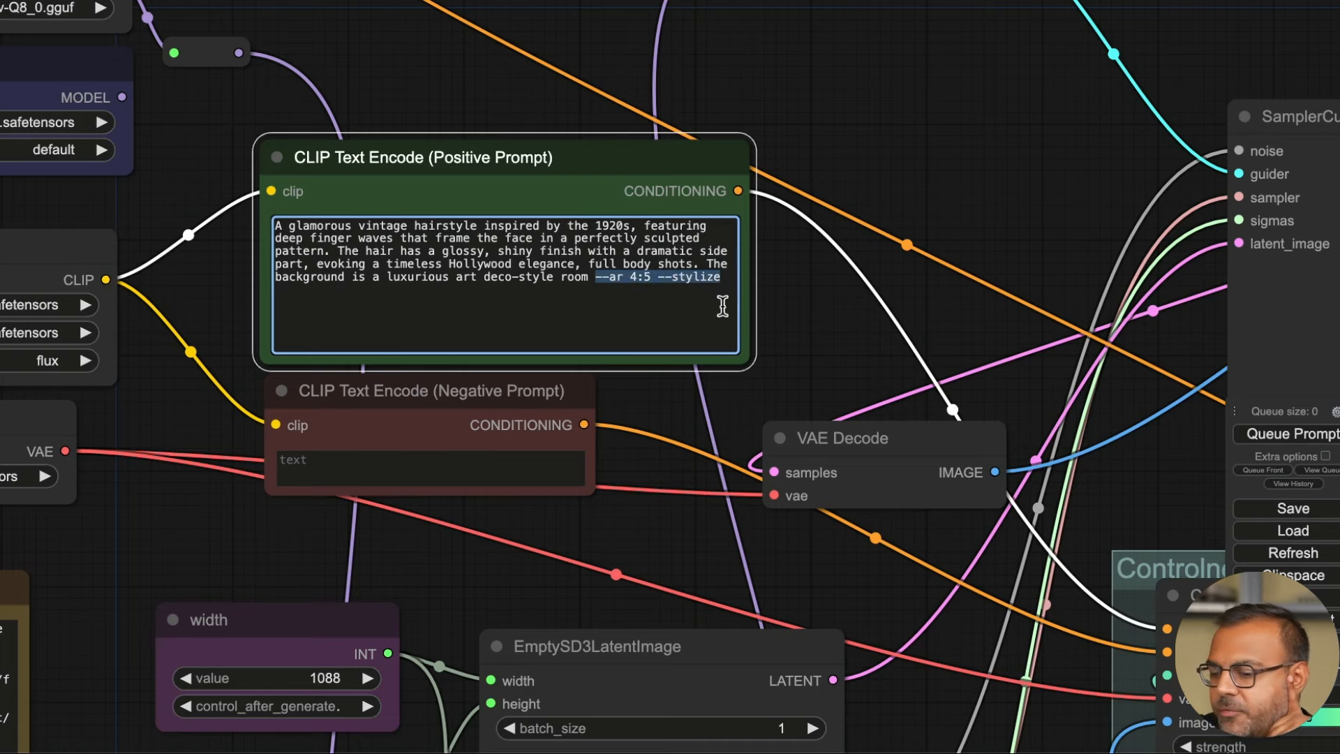
pyautogui.press('BackSpace')
pyautogui.scroll(-3, 989, 236)
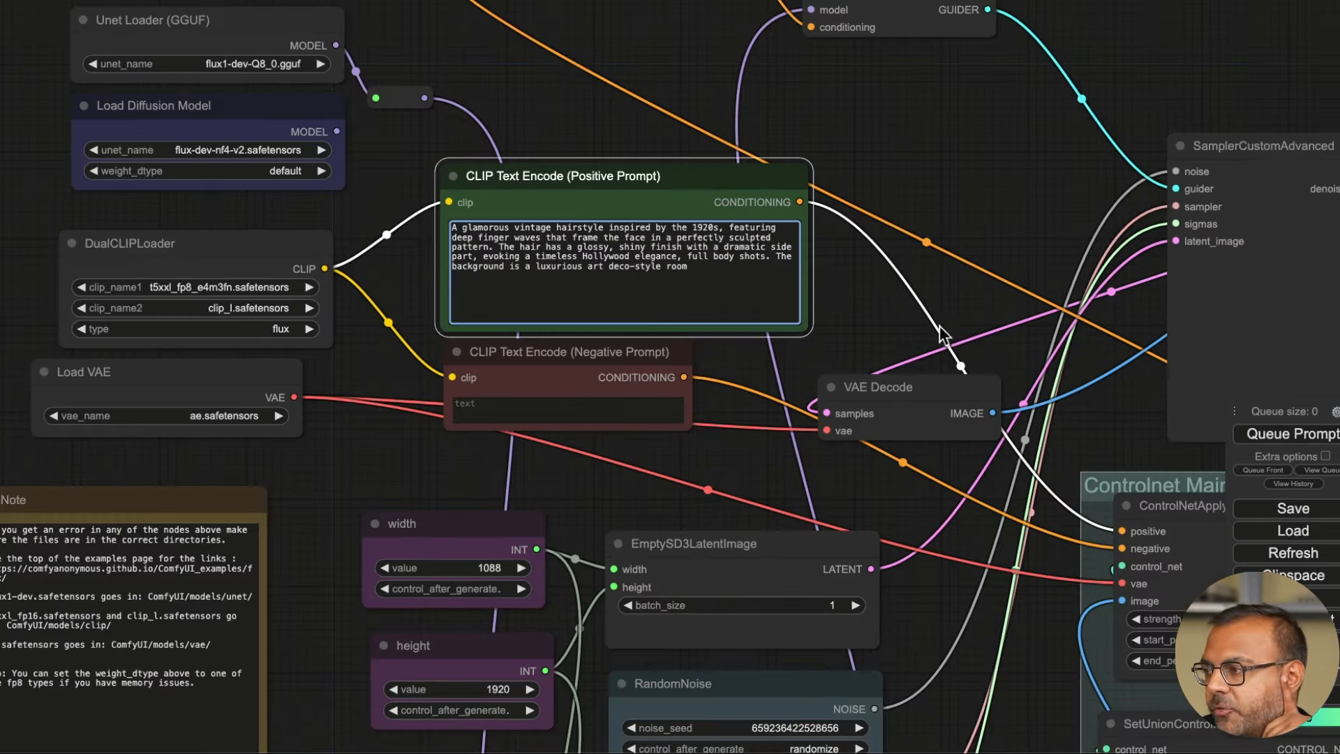
pyautogui.click(1326, 444)
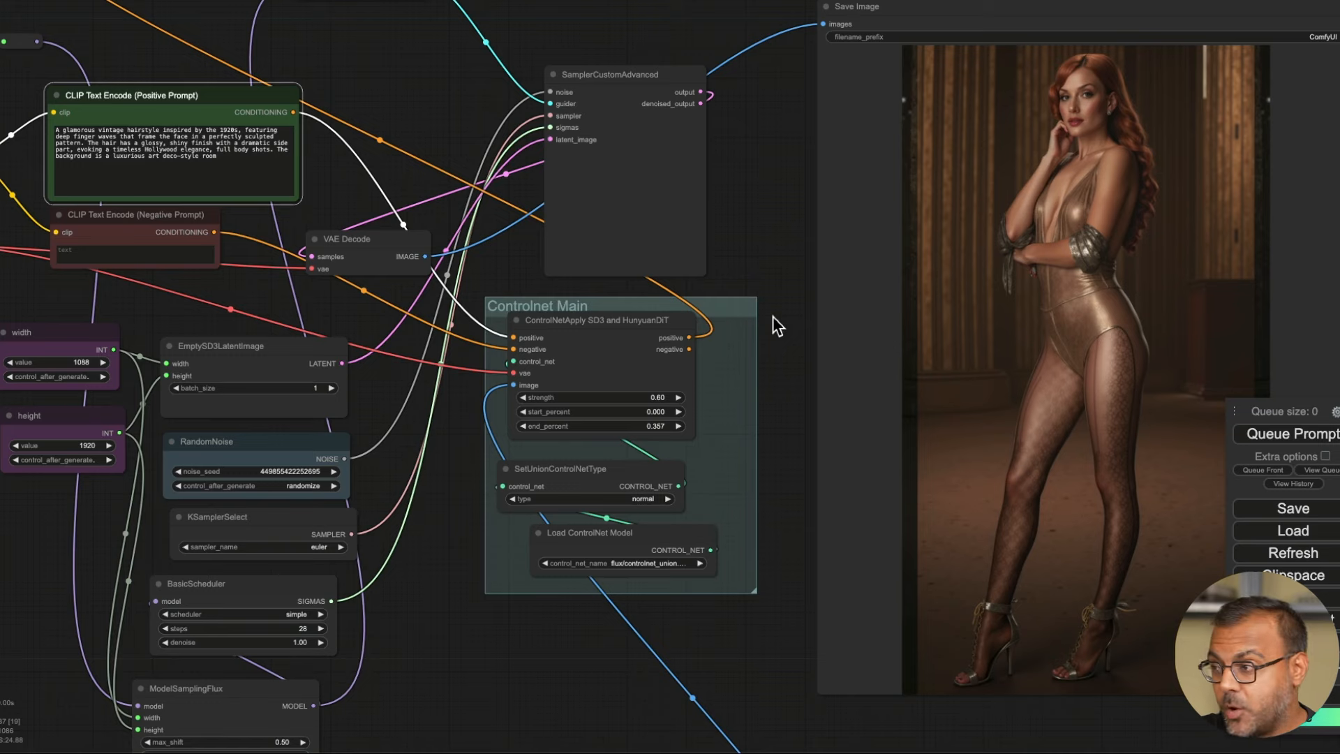
# - Review the generated image and look through the glamorous 1920s hairstyle record in Airtable
pyautogui.moveTo(770, 276); pyautogui.dragTo(718, 228)
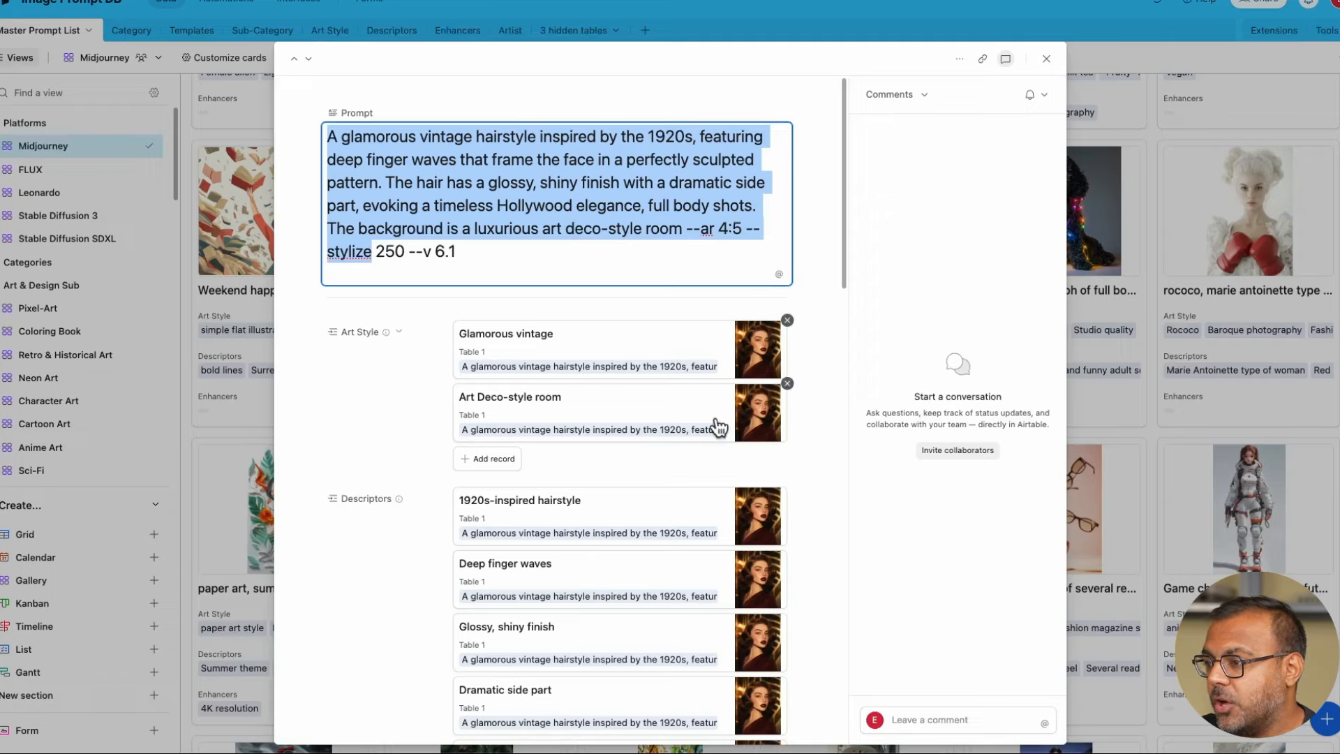
pyautogui.scroll(-5, 718, 428)
pyautogui.scroll(-10, 718, 427)
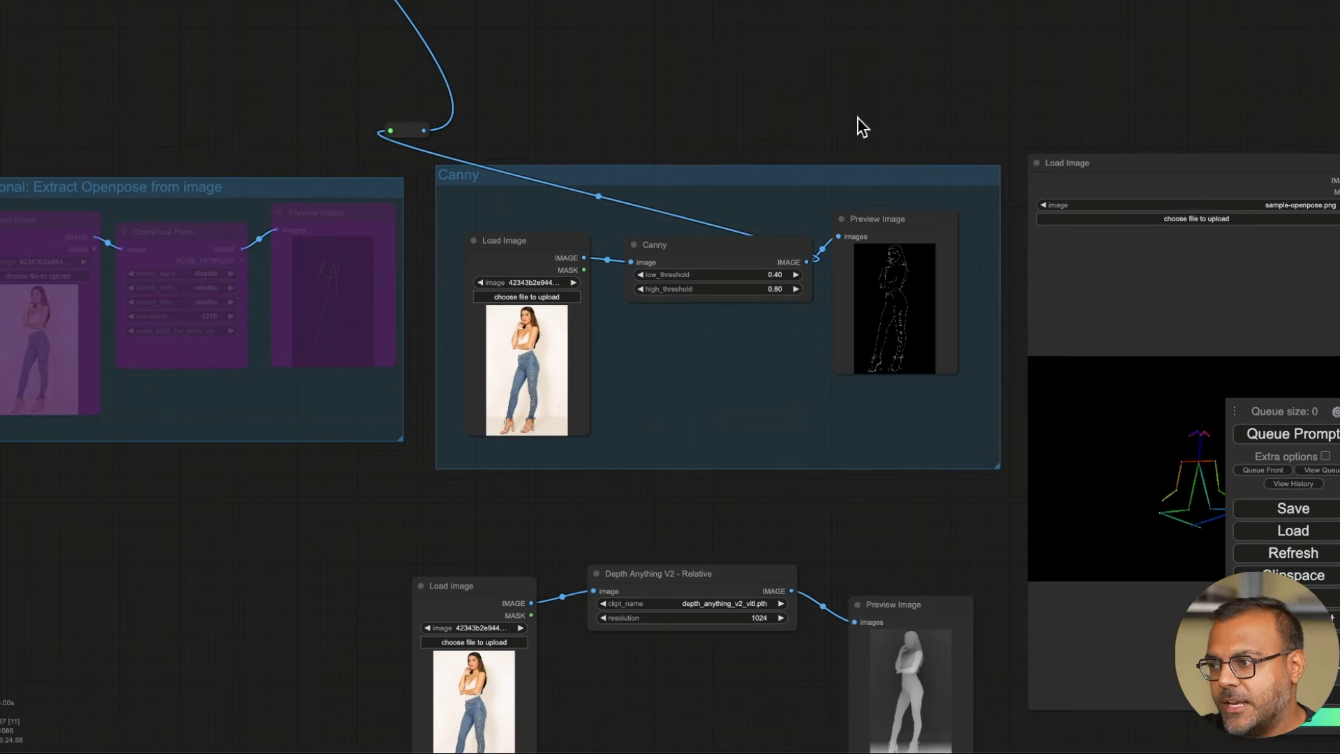
# - Set the Canny group's nodes to Never
pyautogui.moveTo(858, 125); pyautogui.dragTo(808, 98)
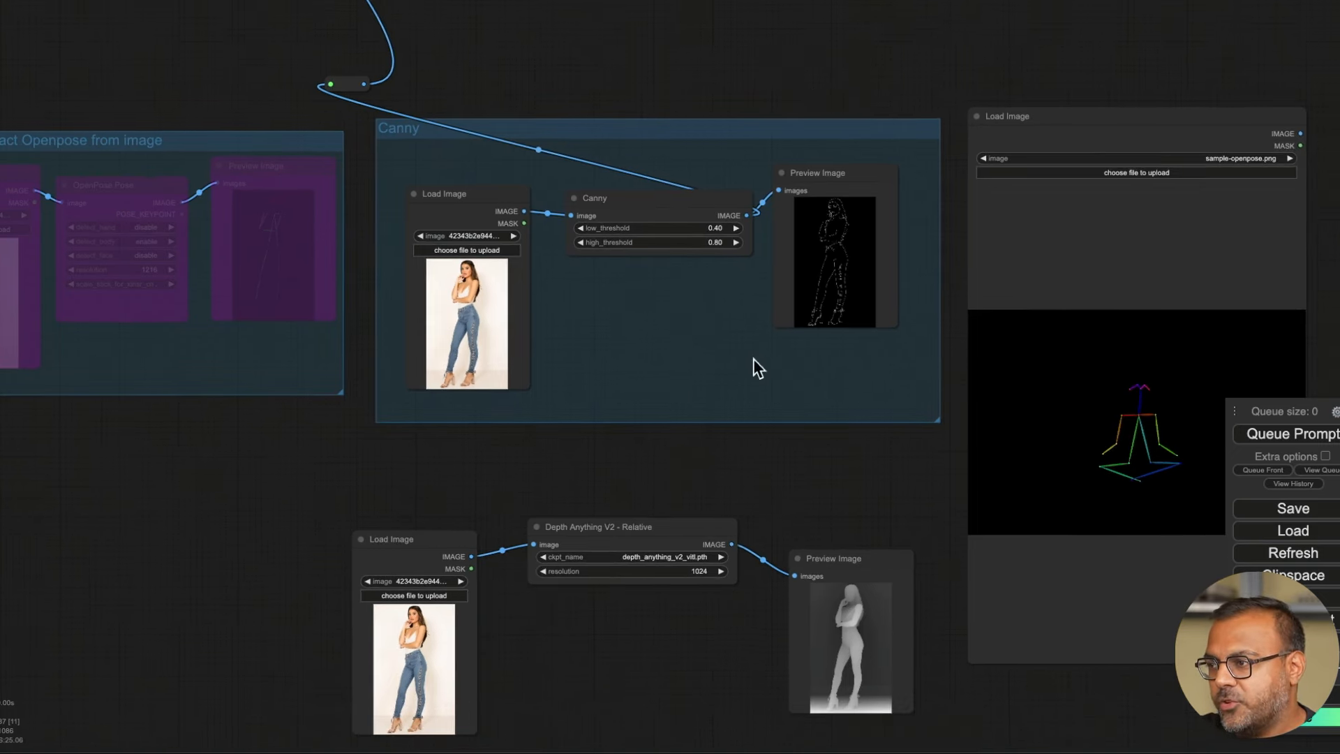
pyautogui.scroll(6, 757, 368)
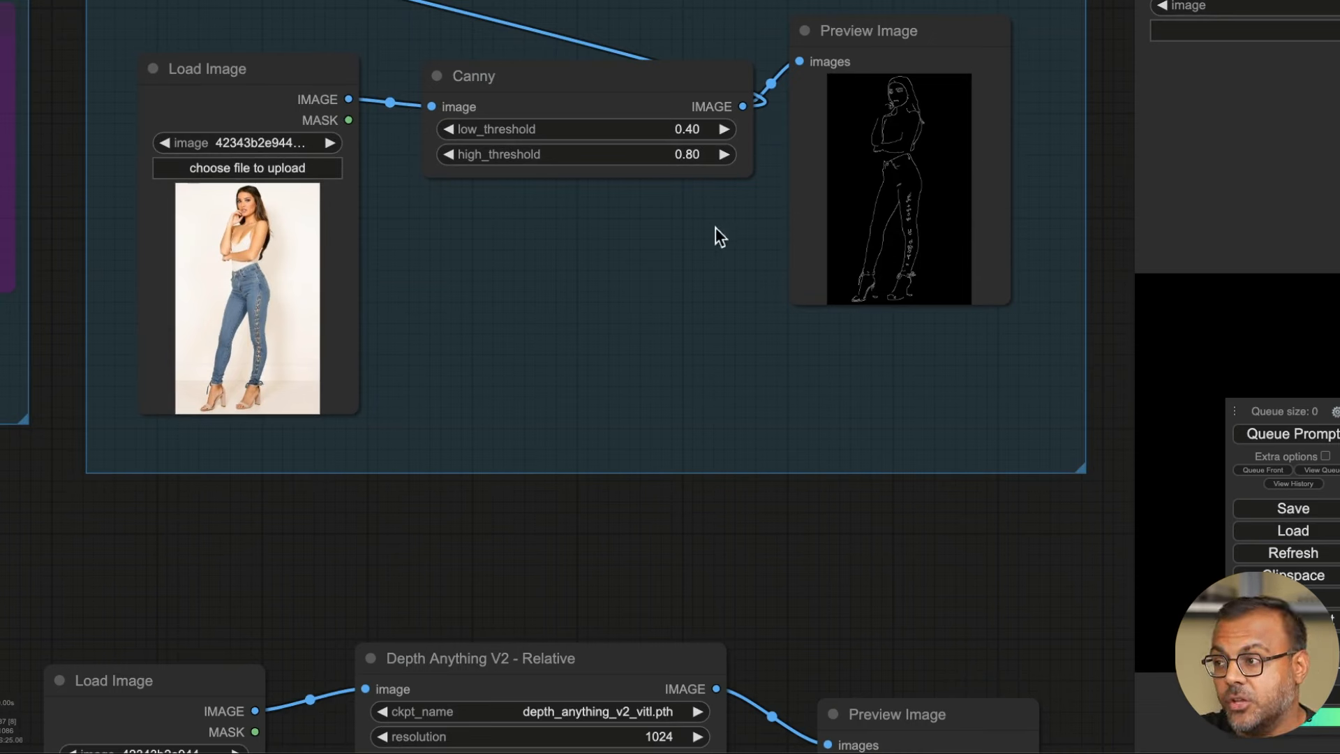
pyautogui.scroll(-6, 696, 438)
pyautogui.moveTo(505, 423); pyautogui.dragTo(733, 488)
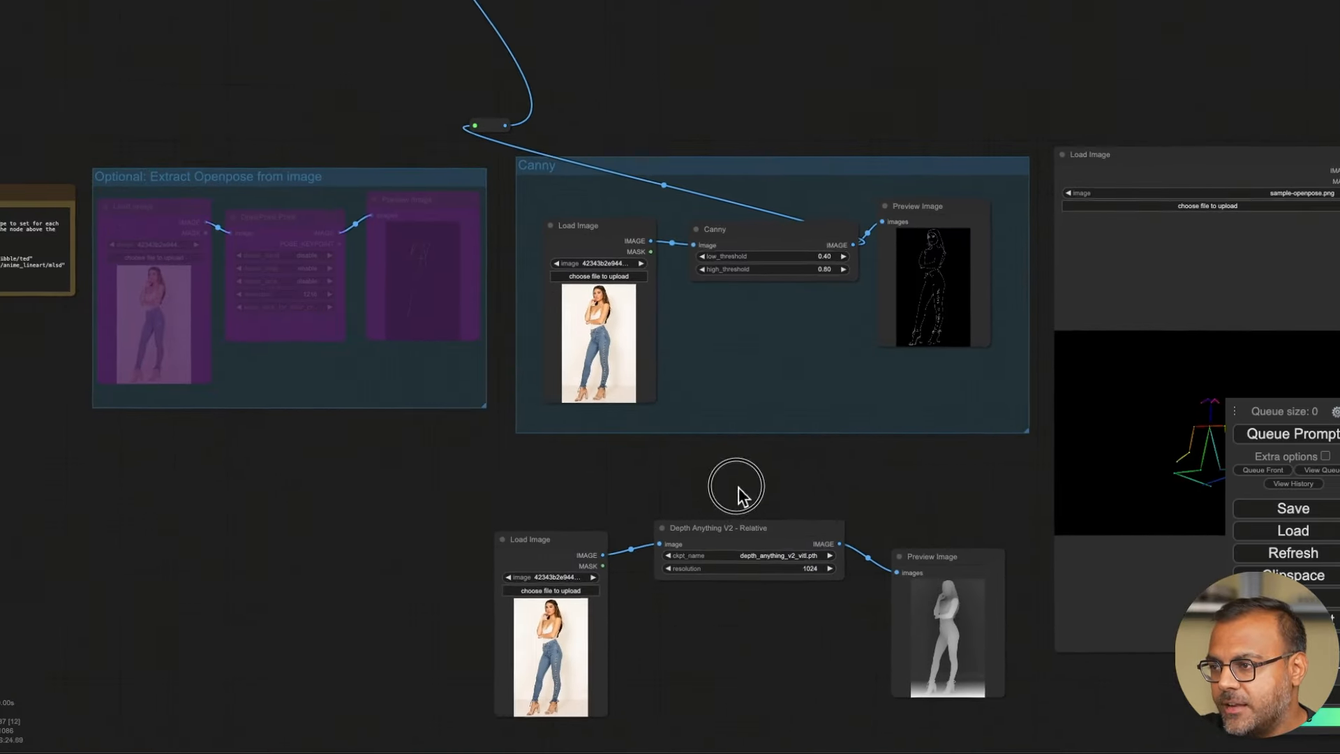
pyautogui.rightClick(773, 332)
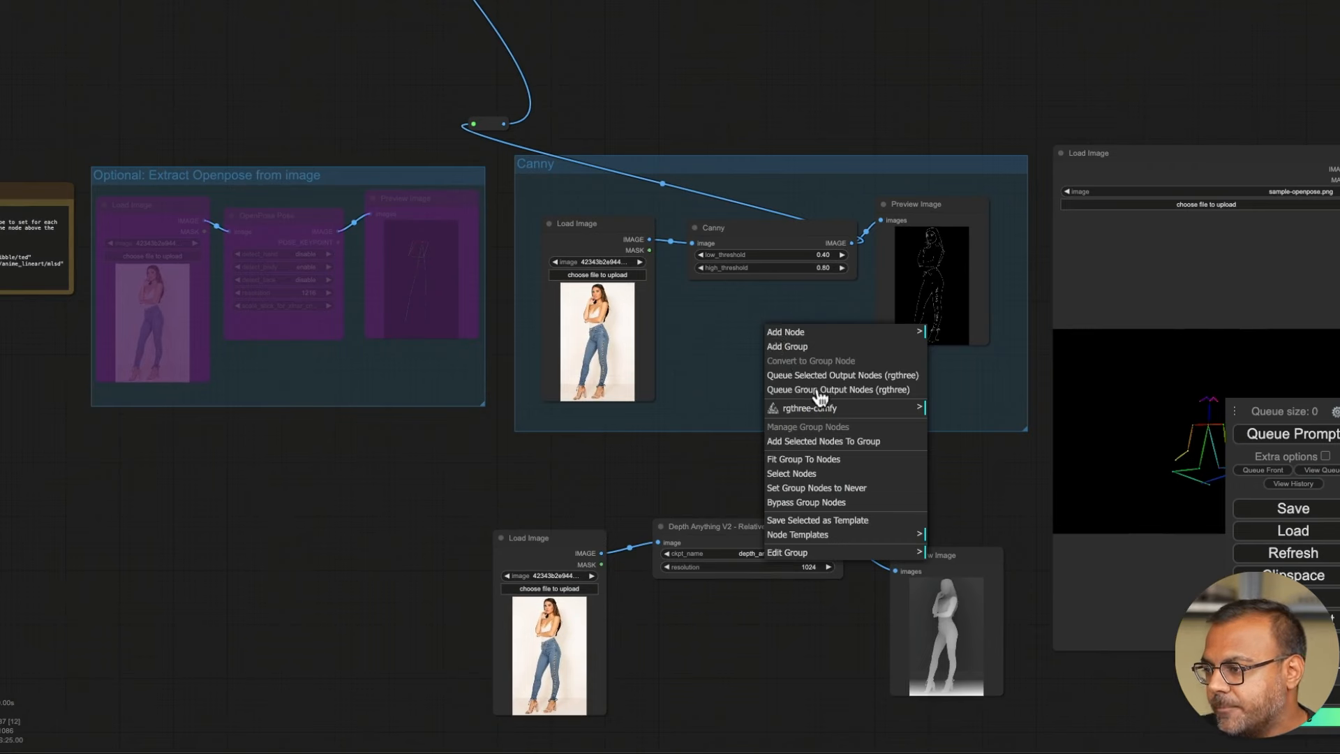
pyautogui.click(816, 489)
# - Connect the Depth Anything V2 node's IMAGE output to the reroute node and queue the generation
pyautogui.moveTo(845, 549); pyautogui.dragTo(474, 131)
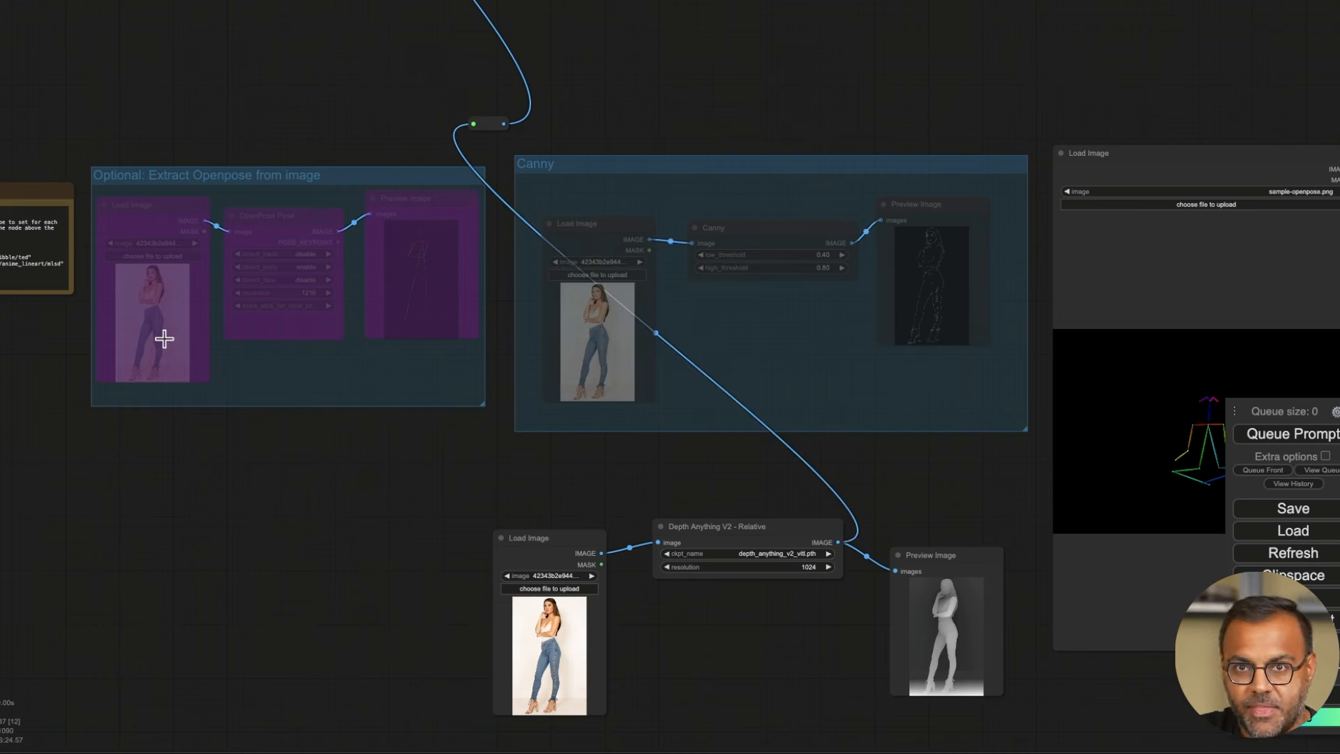
pyautogui.click(1291, 433)
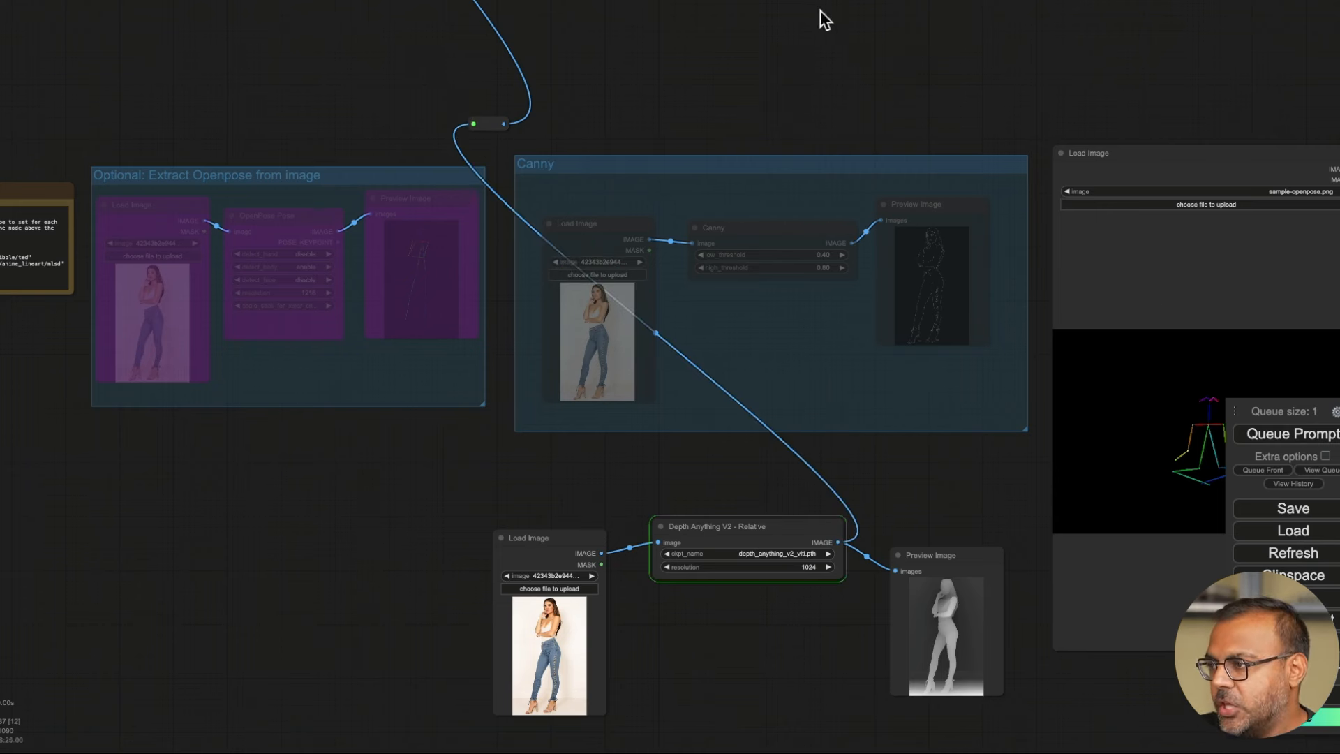
pyautogui.scroll(5, 796, 279)
pyautogui.scroll(7, 1232, 134)
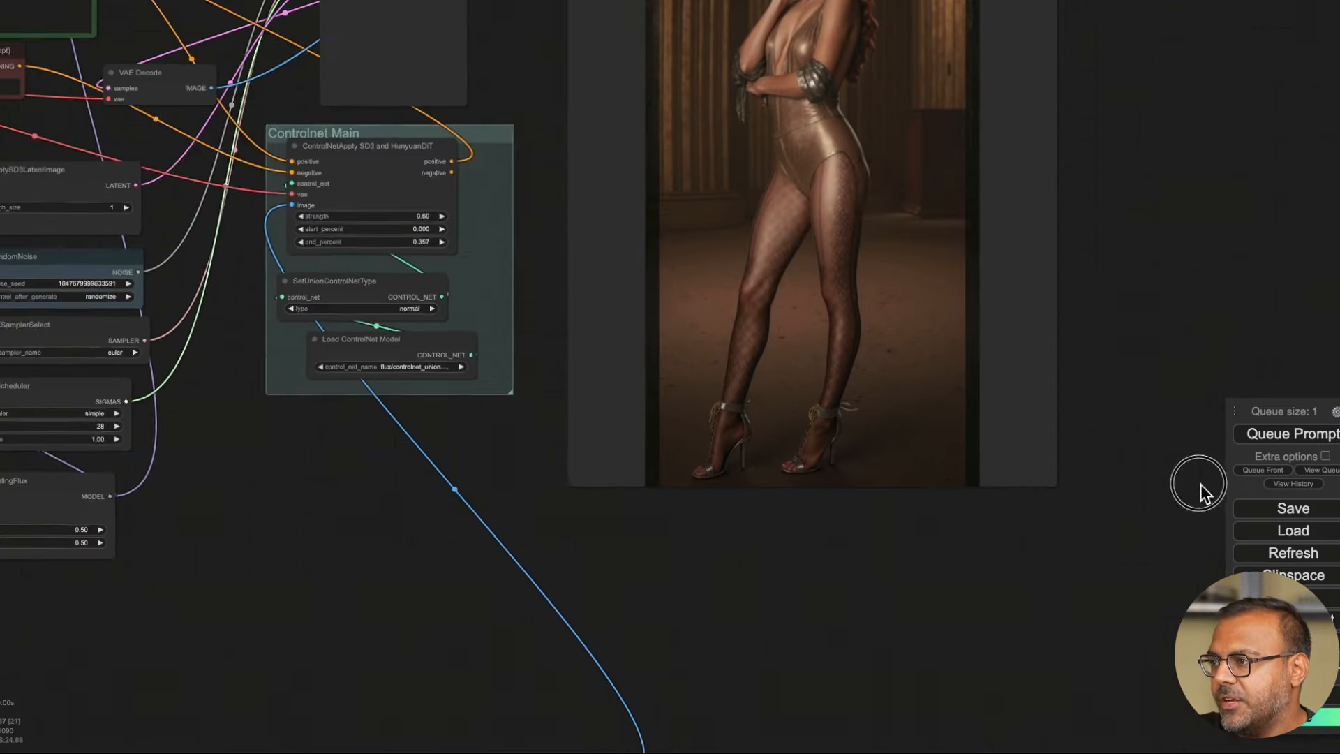
pyautogui.scroll(1, 1109, 314)
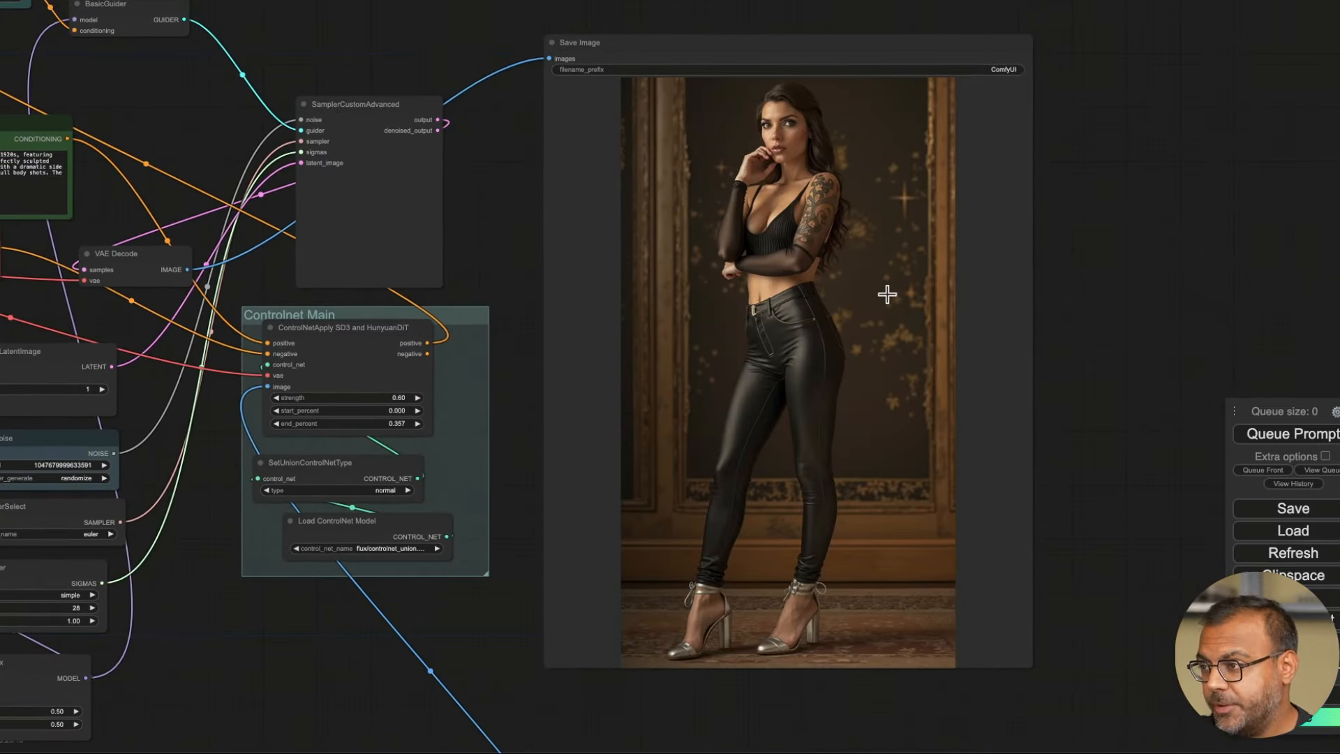
# - Inspect the depth-guided image in the Save Image node from face to shoes and queue another generation
pyautogui.scroll(3, 1005, 237)
pyautogui.moveTo(1175, 543); pyautogui.dragTo(1131, 1)
pyautogui.moveTo(973, 459); pyautogui.dragTo(824, 2)
pyautogui.moveTo(1089, 726); pyautogui.dragTo(817, 260)
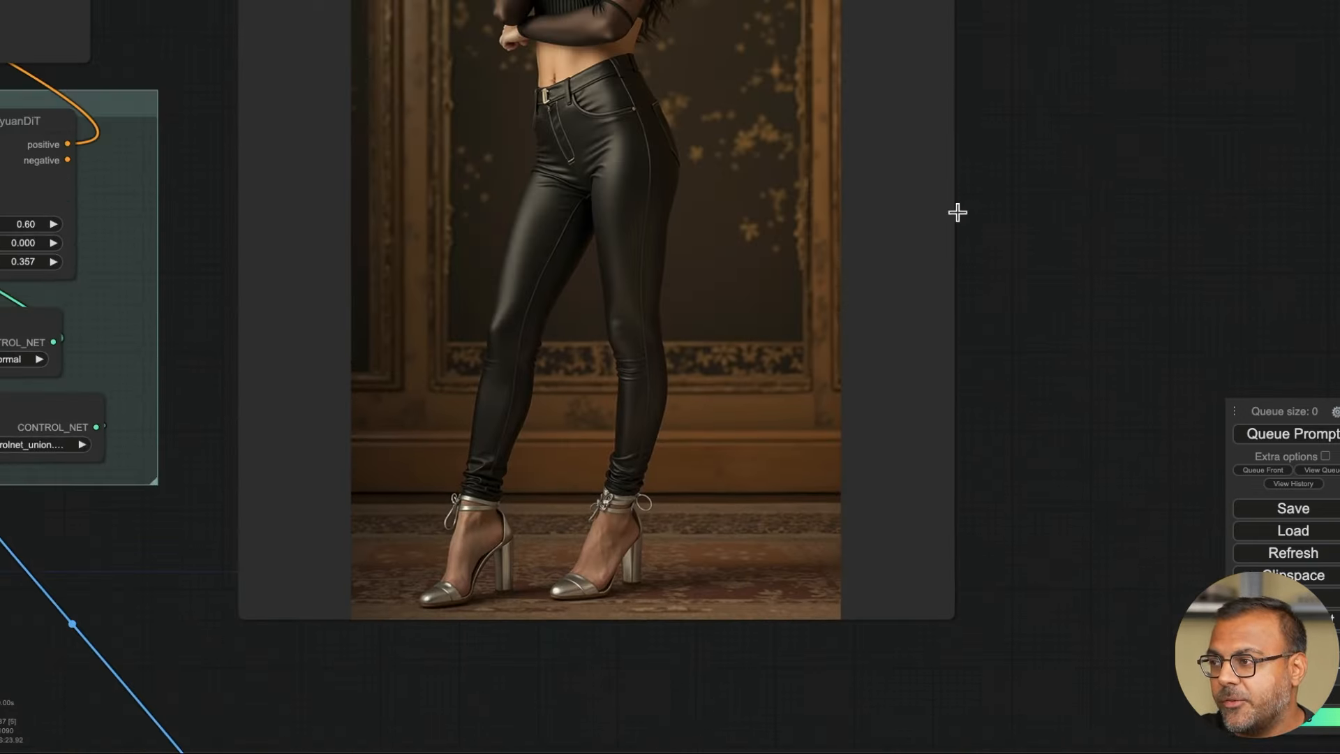
pyautogui.scroll(5, 1031, 398)
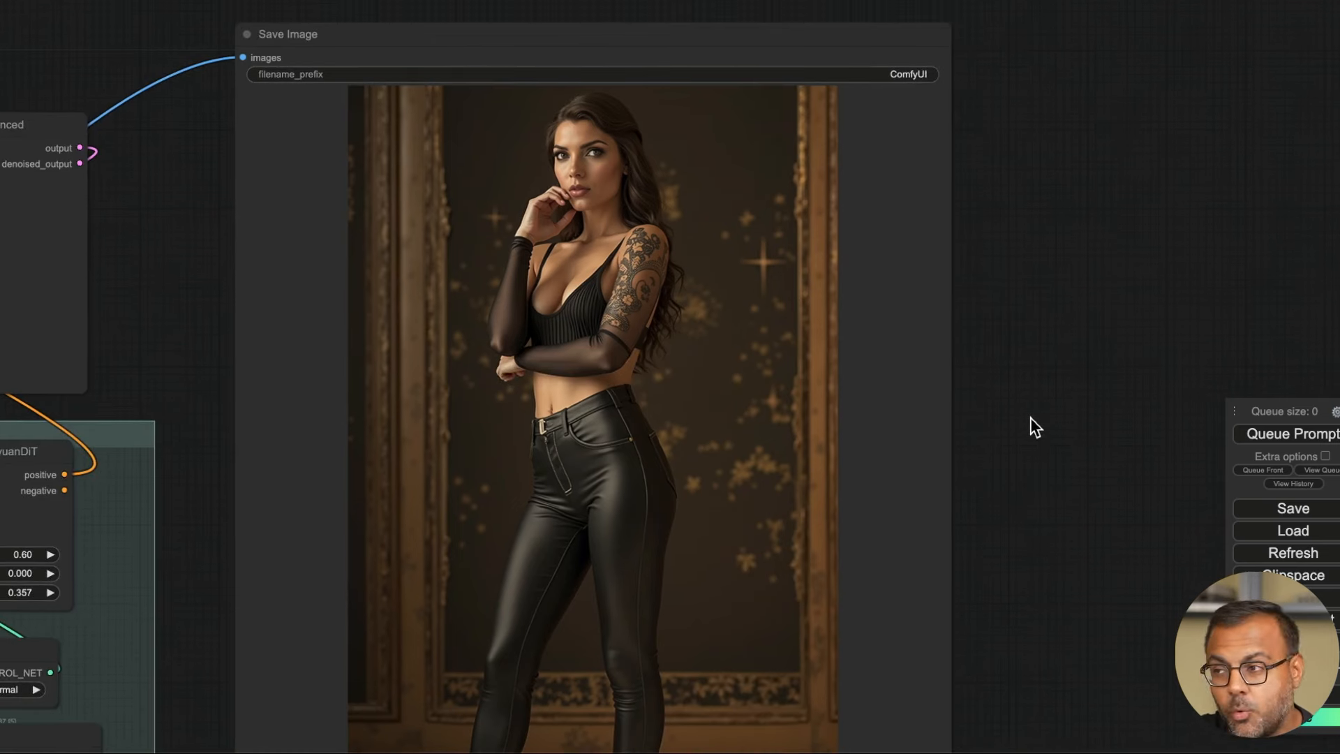
pyautogui.moveTo(1027, 474); pyautogui.dragTo(1000, 375)
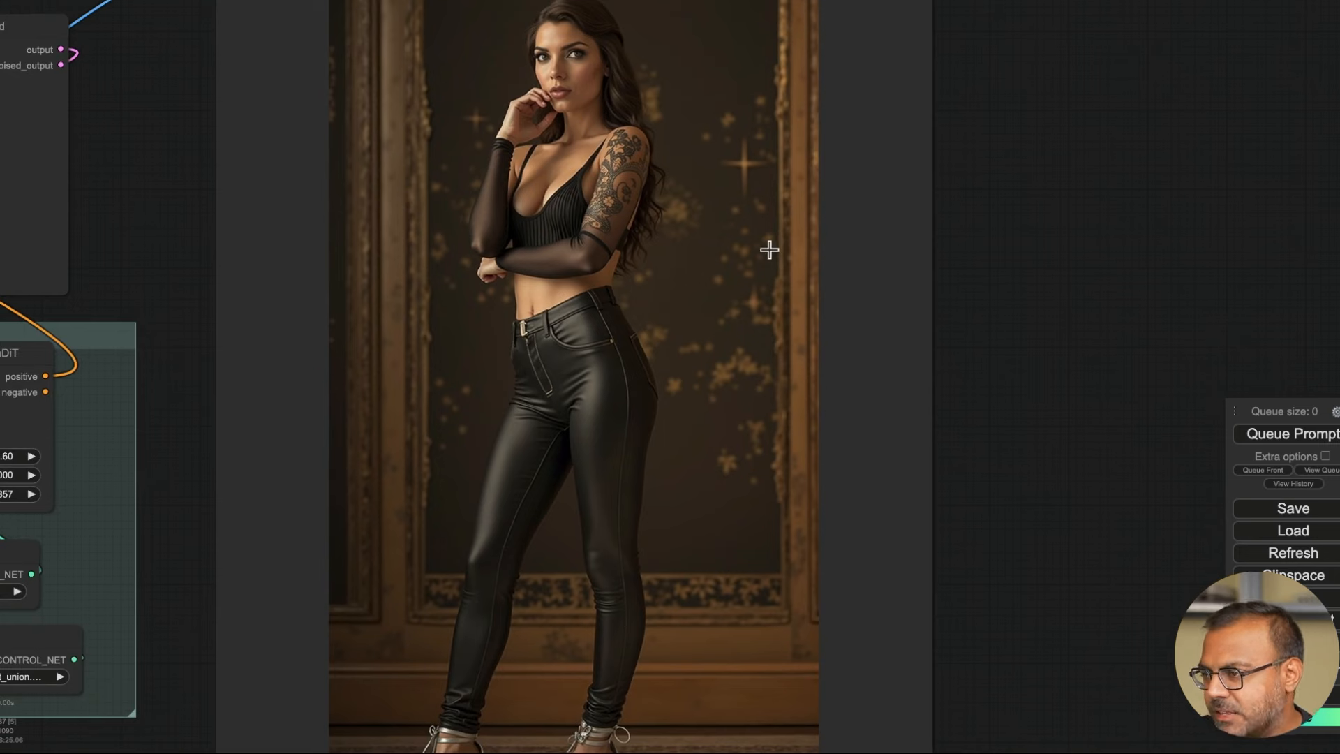
pyautogui.click(1321, 434)
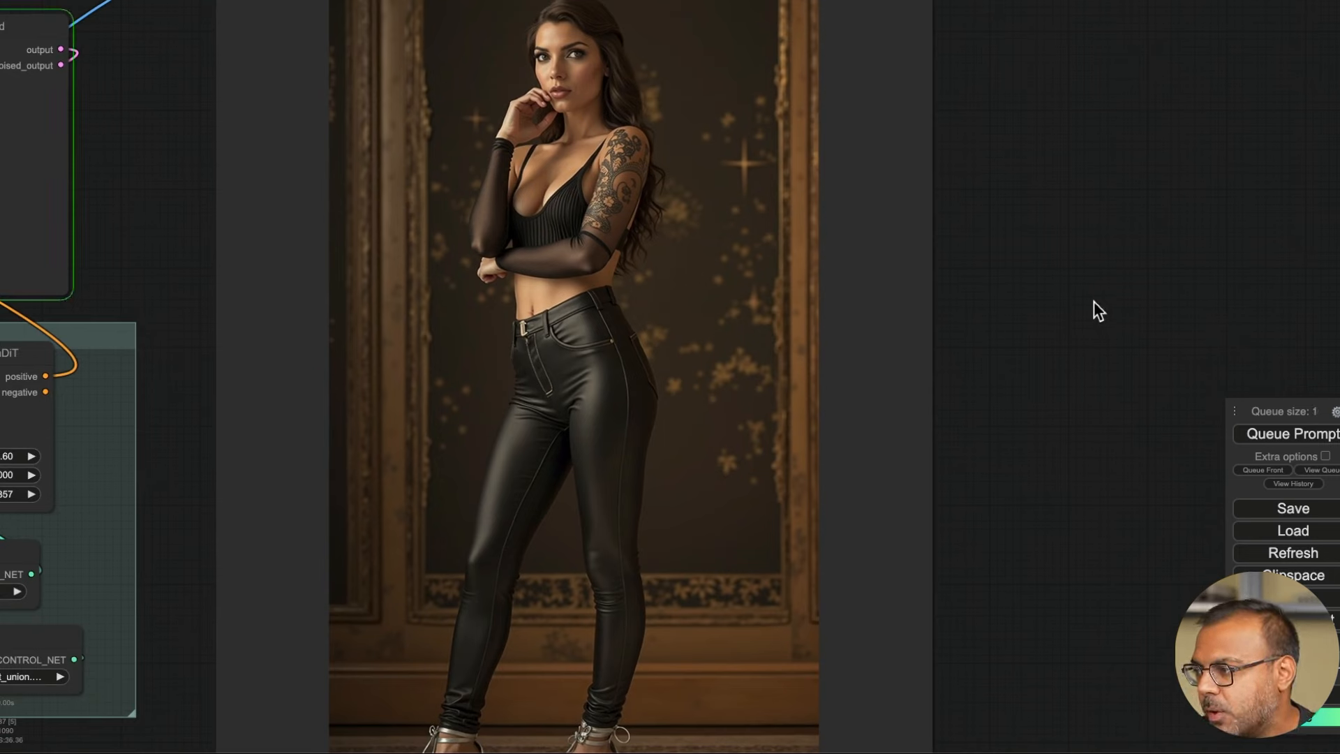